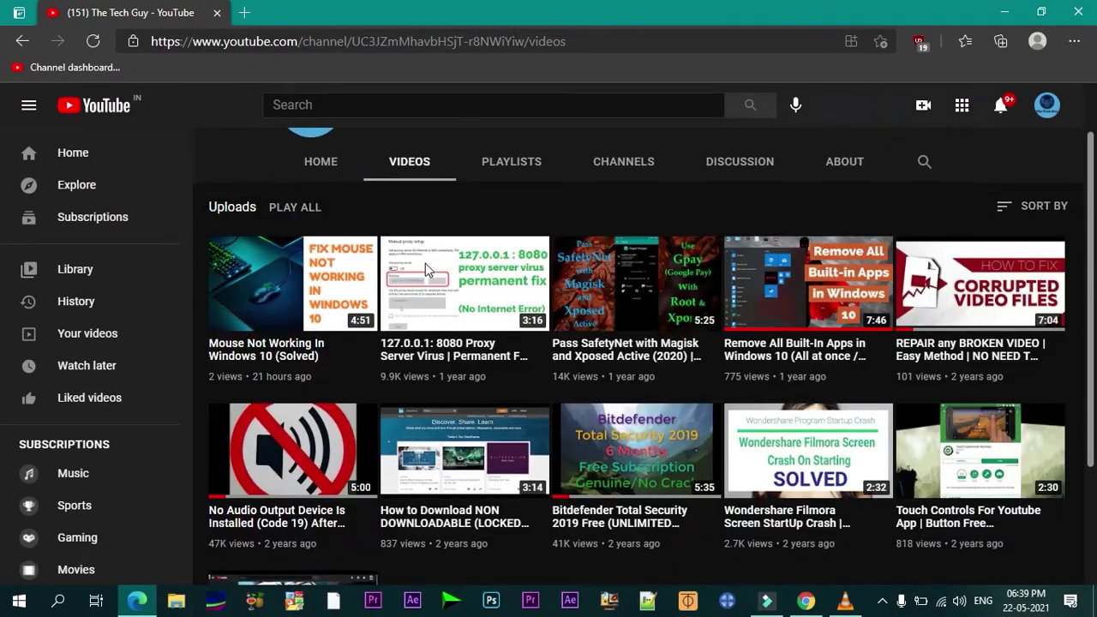
Step: Scroll far down the public profile's Facebook photo grid while logged out
scroll(425, 263, "down", 2)
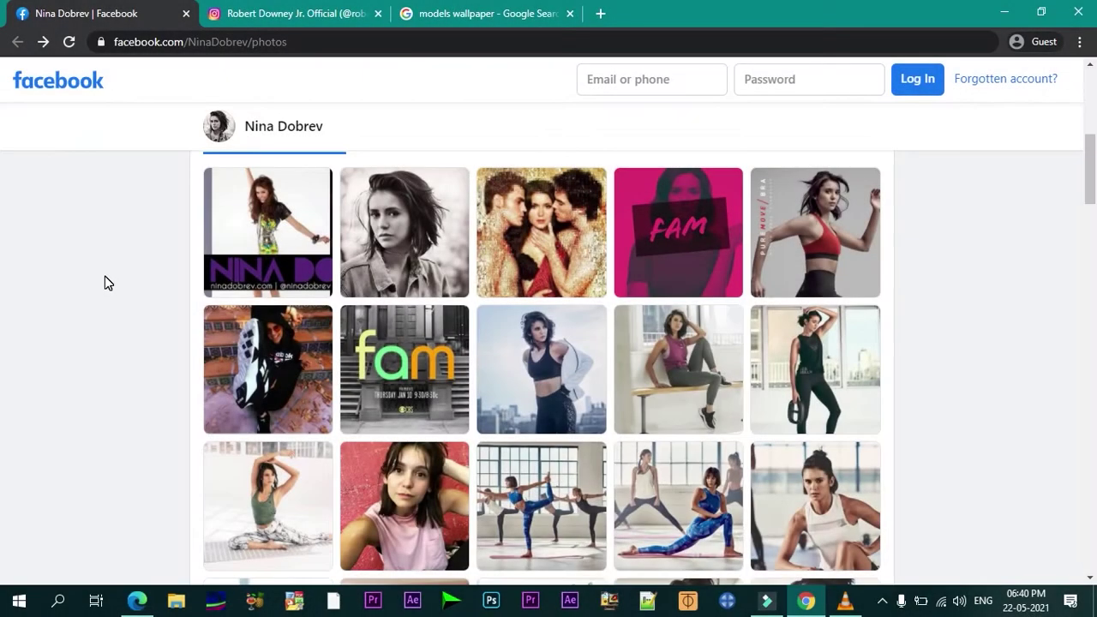
scroll(149, 298, "down", 1)
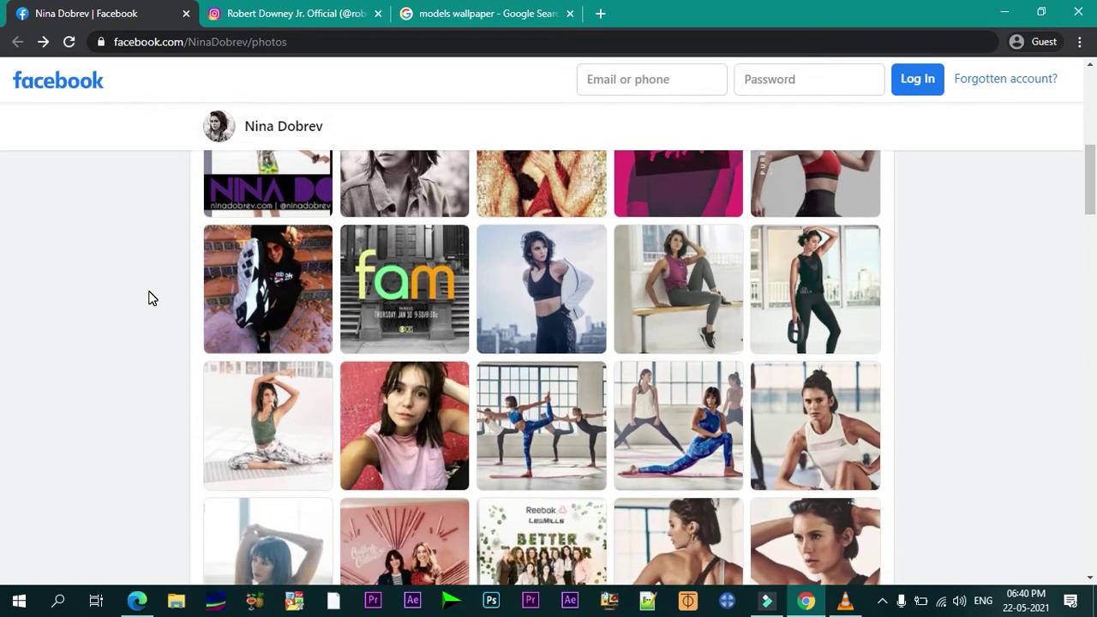
scroll(148, 298, "down", 1)
scroll(148, 297, "down", 1)
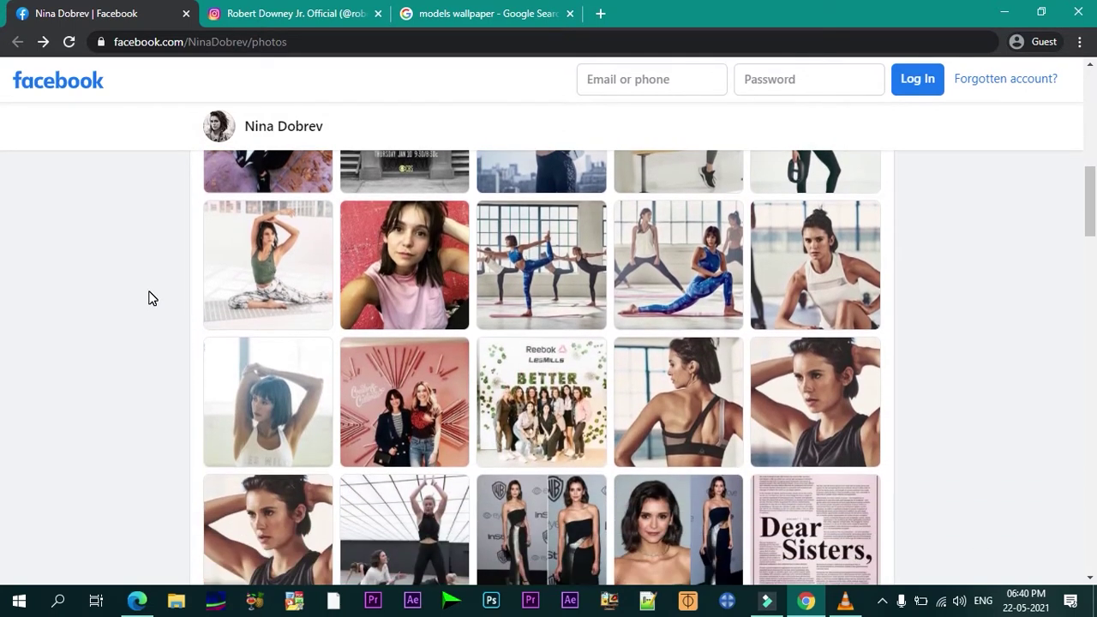
scroll(148, 297, "down", 1)
scroll(148, 297, "down", 1)
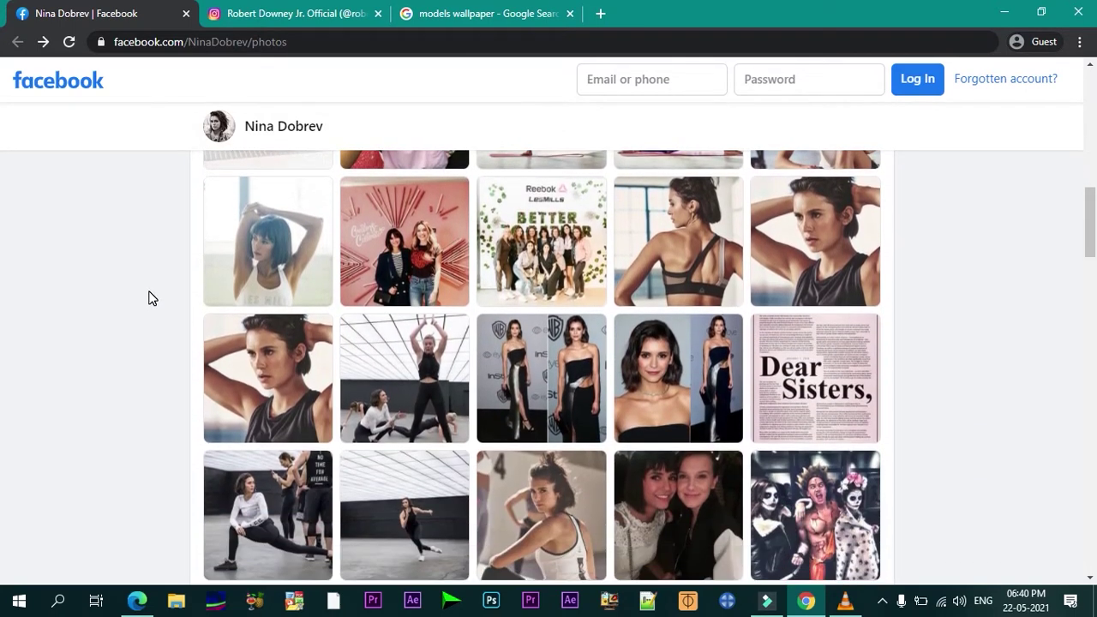
scroll(148, 297, "down", 1)
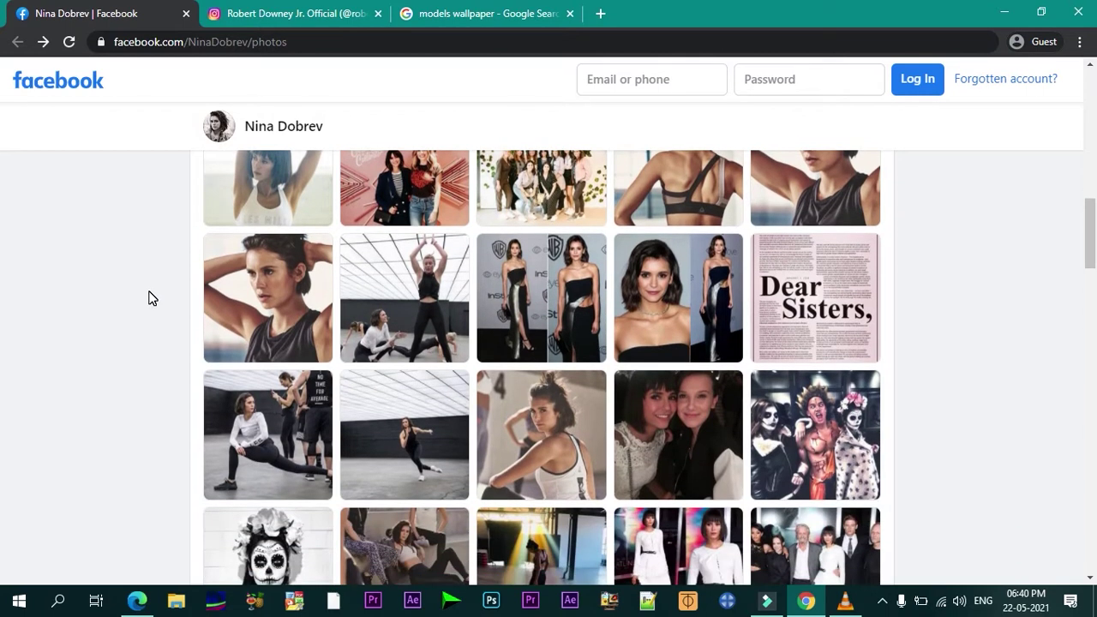
scroll(148, 298, "down", 1)
scroll(148, 298, "down", 1)
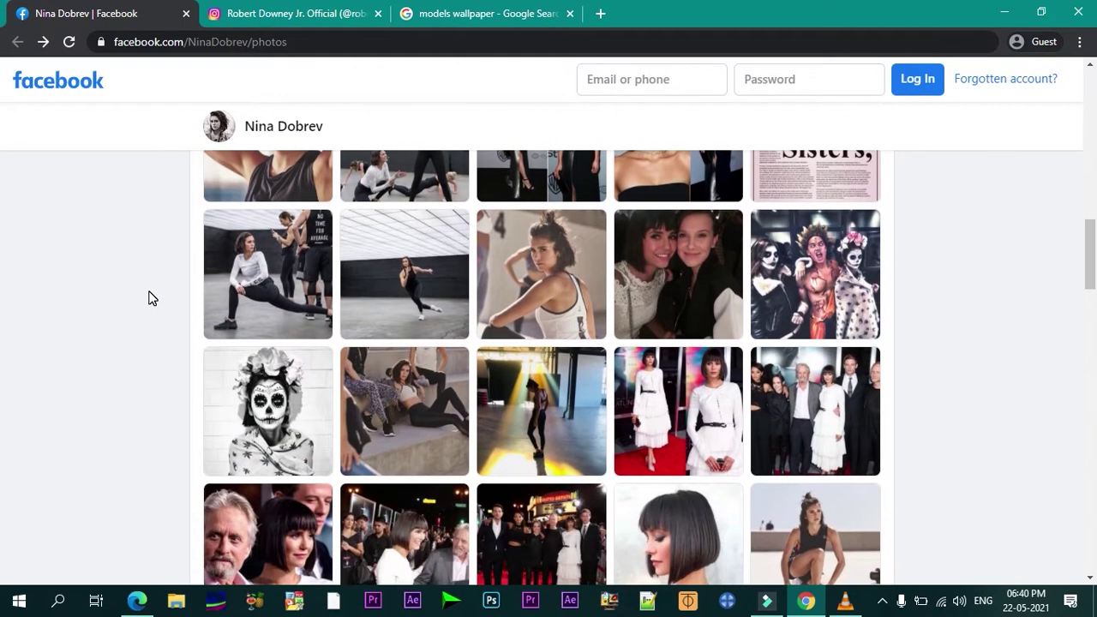
scroll(148, 297, "down", 1)
scroll(148, 297, "down", 1)
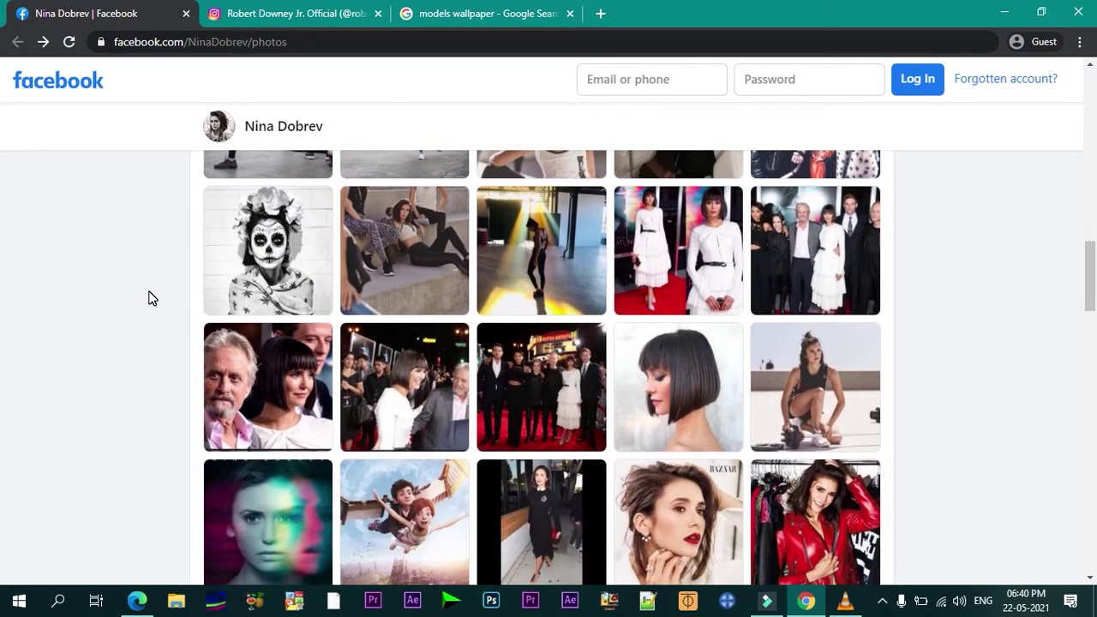
scroll(148, 297, "down", 1)
scroll(148, 297, "down", 1)
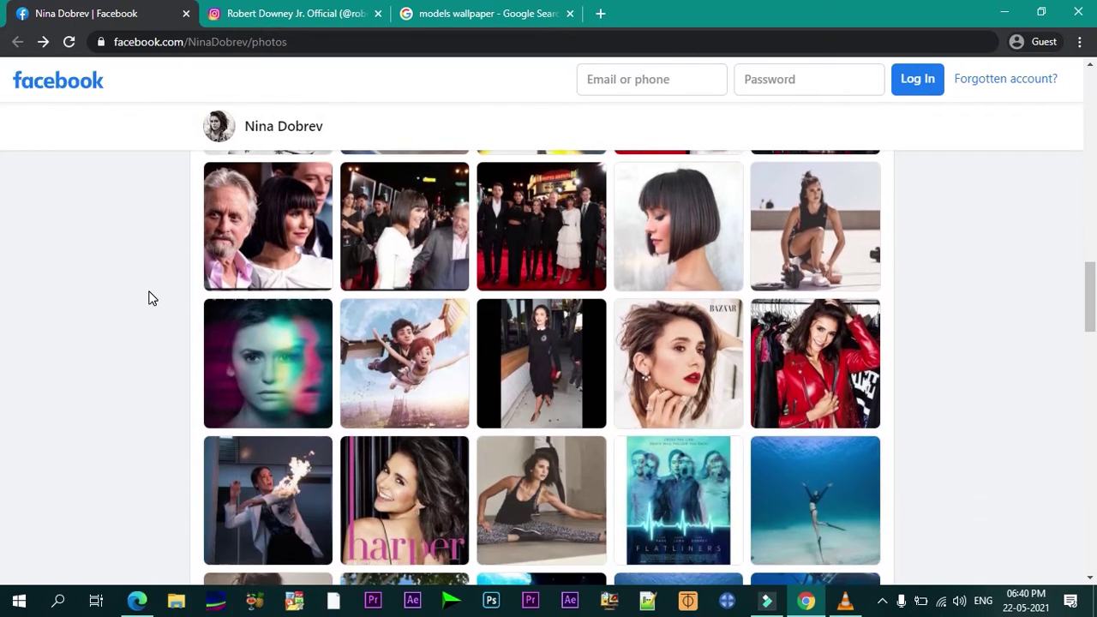
scroll(148, 298, "down", 1)
scroll(148, 297, "down", 1)
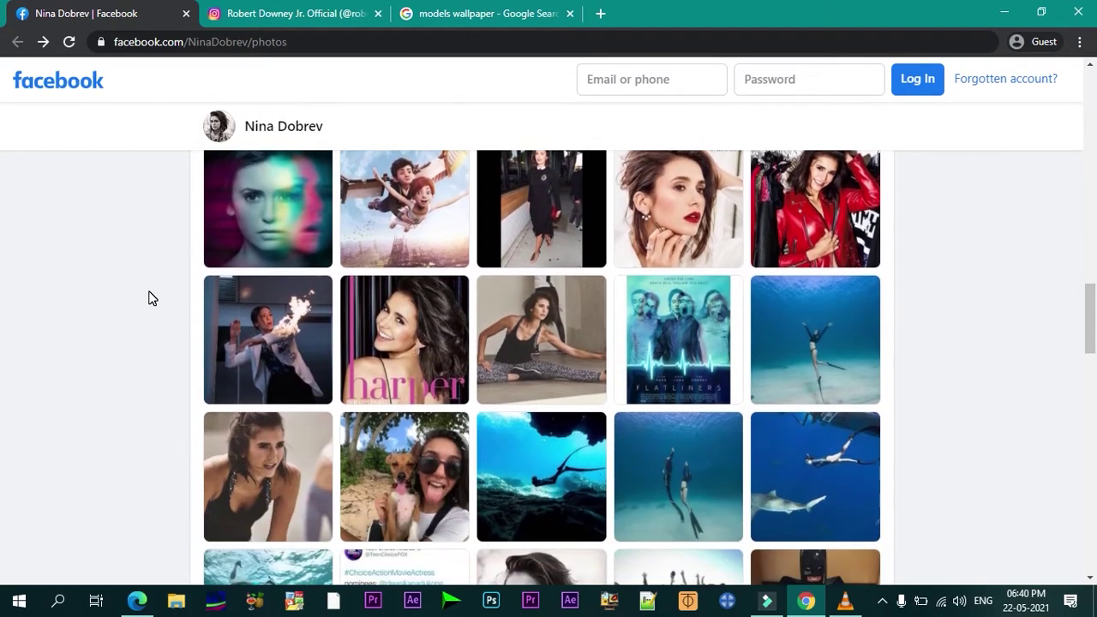
scroll(148, 297, "down", 3)
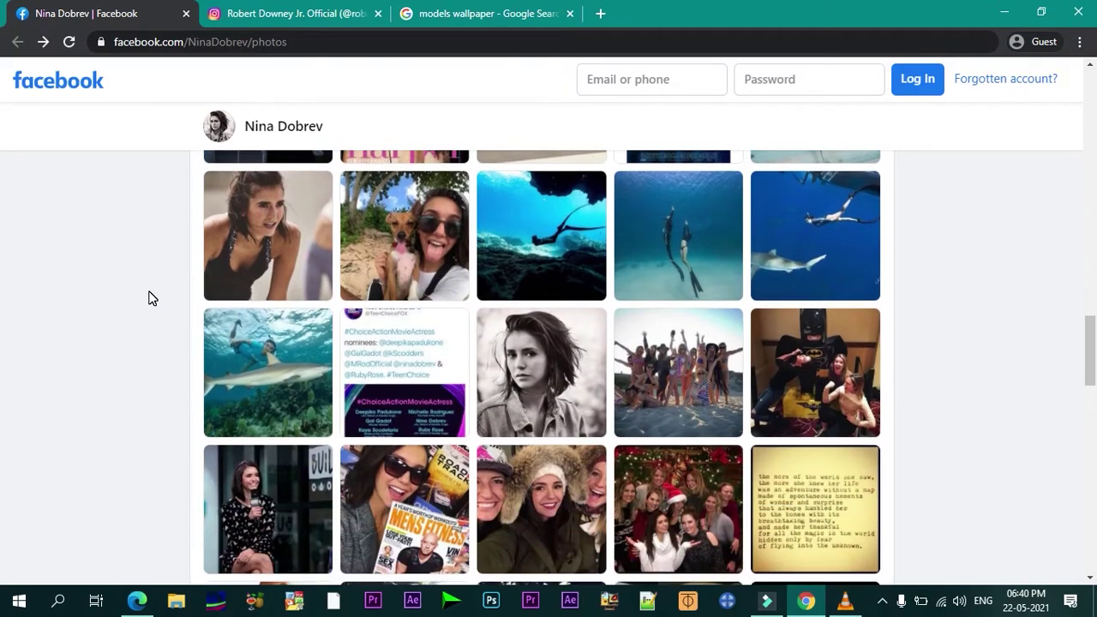
scroll(149, 298, "down", 4)
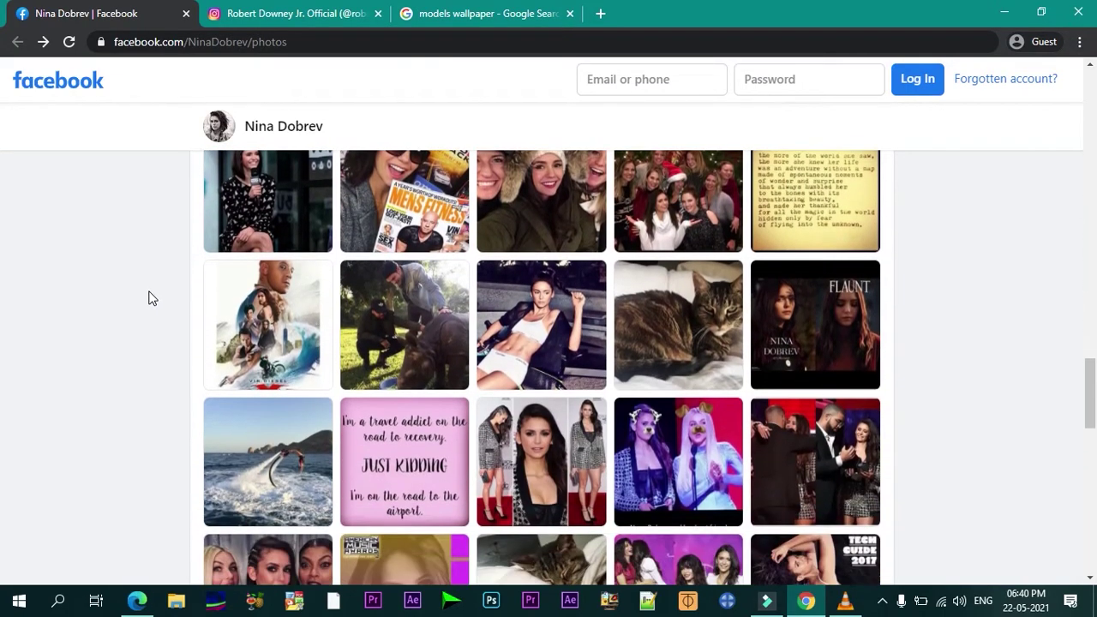
scroll(149, 297, "down", 3)
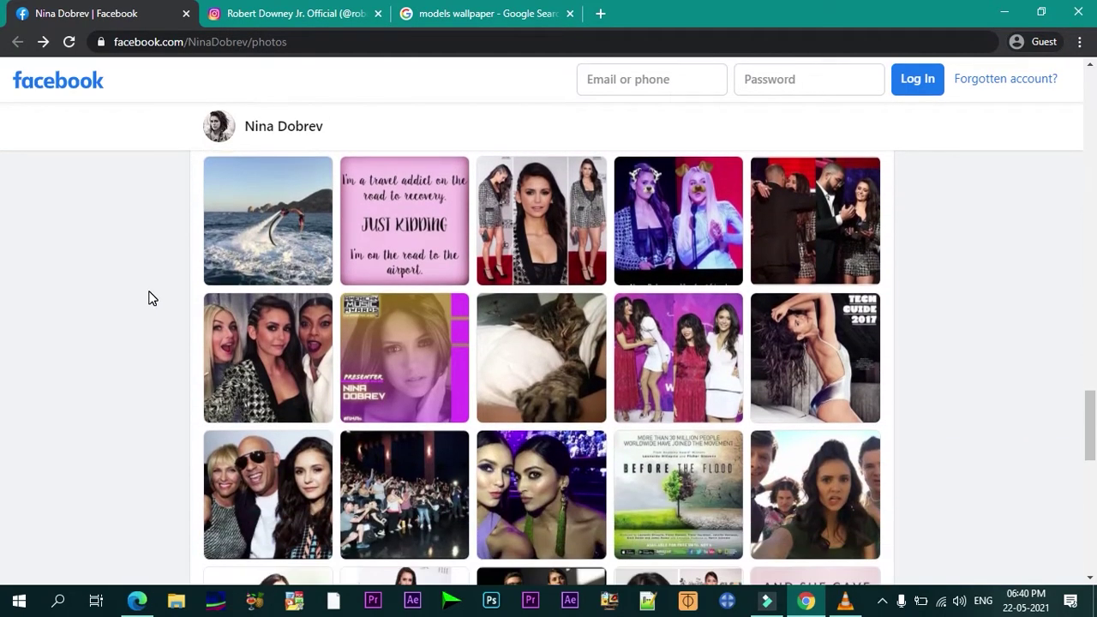
Step: Switch to the actor's Instagram profile and scroll through the posts grid
left_click(343, 18)
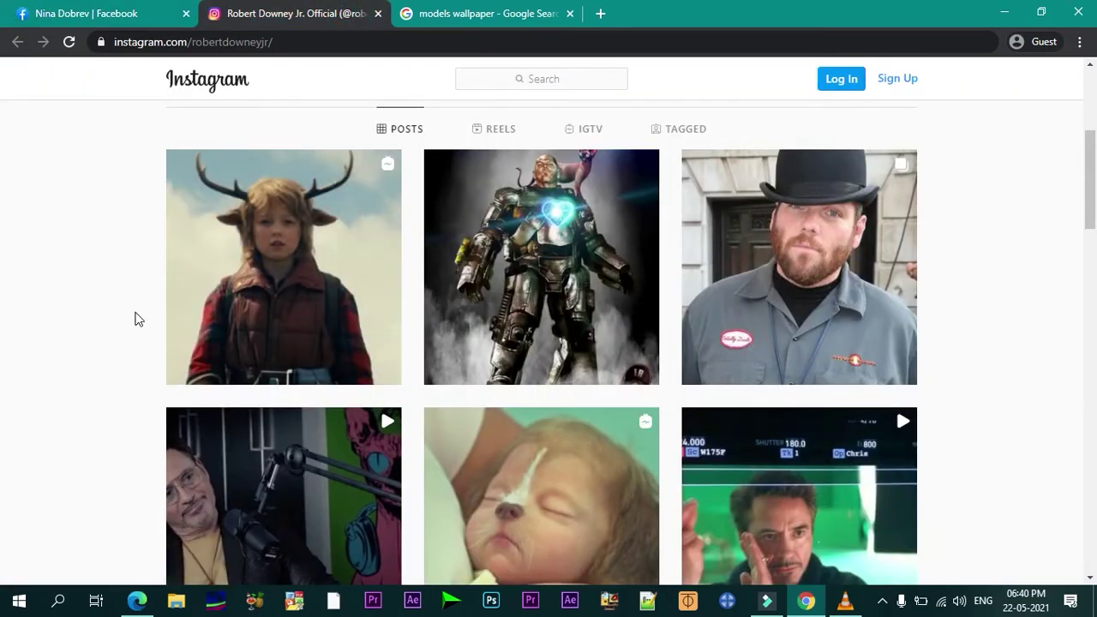
scroll(220, 399, "down", 2)
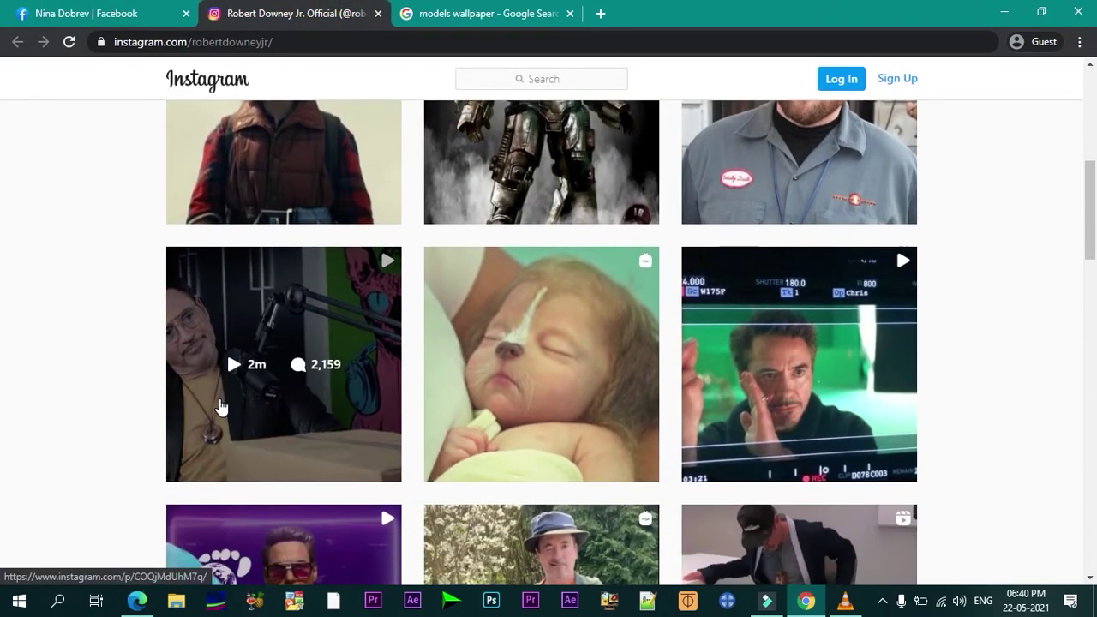
scroll(219, 407, "down", 1)
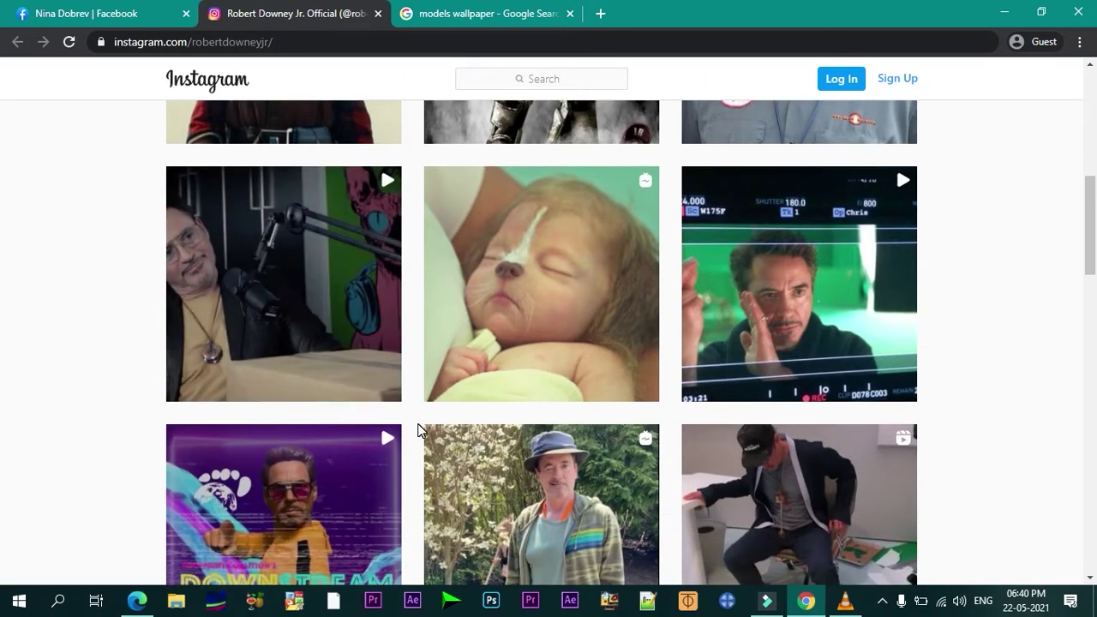
scroll(419, 430, "down", 2)
scroll(420, 430, "down", 3)
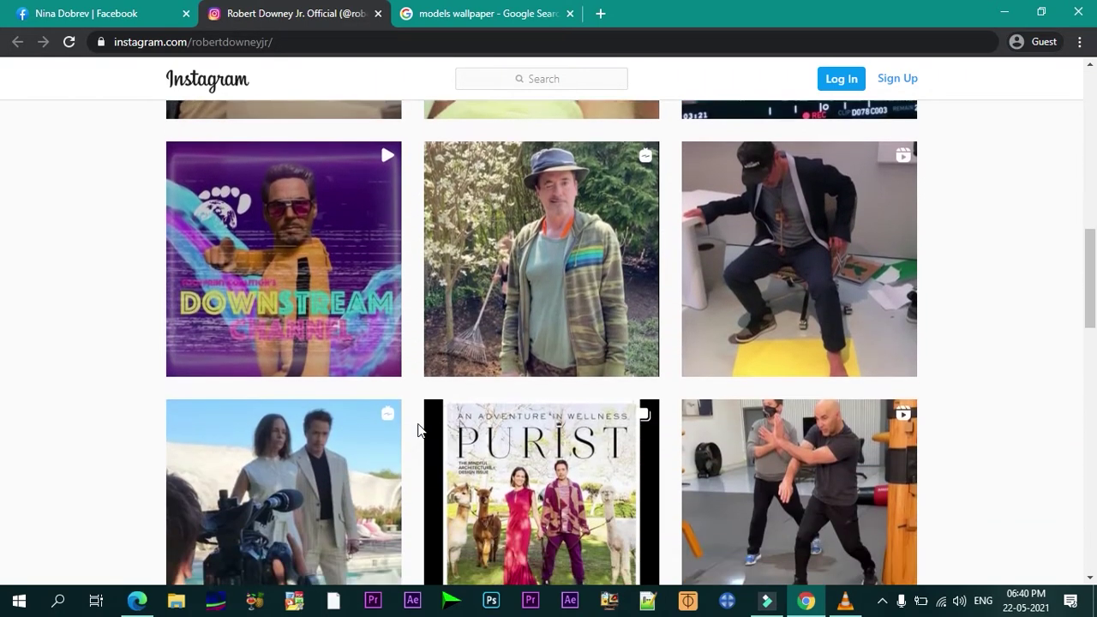
scroll(420, 434, "down", 4)
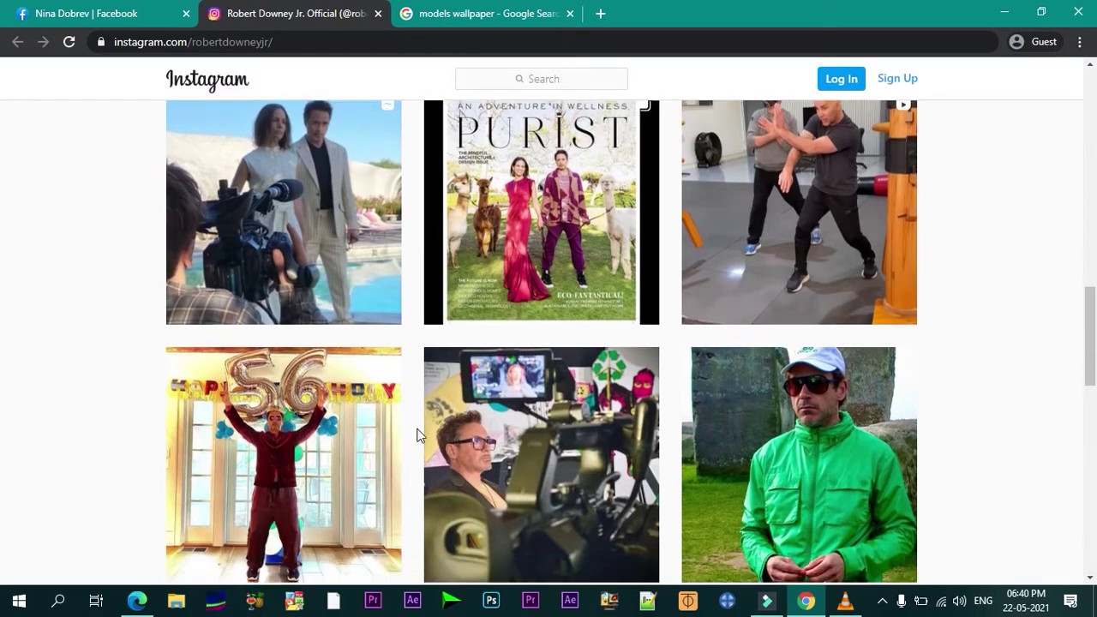
Step: Continue down the Instagram posts, then bring up the 'models wallpaper' Google Images results
scroll(417, 434, "down", 4)
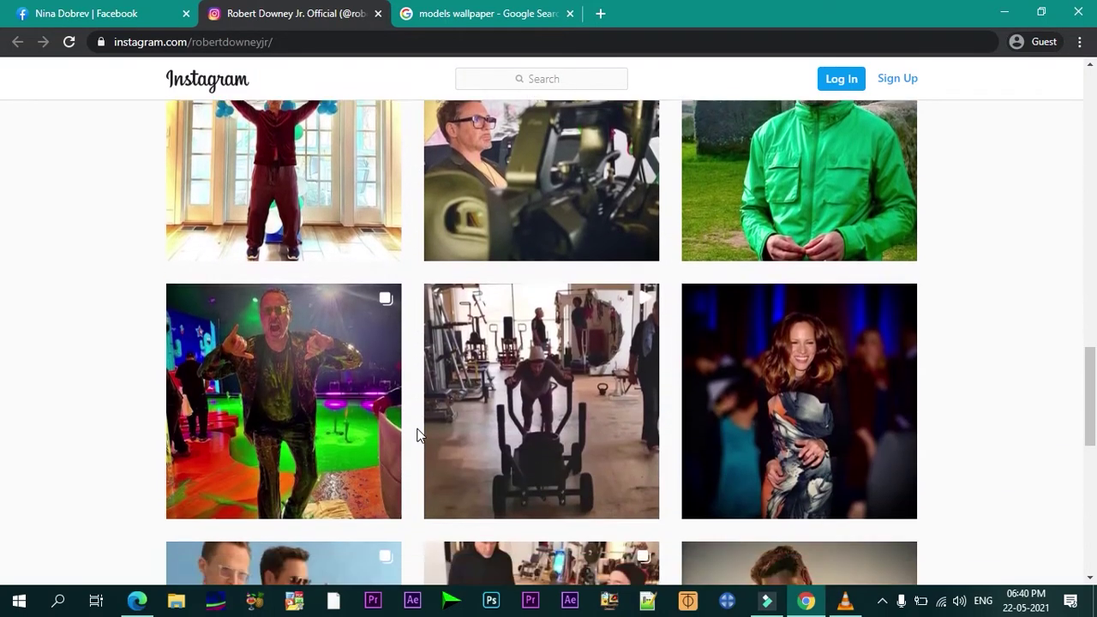
scroll(417, 434, "down", 4)
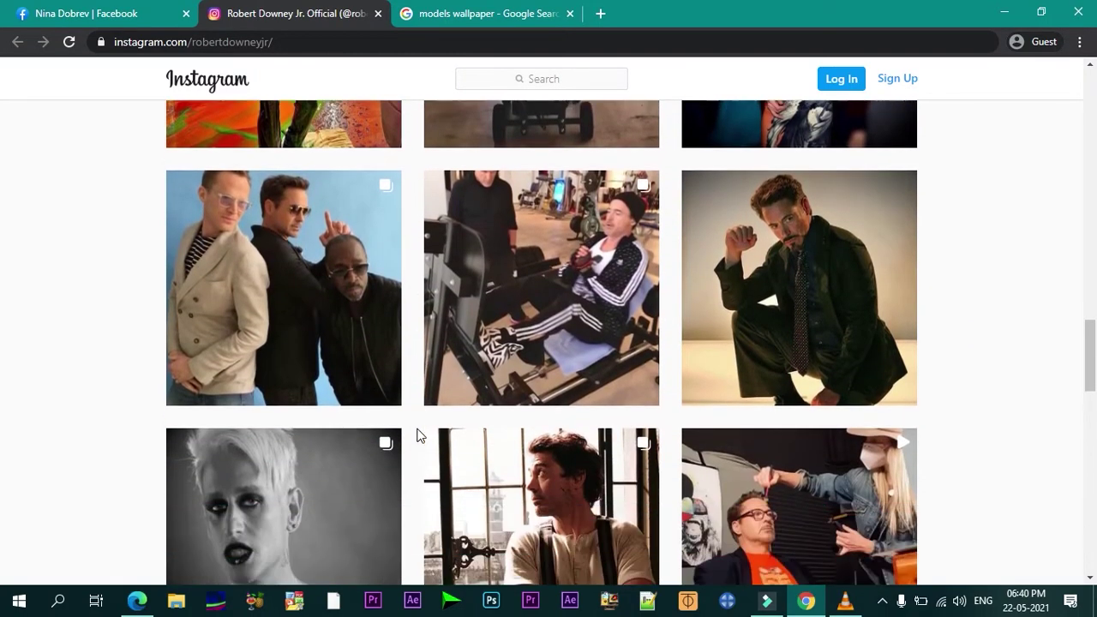
scroll(417, 434, "down", 4)
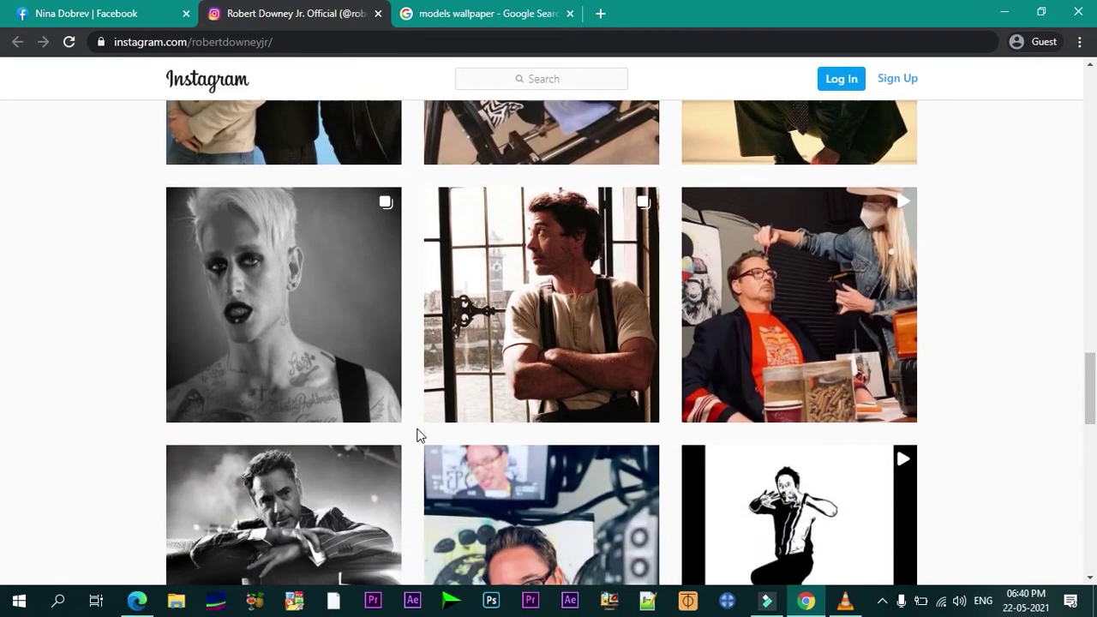
scroll(417, 434, "down", 4)
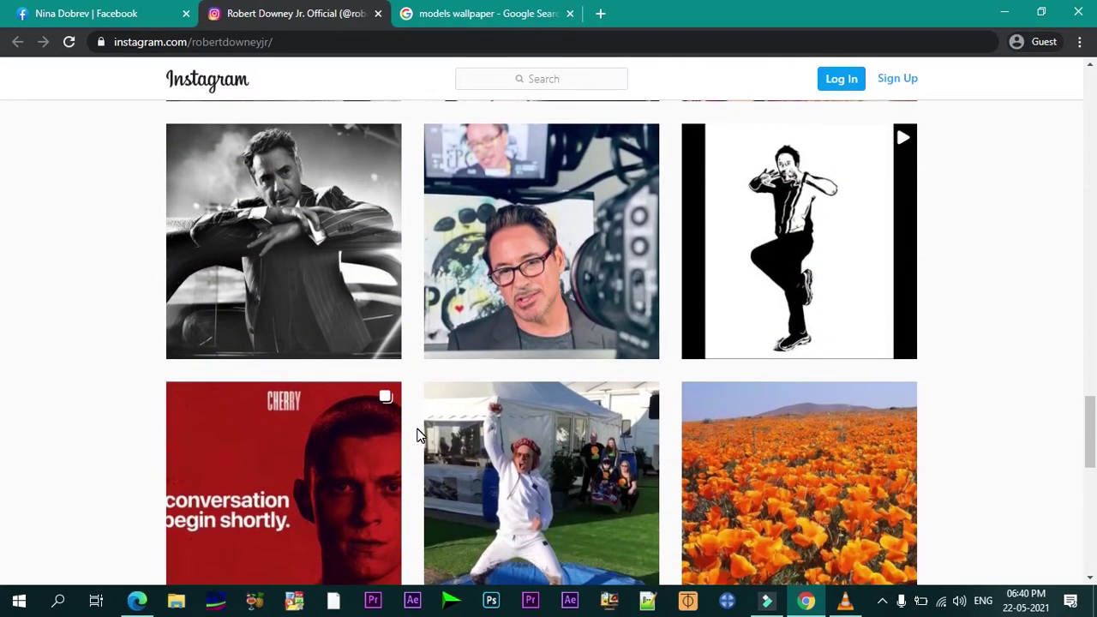
scroll(417, 435, "down", 4)
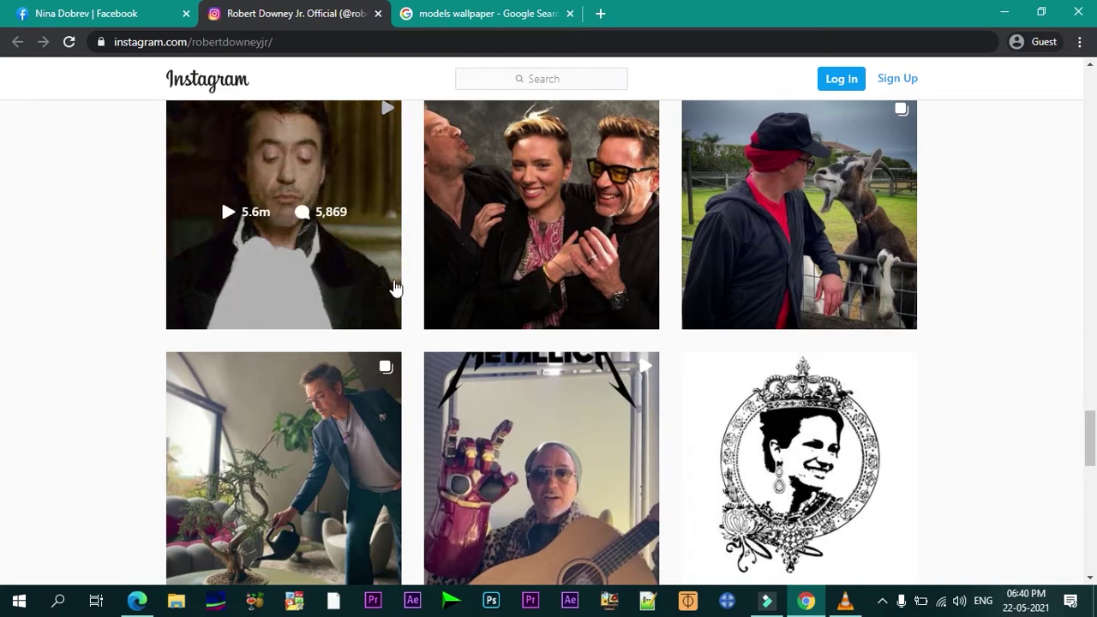
left_click(447, 13)
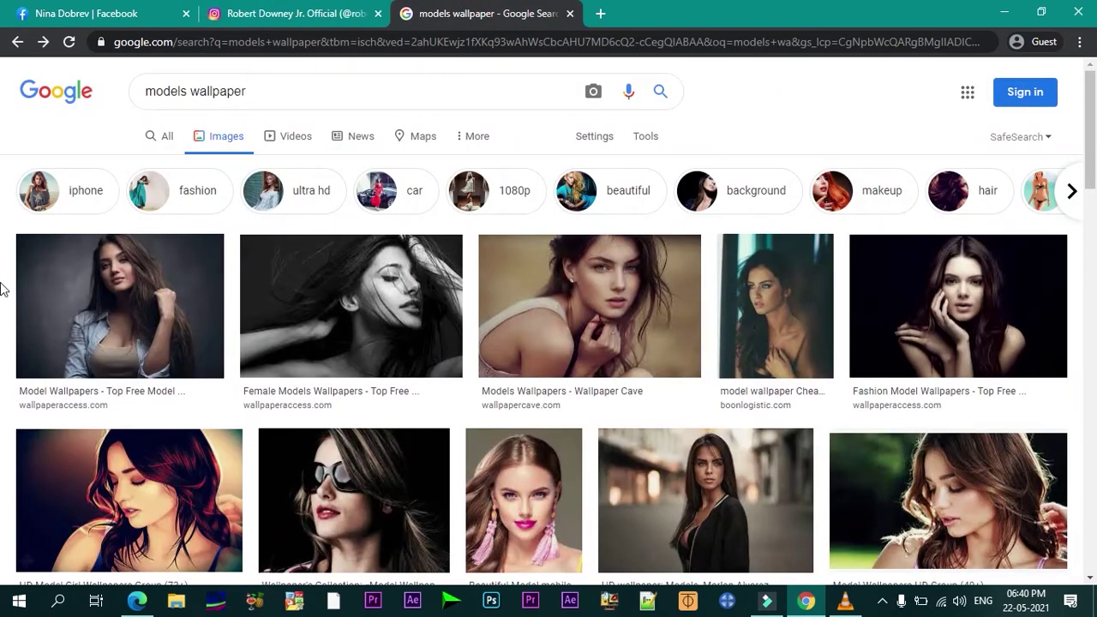
Step: Scroll through the 'wallpaper landscape' Google Images results looking for landscape wallpapers
scroll(4, 289, "down", 1)
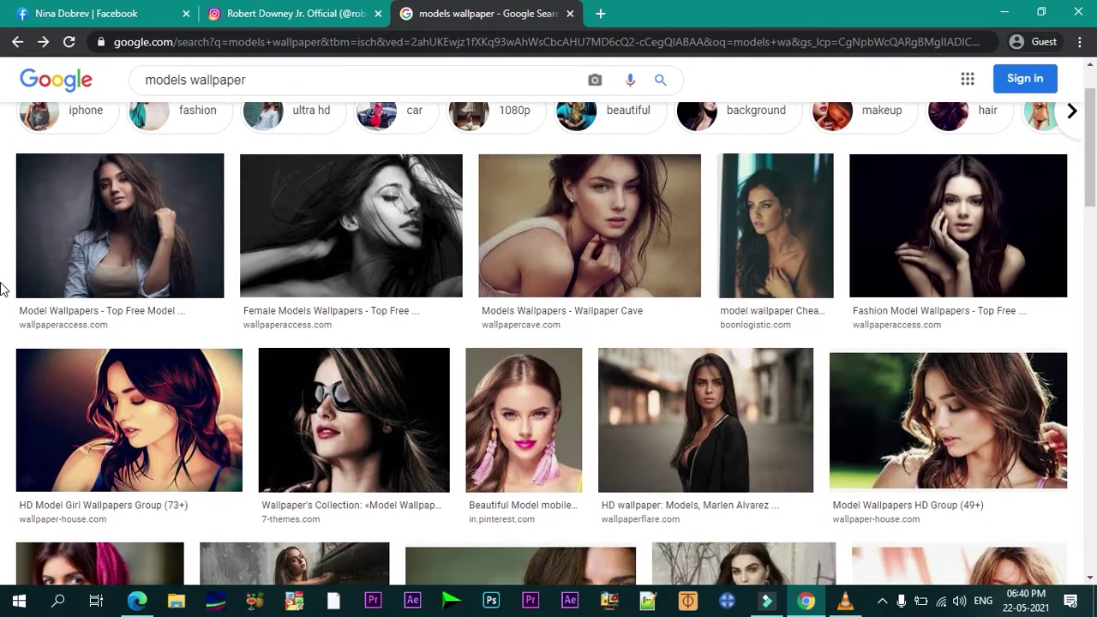
scroll(4, 290, "down", 2)
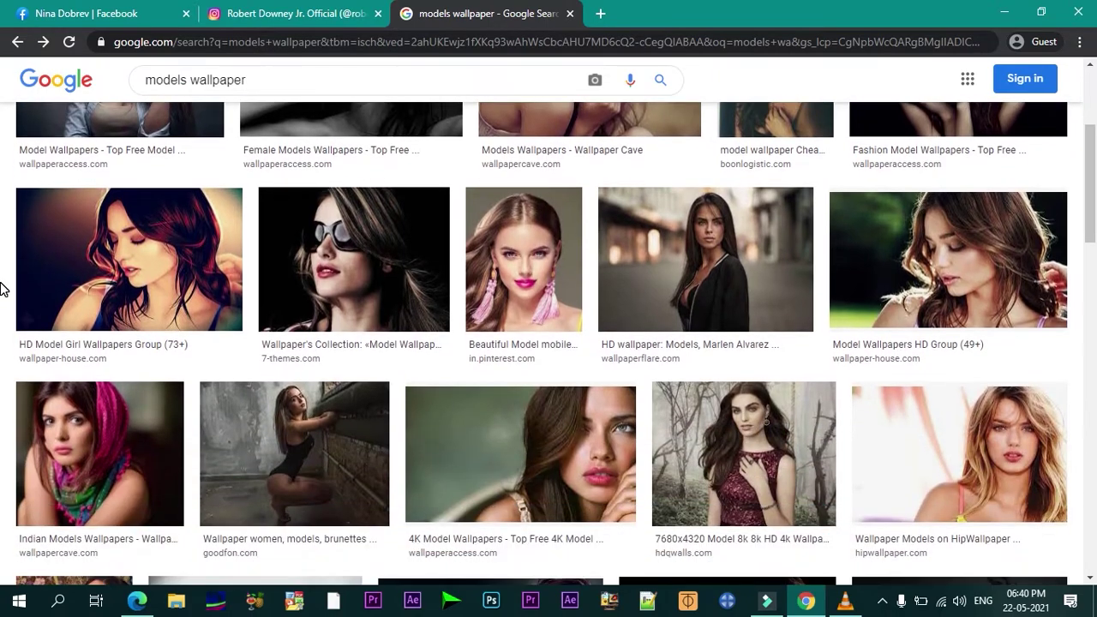
scroll(5, 289, "down", 2)
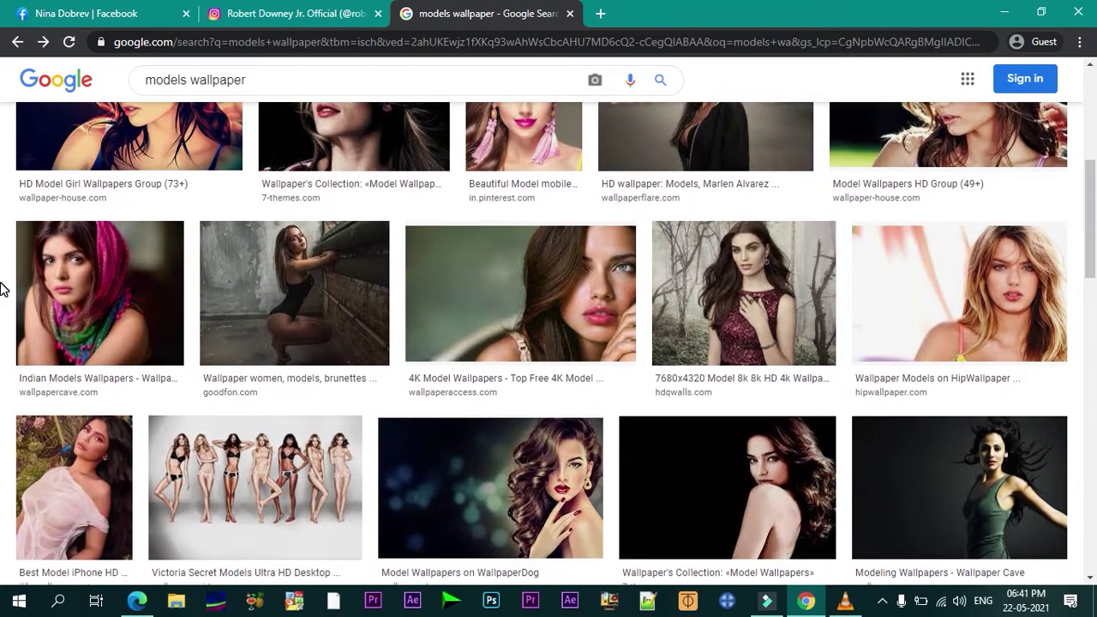
scroll(4, 290, "down", 2)
scroll(5, 290, "down", 5)
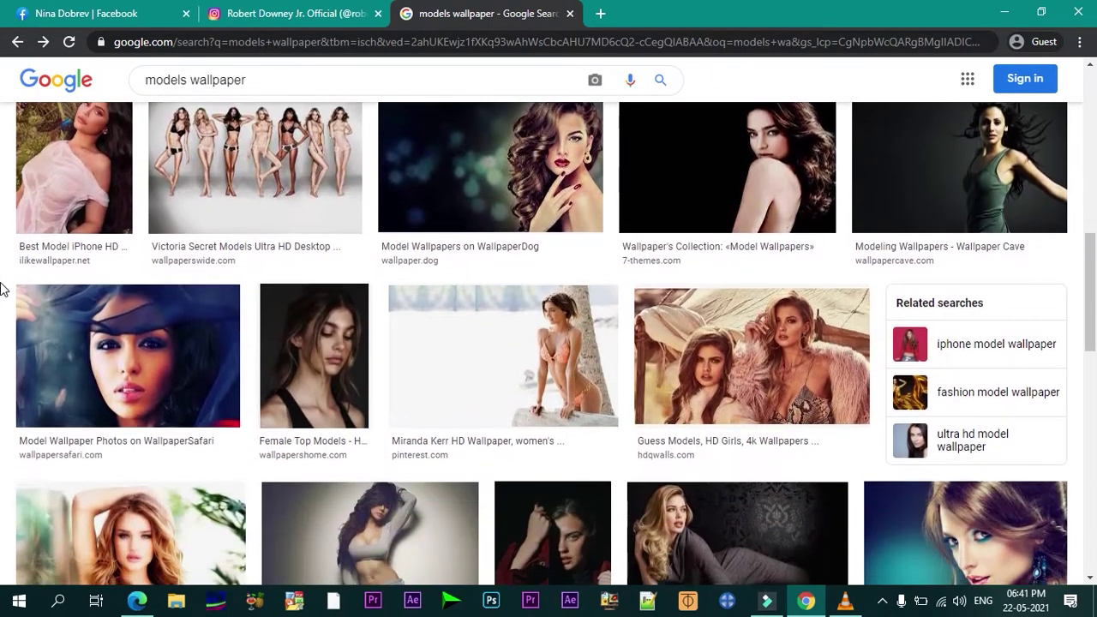
scroll(5, 290, "down", 1)
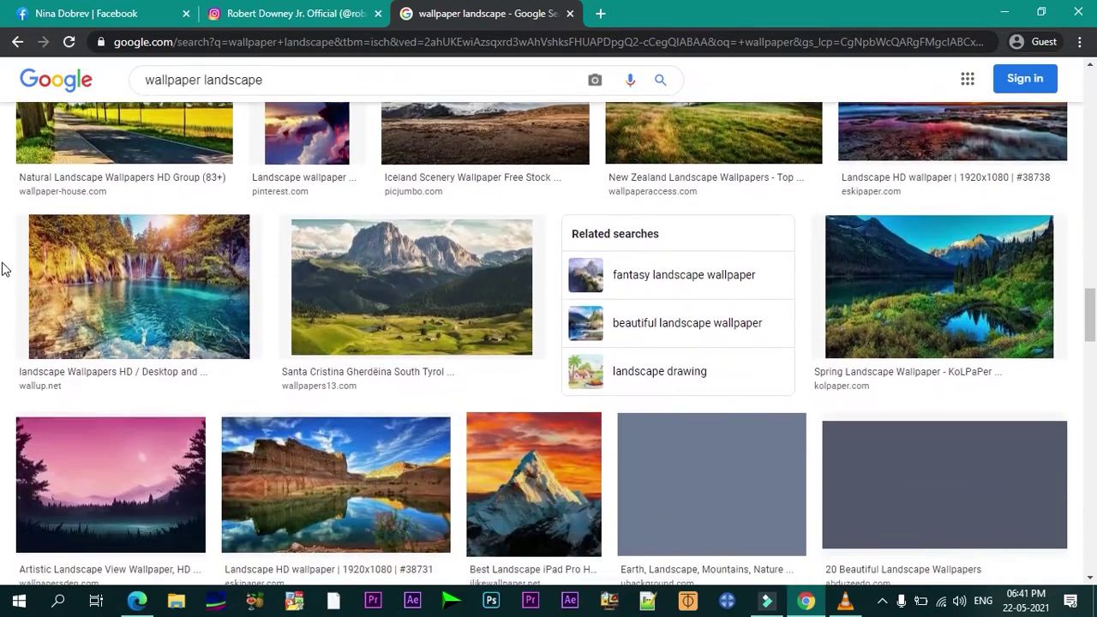
scroll(4, 269, "down", 5)
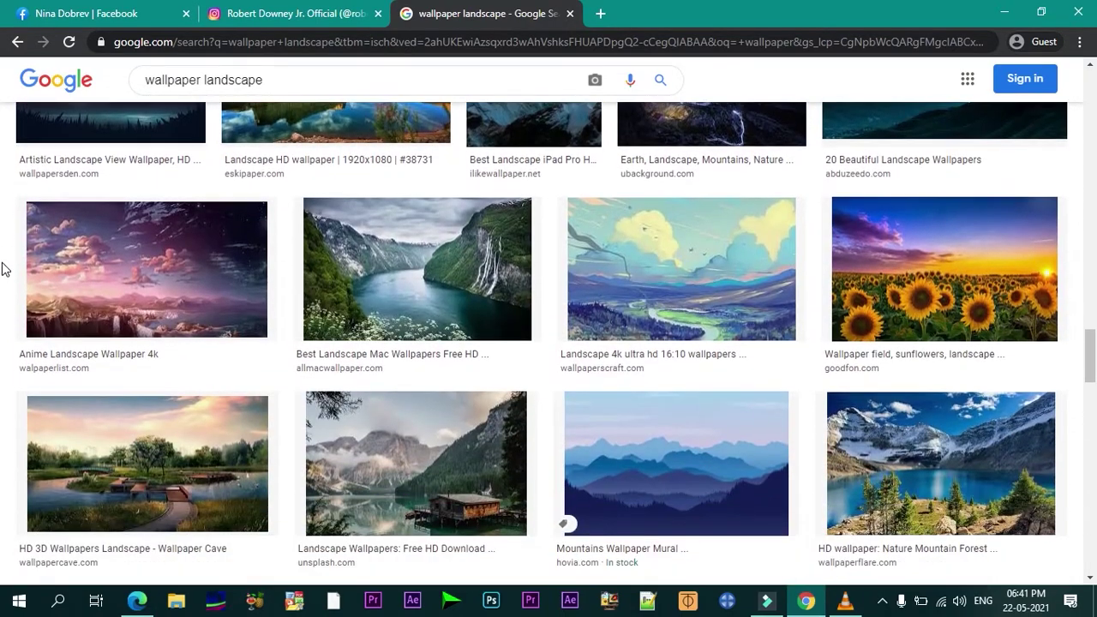
scroll(4, 269, "down", 4)
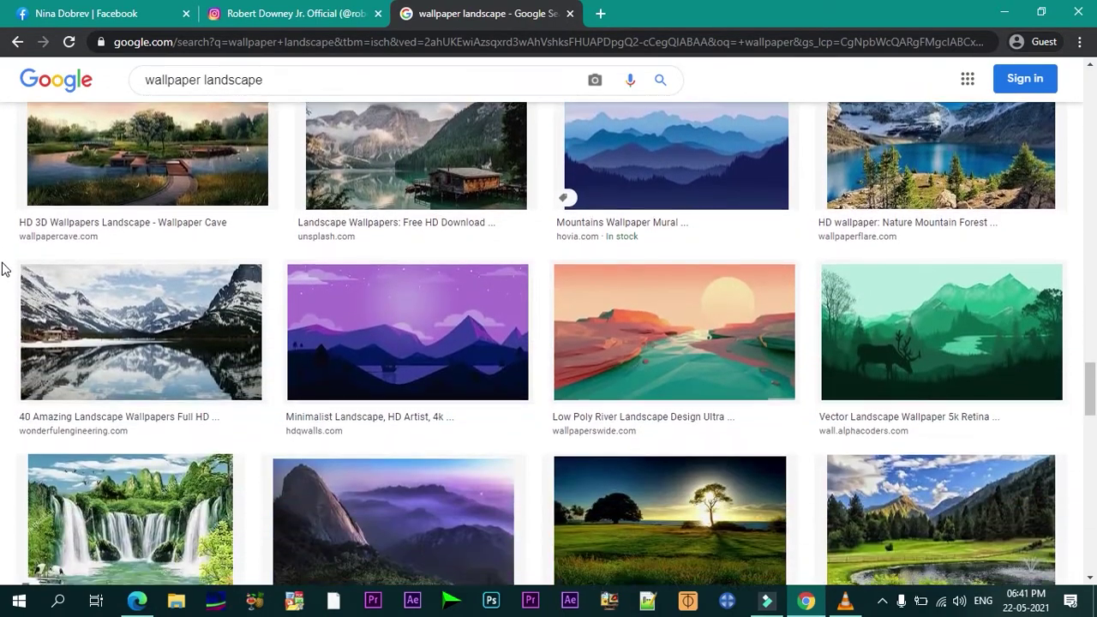
scroll(4, 270, "down", 4)
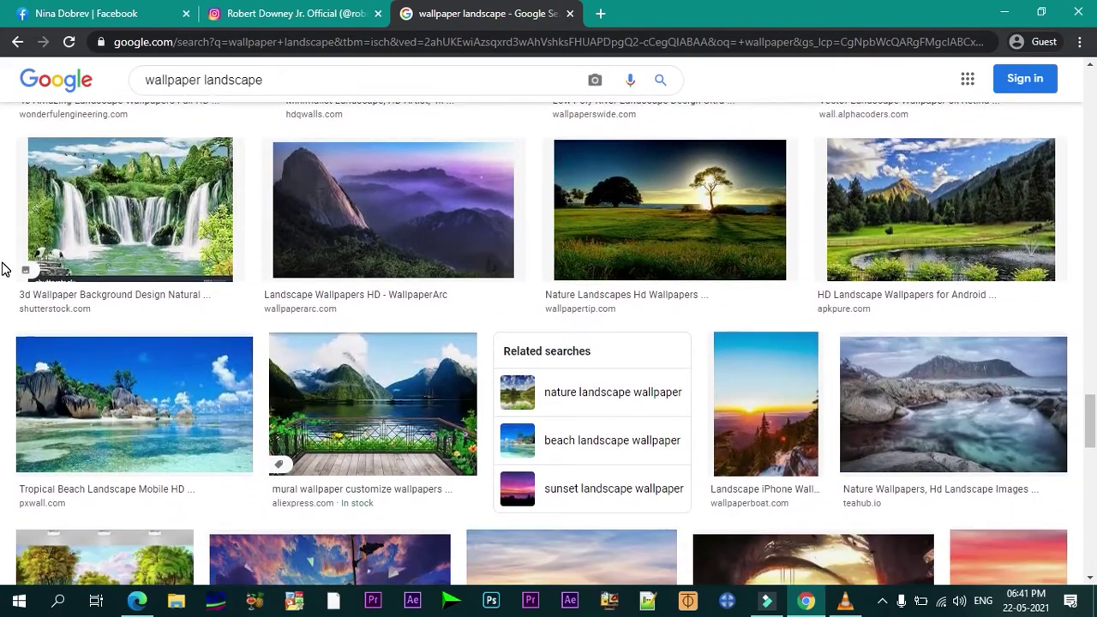
scroll(5, 269, "down", 4)
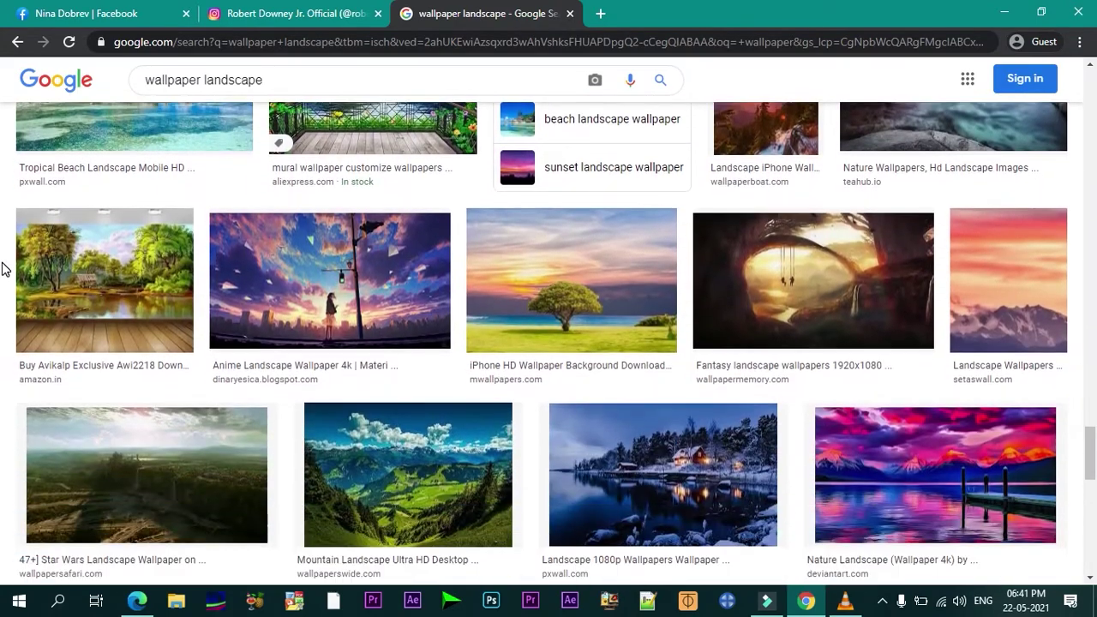
scroll(4, 269, "down", 2)
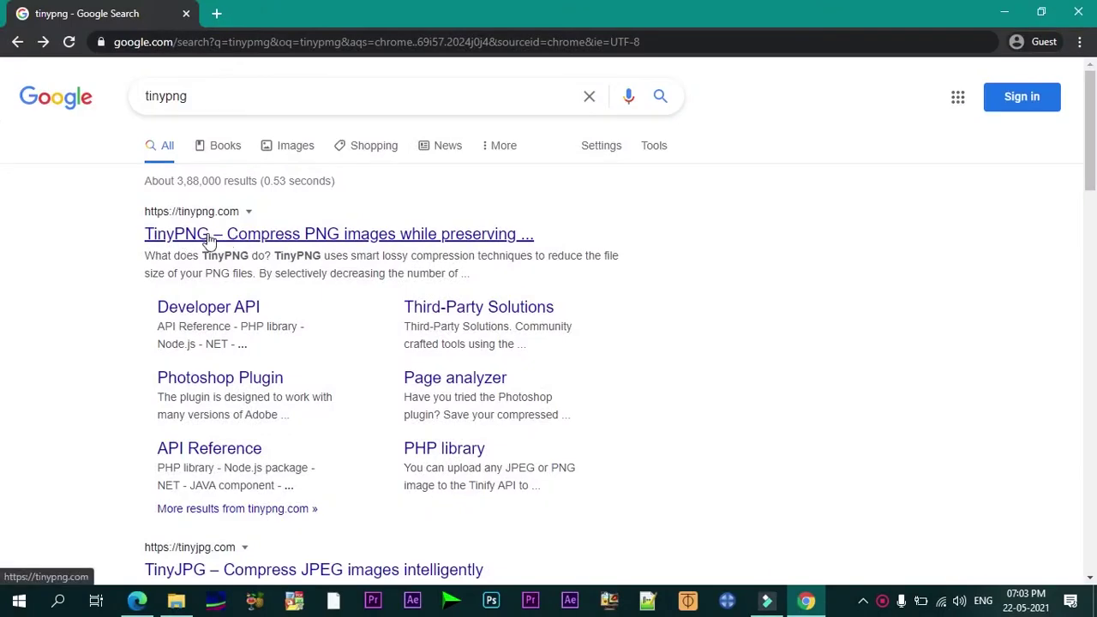
Step: Open TinyPNG and point out its example shrinking an image from 57 KB to 15 KB
left_click(218, 243)
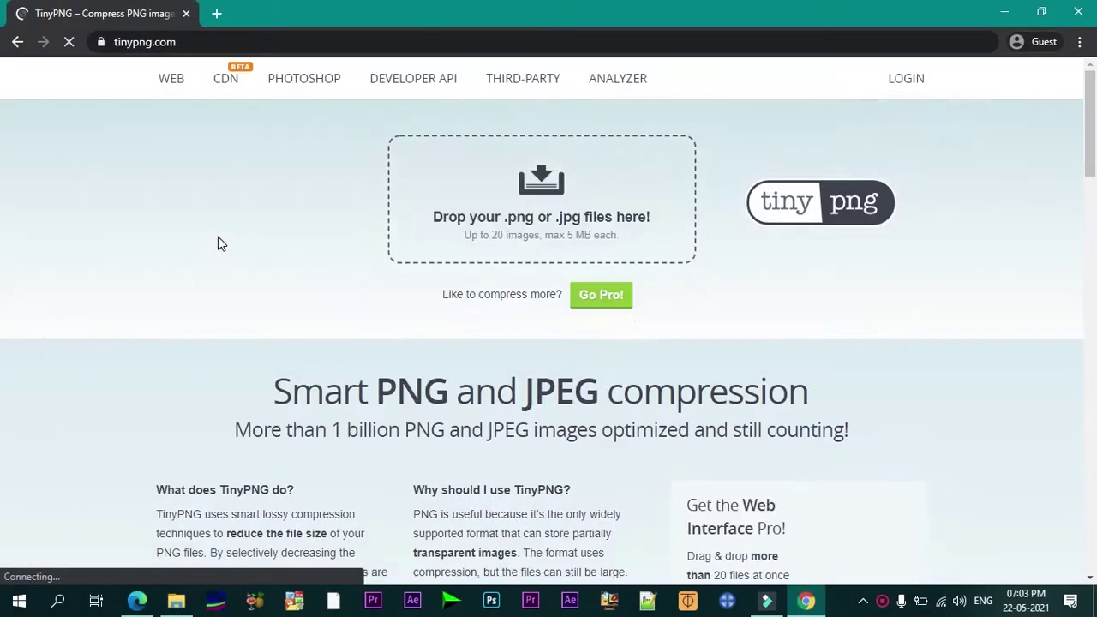
scroll(358, 379, "down", 5)
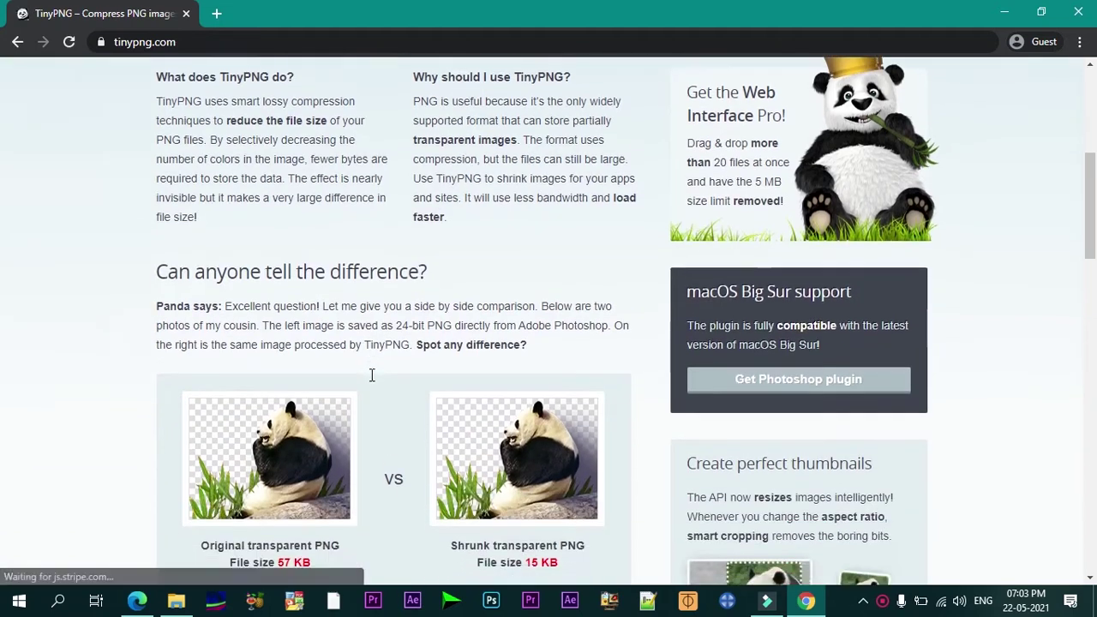
scroll(373, 377, "down", 2)
left_click(278, 414)
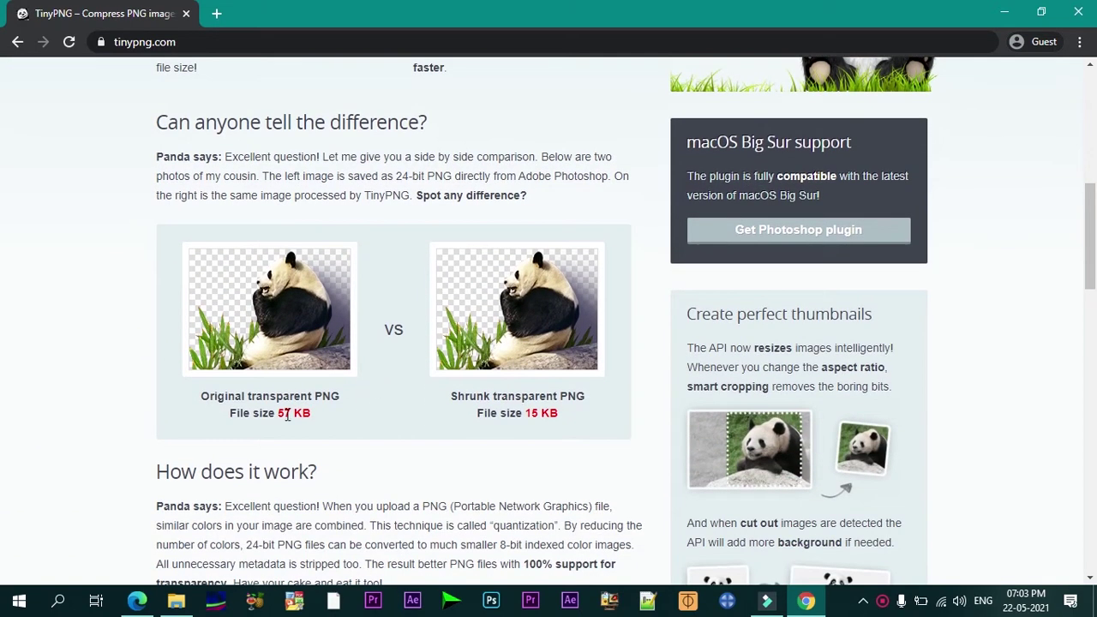
left_click(530, 413)
left_click(531, 455)
scroll(531, 458, "down", 8)
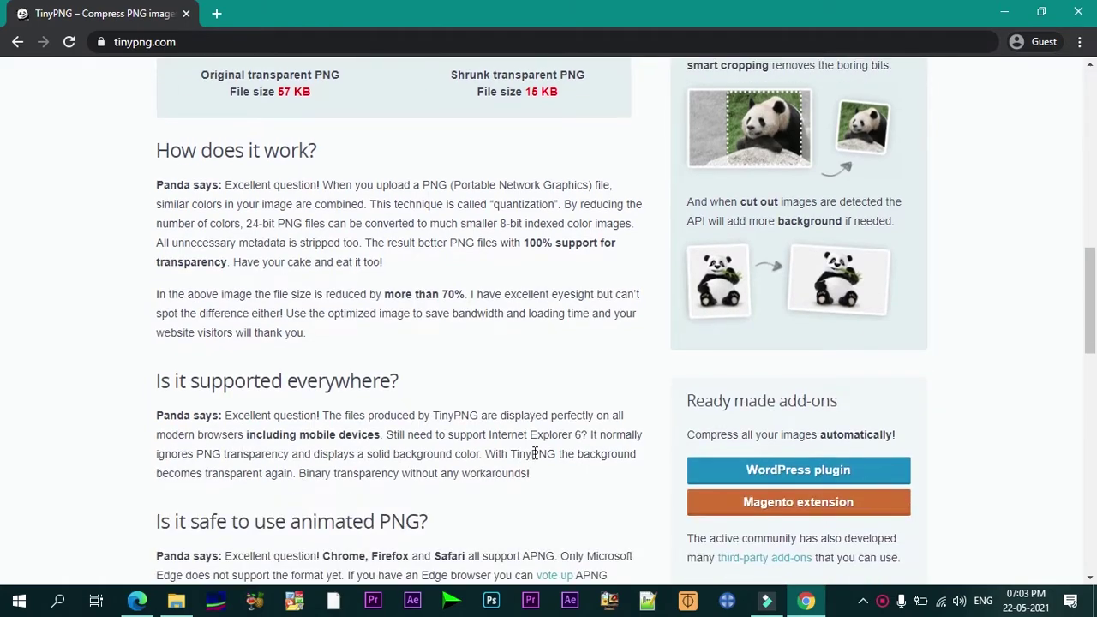
scroll(536, 459, "down", 8)
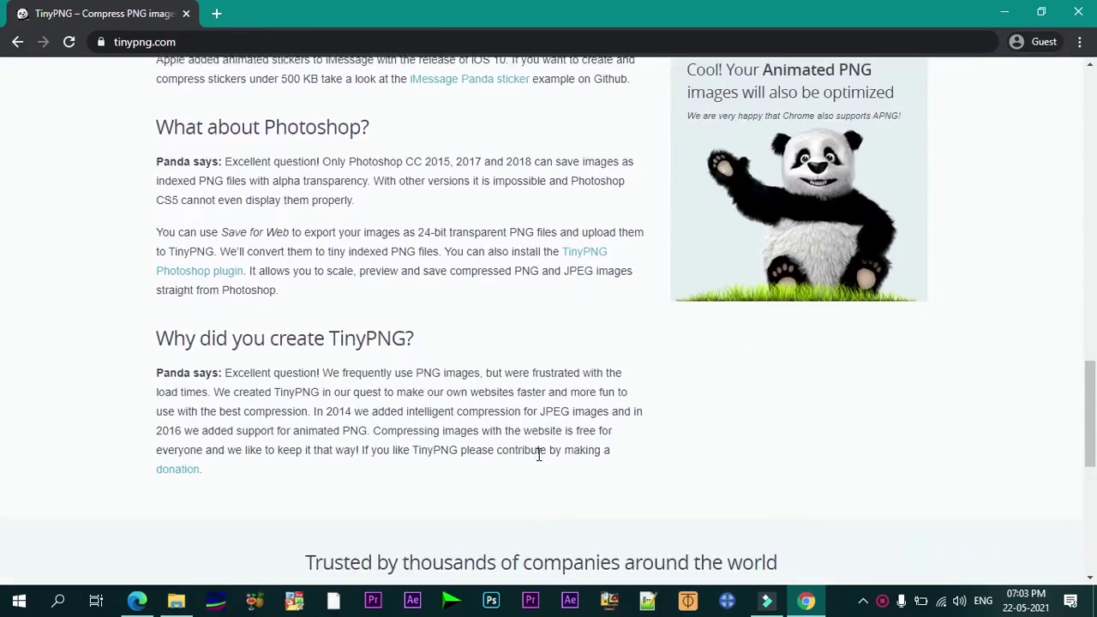
scroll(556, 496, "down", 1)
scroll(557, 429, "up", 20)
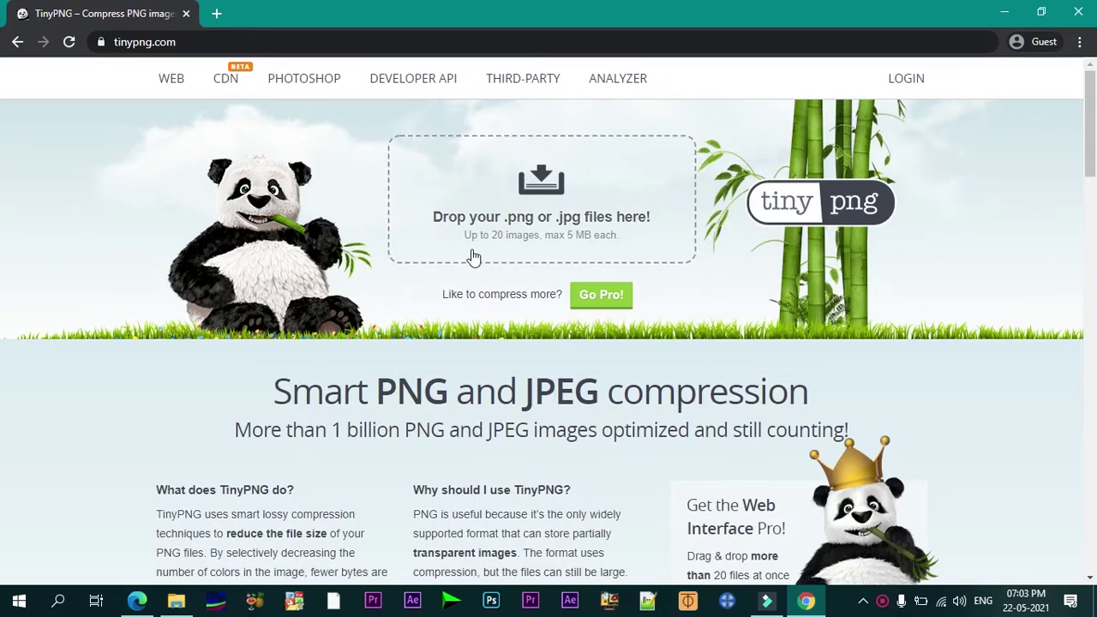
Step: Upload Demo Wallpaper.jpg from Documents into TinyPNG's drop zone for compression
left_click(535, 184)
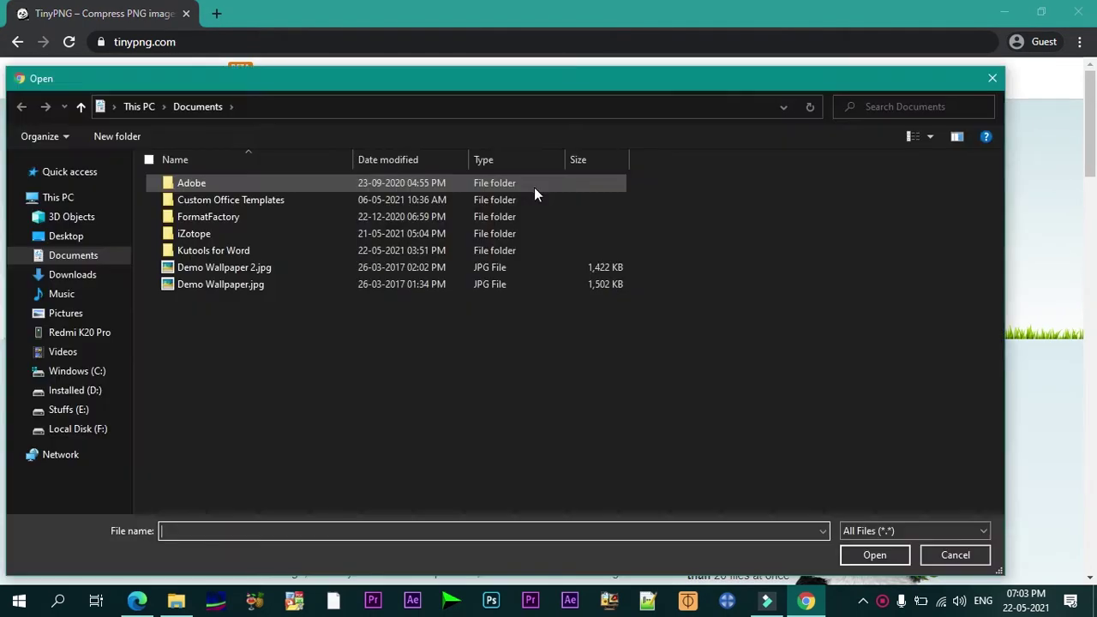
double_click(232, 281)
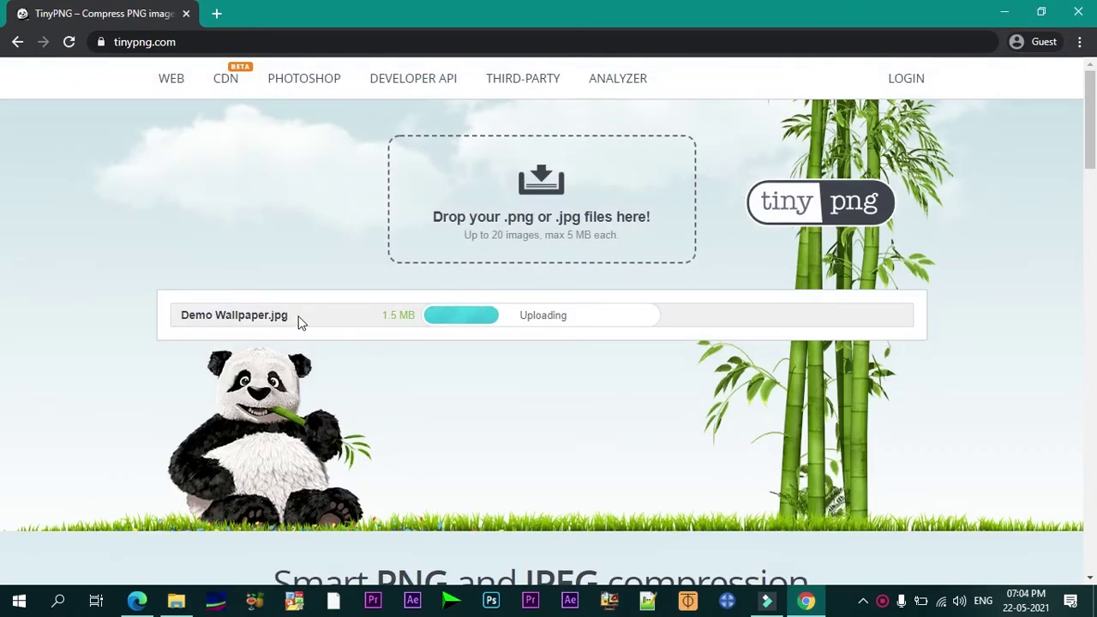
left_click_drag(301, 320, 181, 361)
left_click(368, 361)
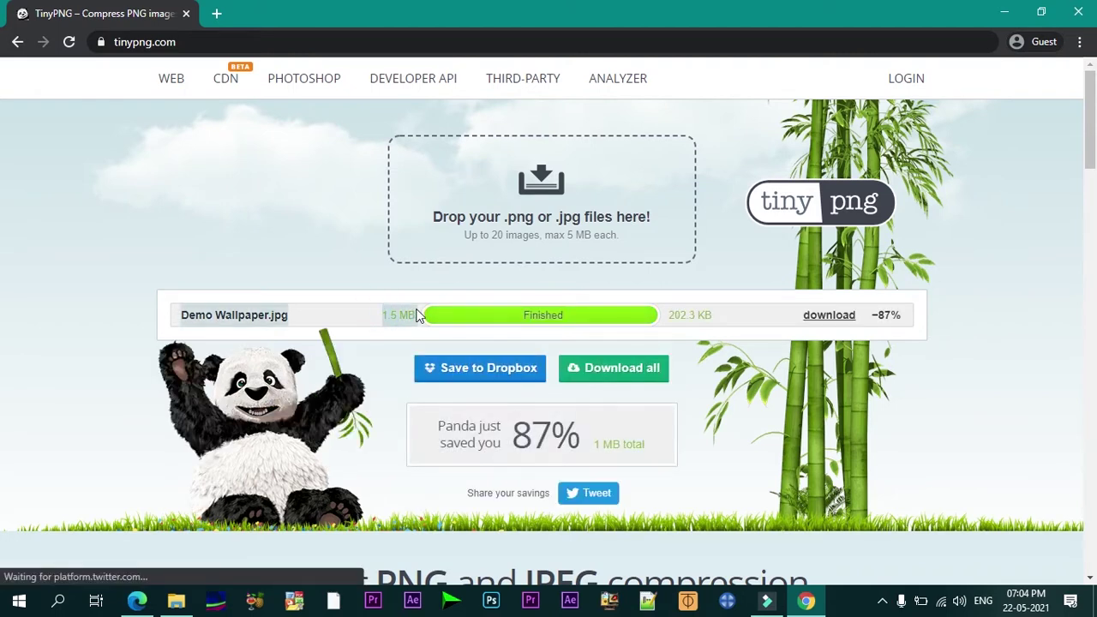
Step: Let Demo Wallpaper.jpg compress from 1.5 MB to 202.3 KB and highlight the 87% savings message
left_click(414, 339)
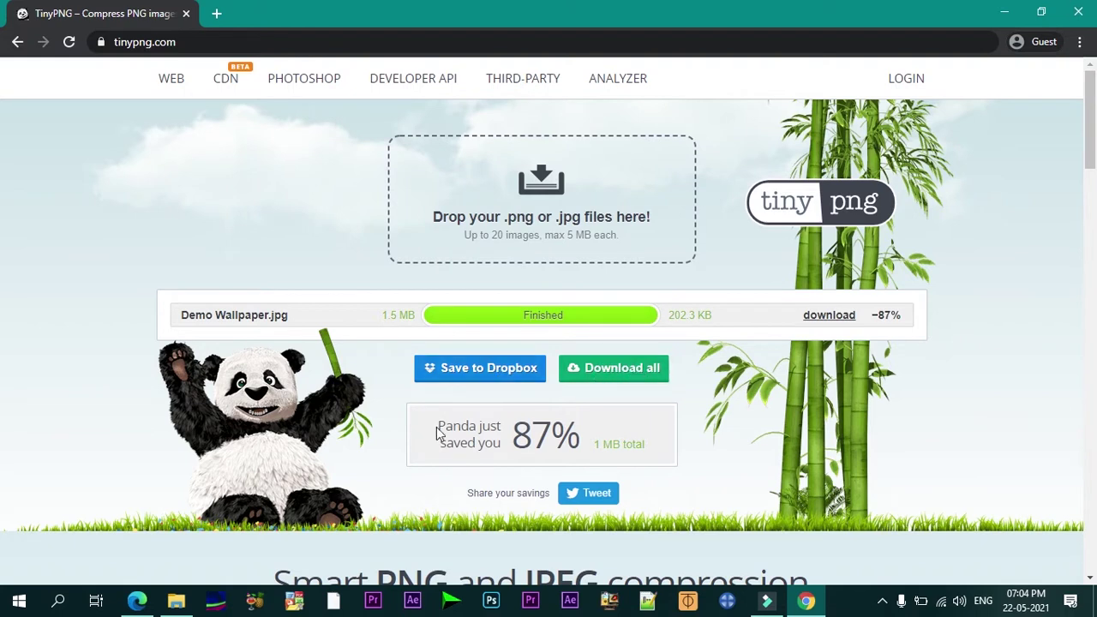
left_click_drag(438, 425, 649, 448)
left_click(649, 449)
Step: Check TinyPNG's $65 Photoshop plugin price, then open Optimizilla's online image compressor from Google
left_click(301, 89)
left_click_drag(157, 319, 374, 321)
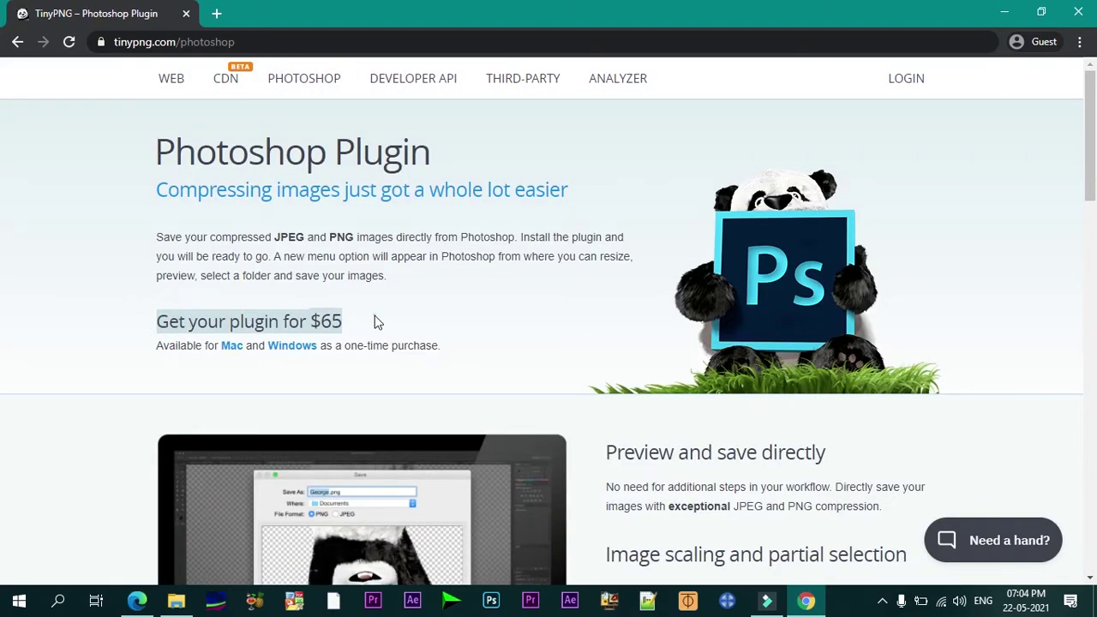
scroll(663, 425, "down", 3)
scroll(617, 363, "down", 10)
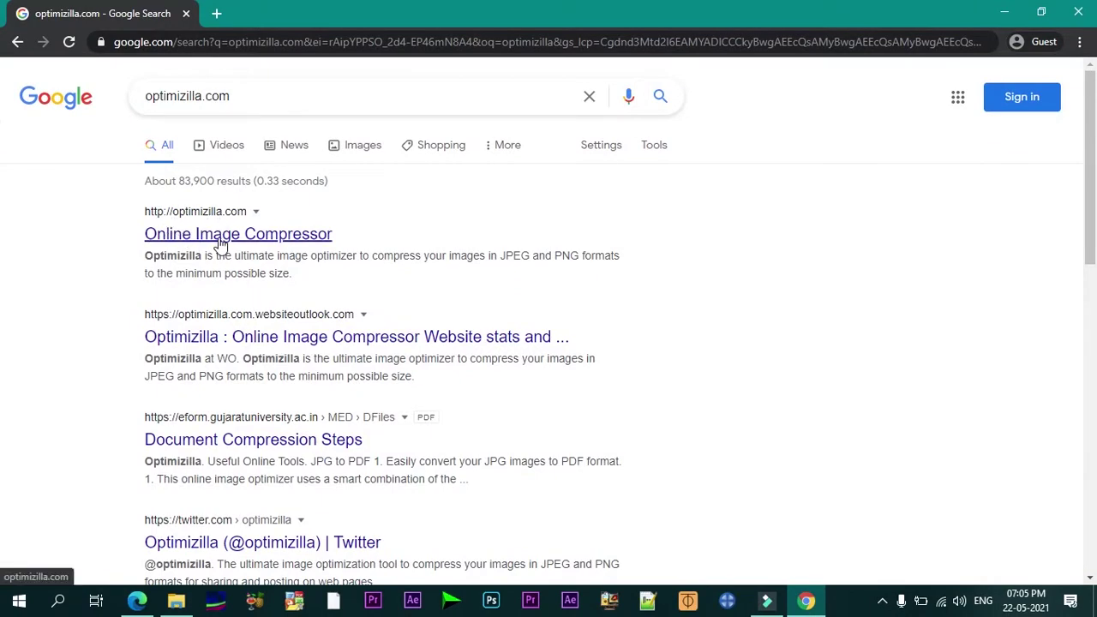
left_click(221, 244)
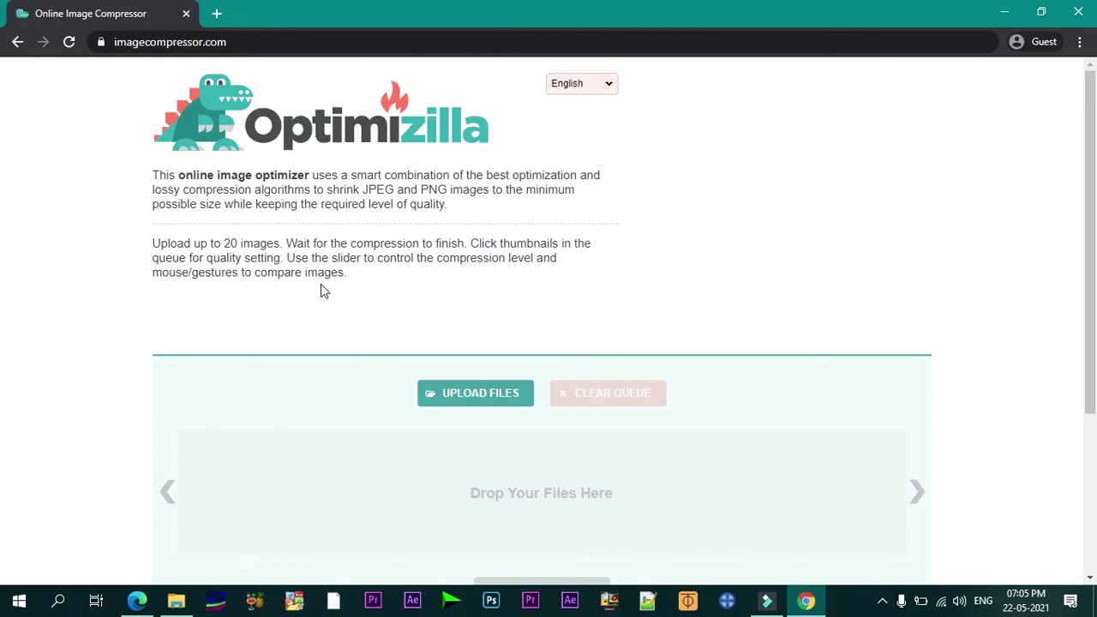
Step: Upload Demo Wallpaper 2.jpg to Optimizilla and let it compress to 437K (-69%) at quality 89
left_click(479, 394)
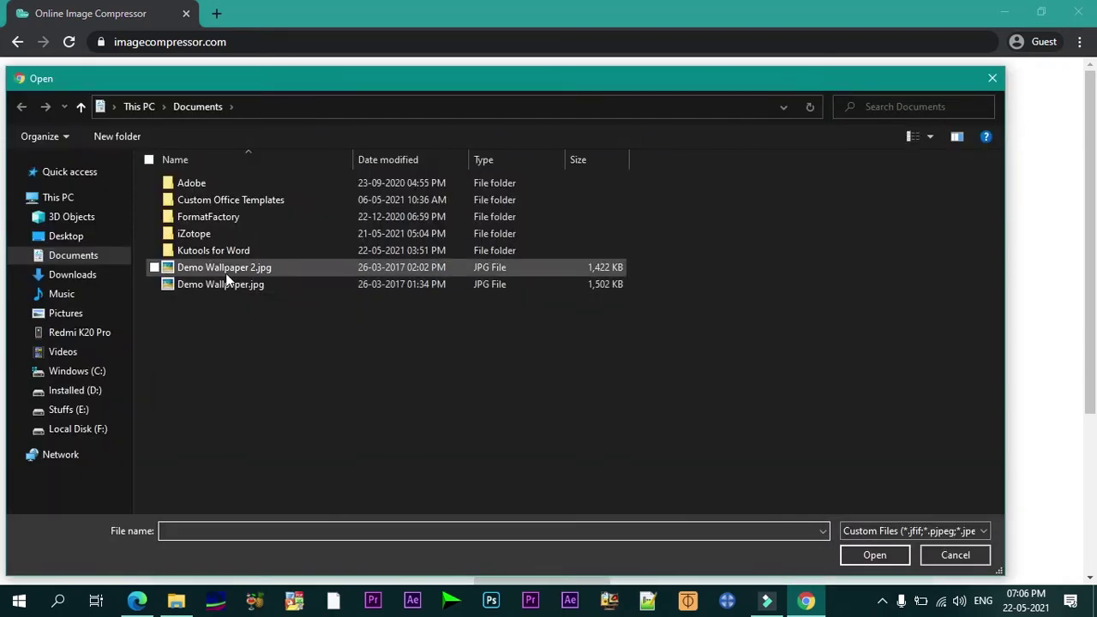
double_click(227, 269)
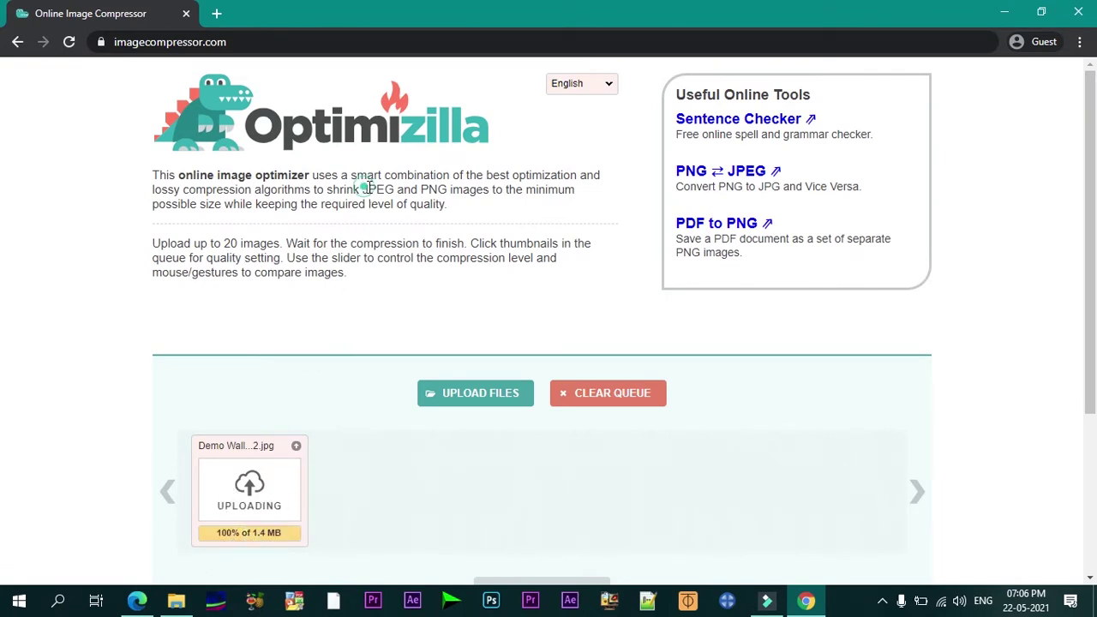
left_click_drag(362, 190, 480, 188)
left_click(369, 269)
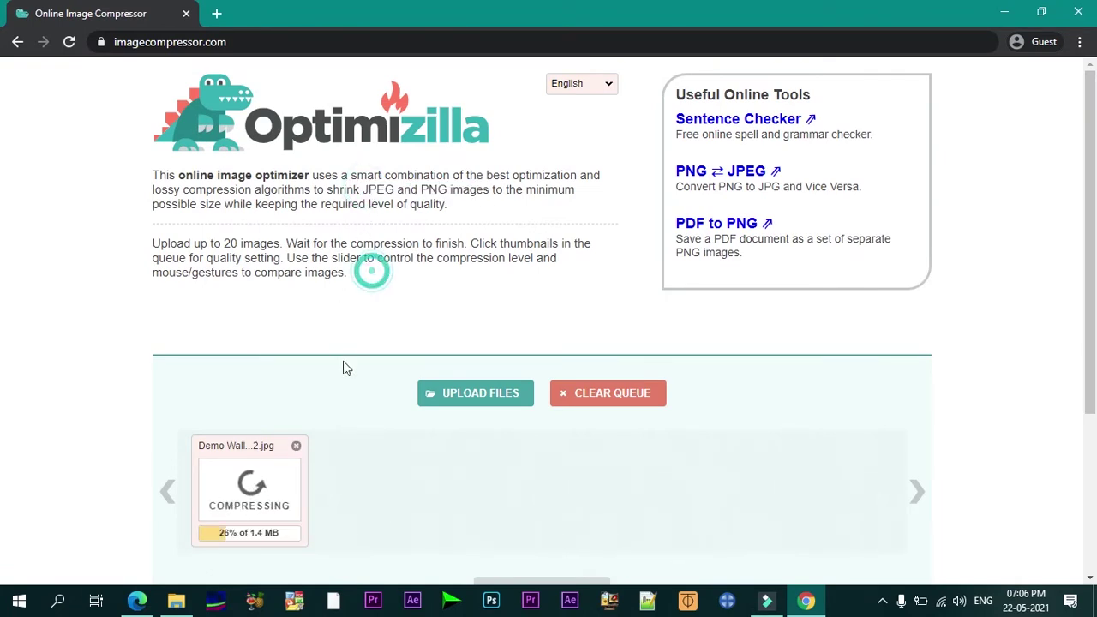
scroll(368, 397, "down", 3)
scroll(369, 400, "down", 3)
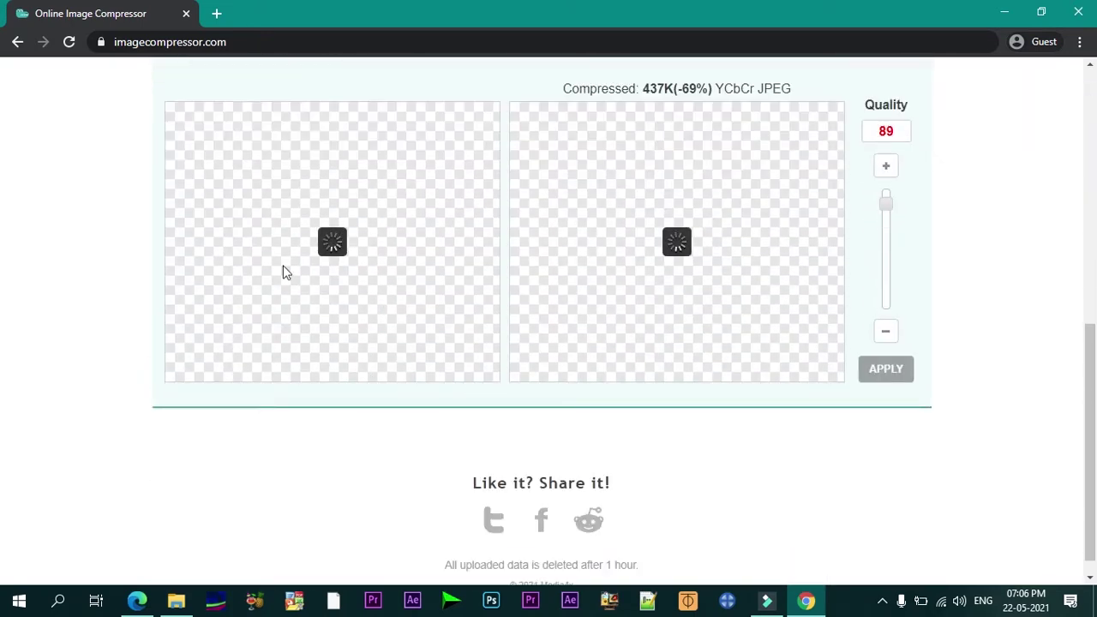
Step: Pan the zoomed preview to the face and lower the quality from 89 to 81
scroll(485, 296, "up", 1)
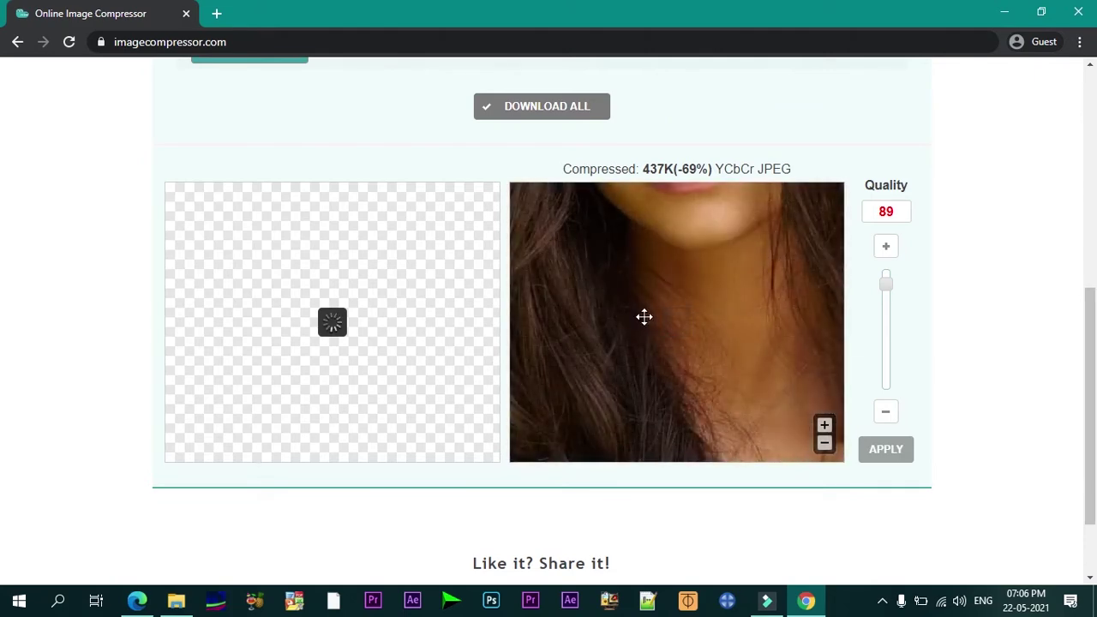
left_click_drag(683, 237, 680, 450)
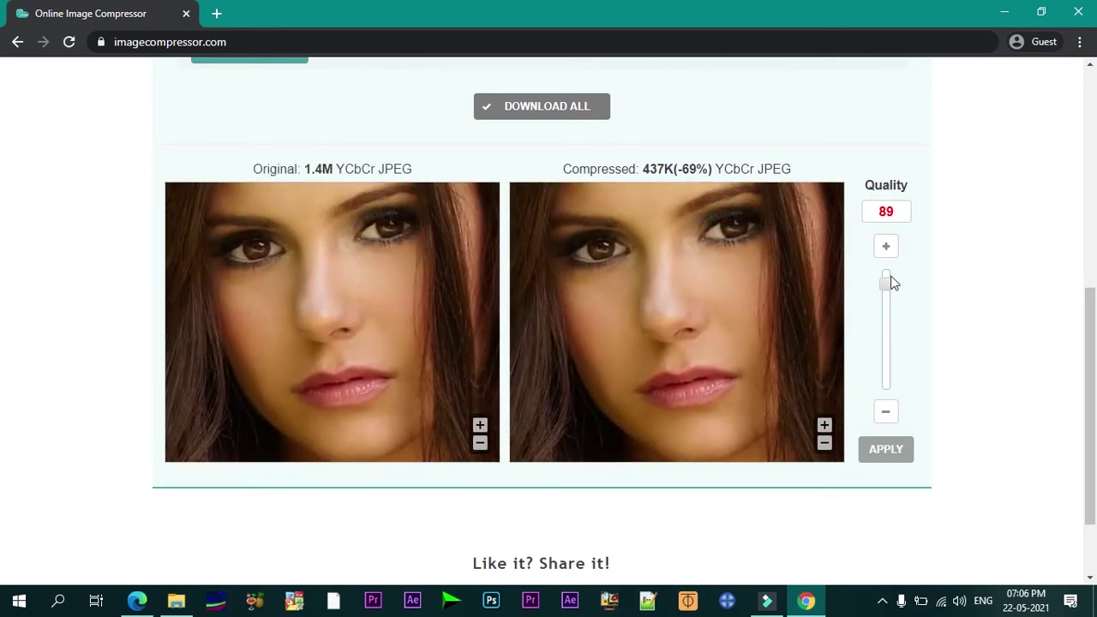
left_click_drag(886, 284, 887, 297)
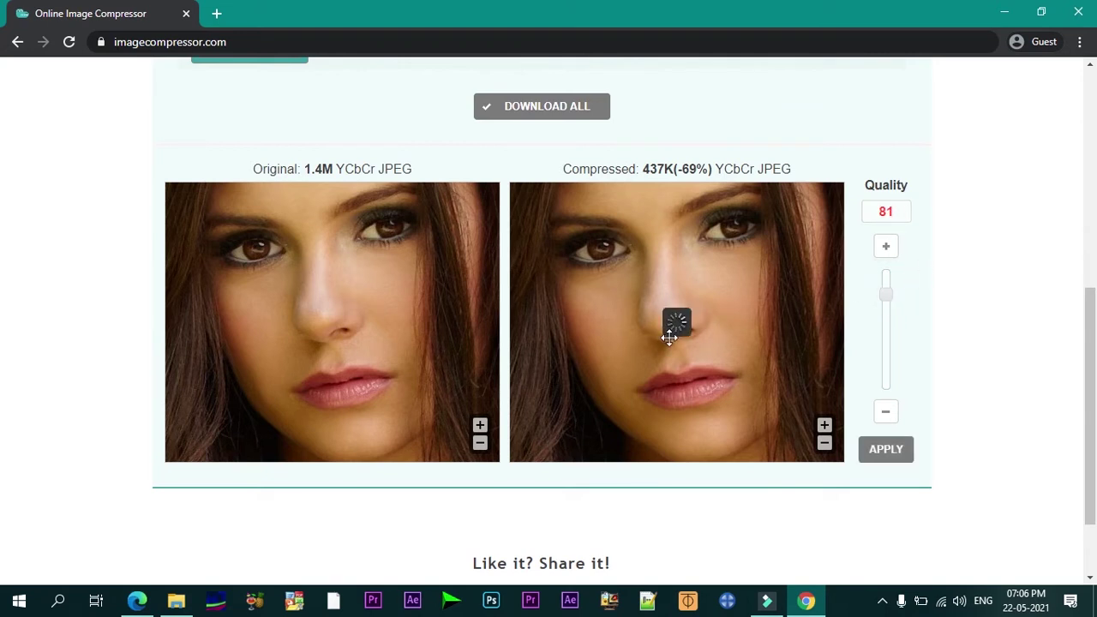
Step: Compare the 1.4M original size with the 341K (-76%) preview, then return to the upload queue
double_click(307, 169)
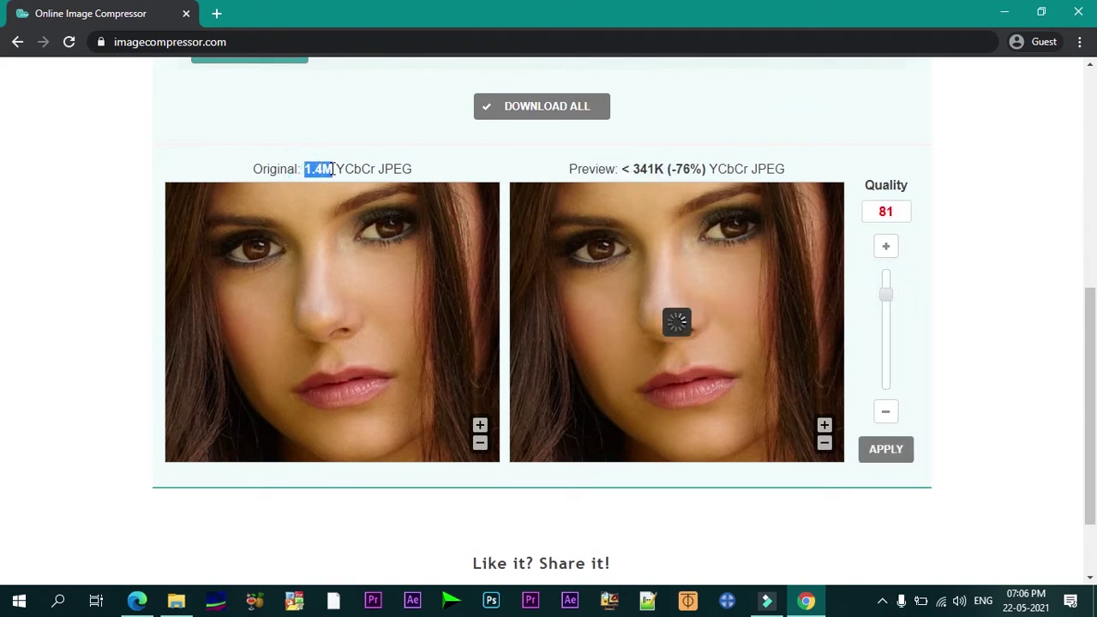
left_click_drag(634, 169, 656, 168)
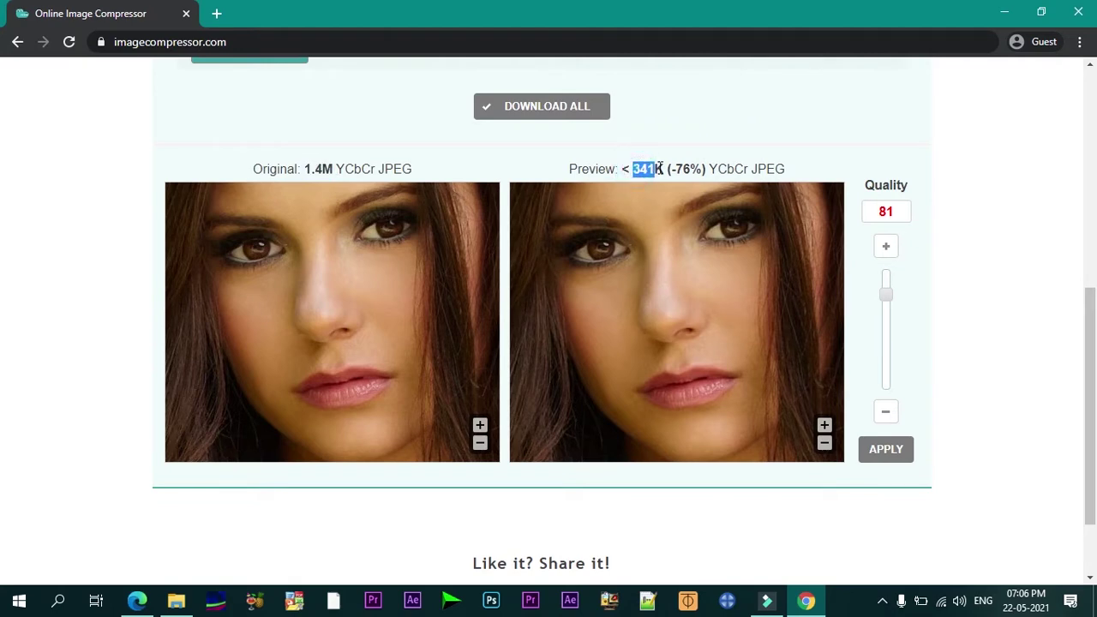
left_click(662, 141)
scroll(372, 379, "up", 3)
scroll(408, 382, "up", 2)
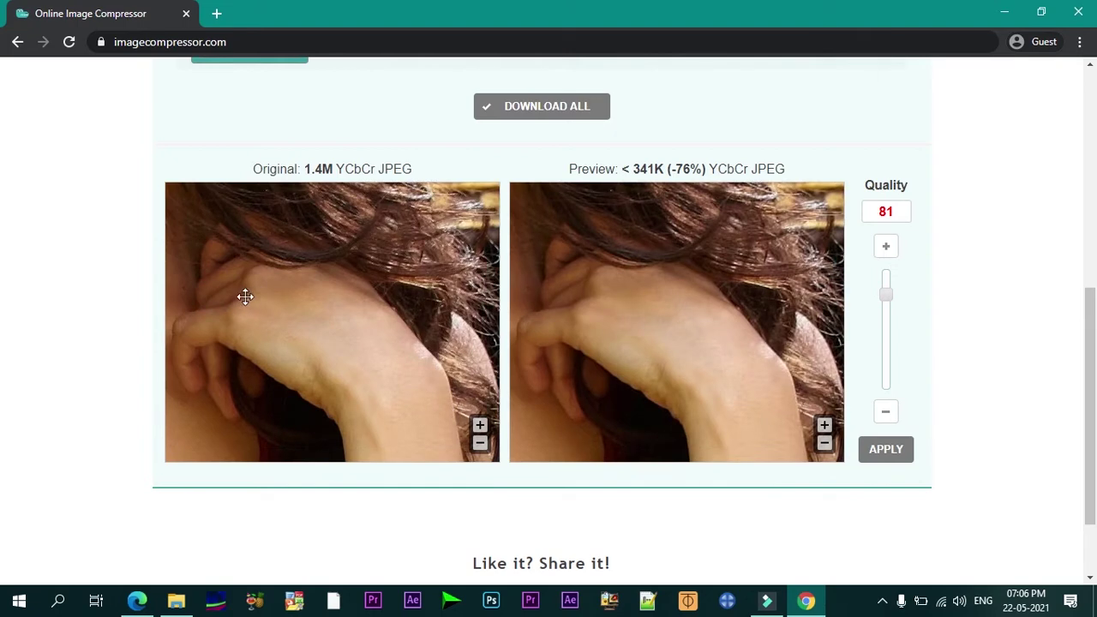
scroll(3, 318, "up", 5)
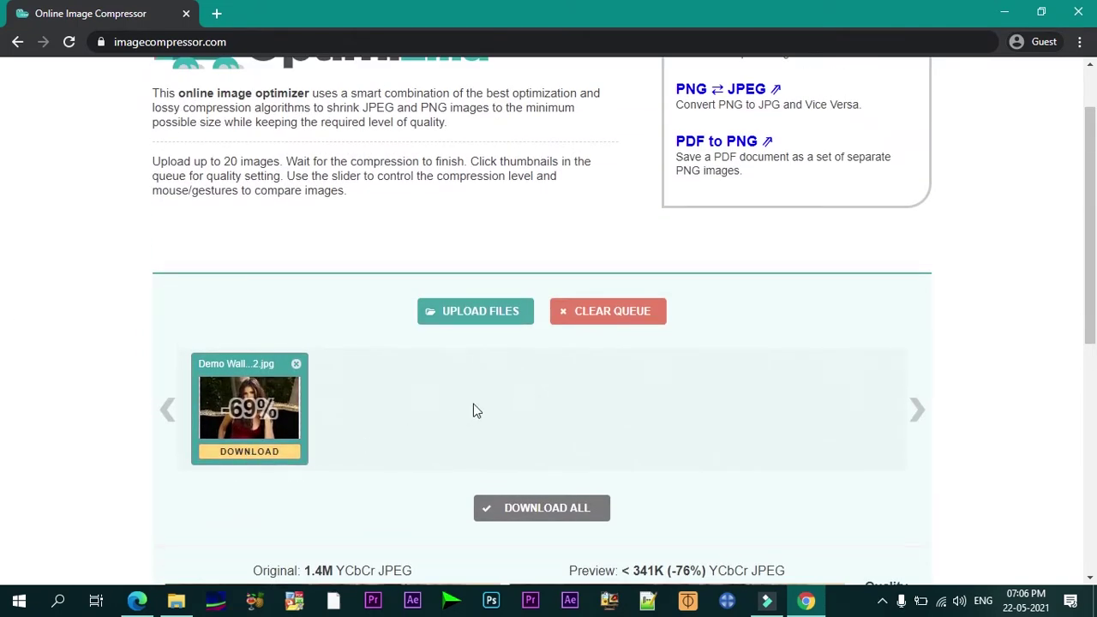
Step: Highlight Optimizilla's 20-image upload limit, then scroll down past Download All to the footer
scroll(475, 403, "up", 1)
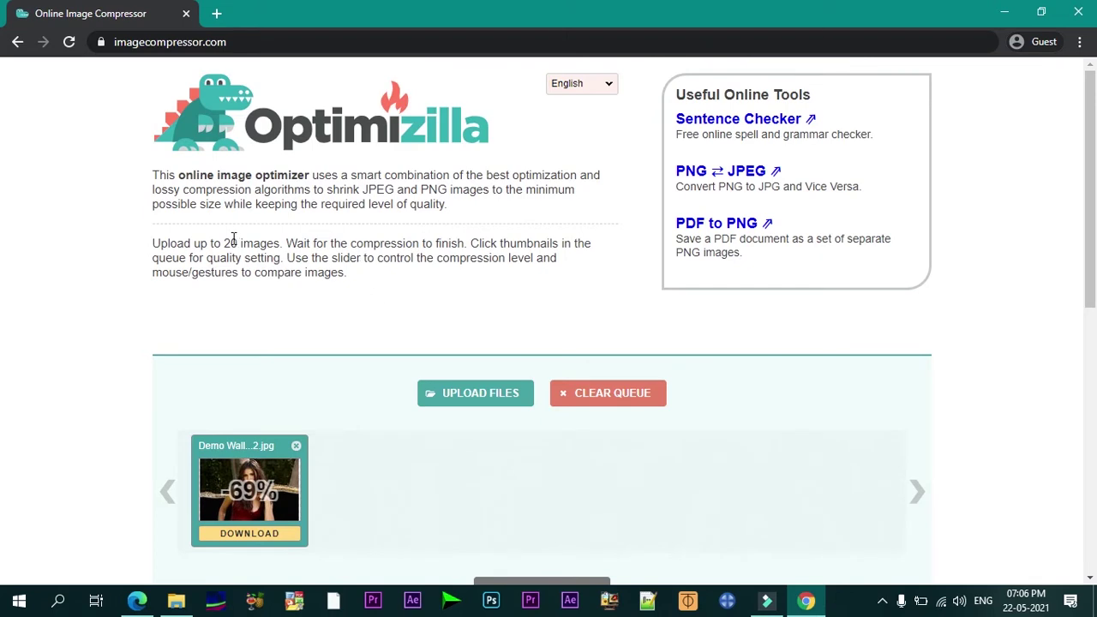
left_click_drag(153, 247, 276, 245)
left_click(339, 257)
scroll(392, 324, "down", 5)
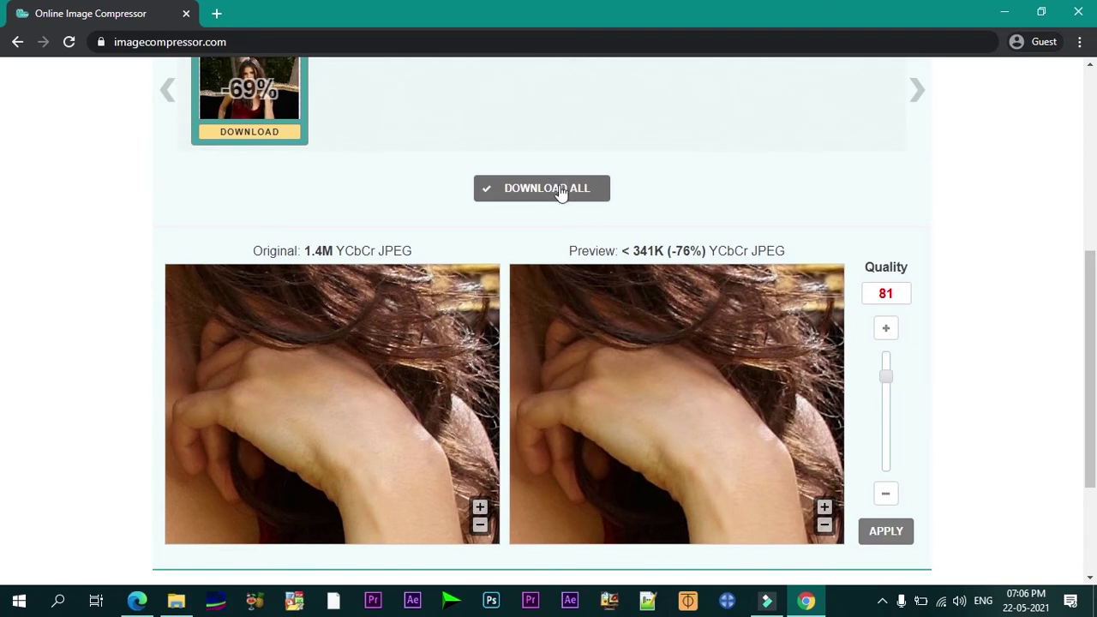
scroll(500, 262, "down", 2)
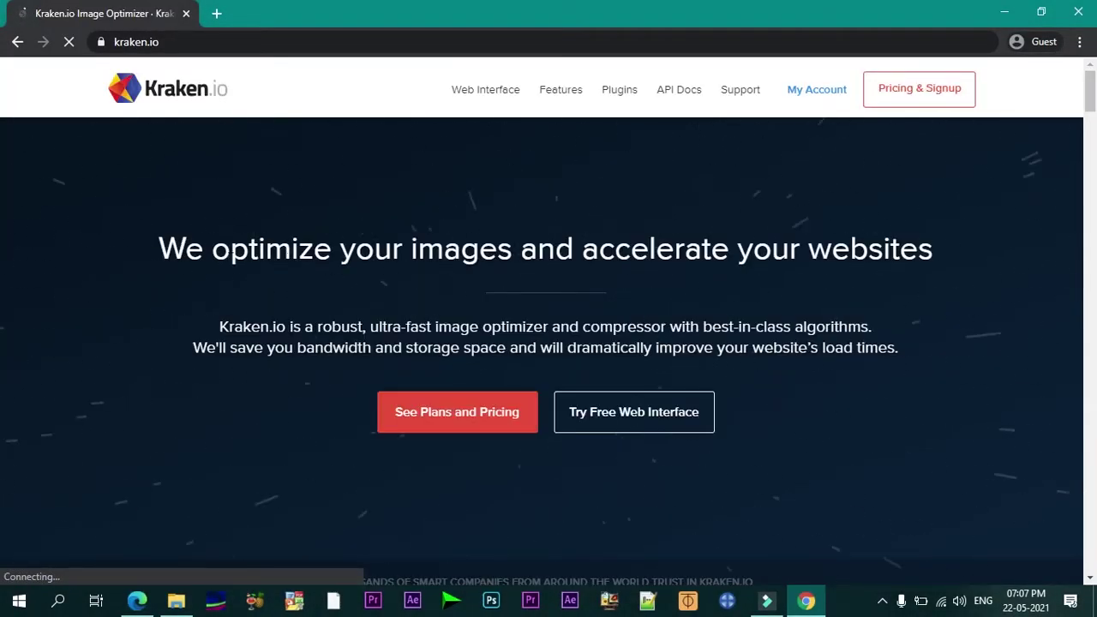
Step: Open Kraken.io's free web optimizer interface and change its optimization mode in the options
left_click_drag(213, 249, 942, 249)
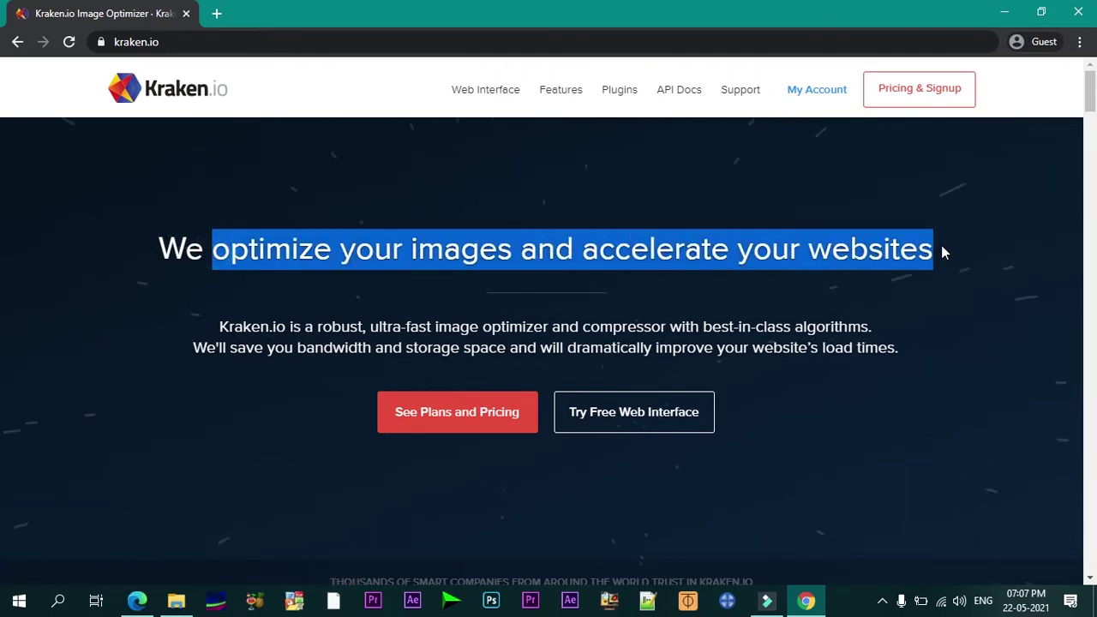
left_click(846, 287)
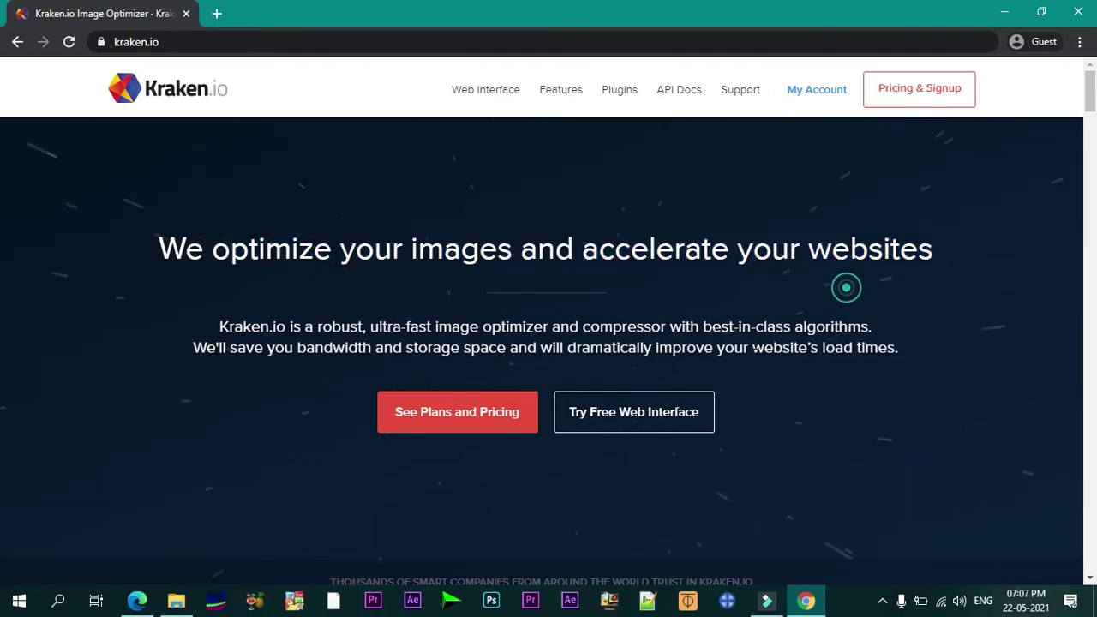
left_click(628, 423)
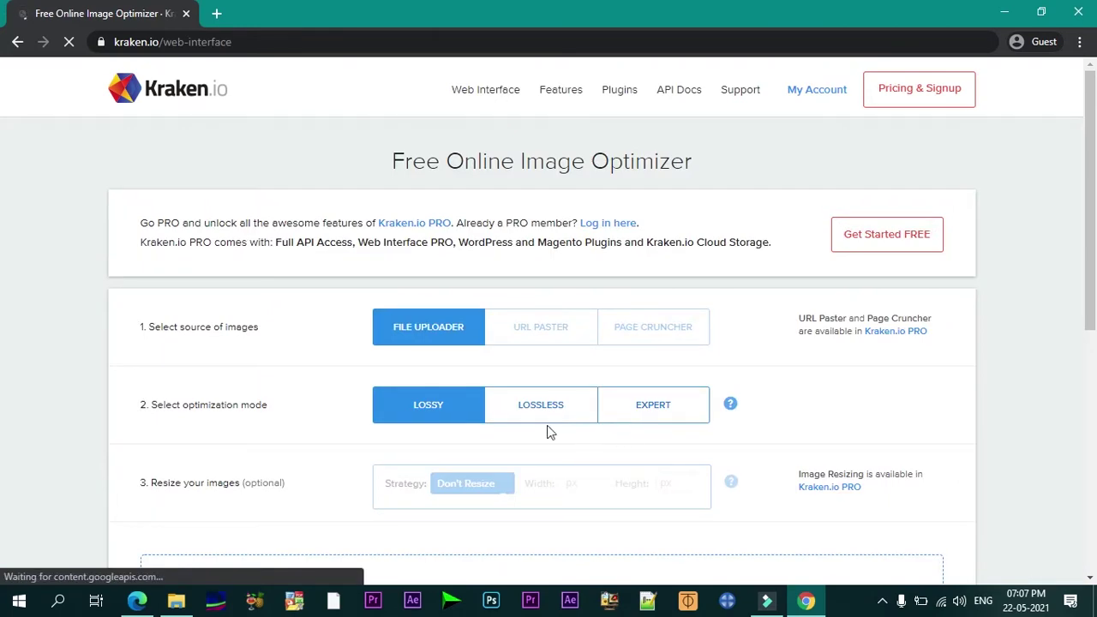
scroll(519, 326, "down", 2)
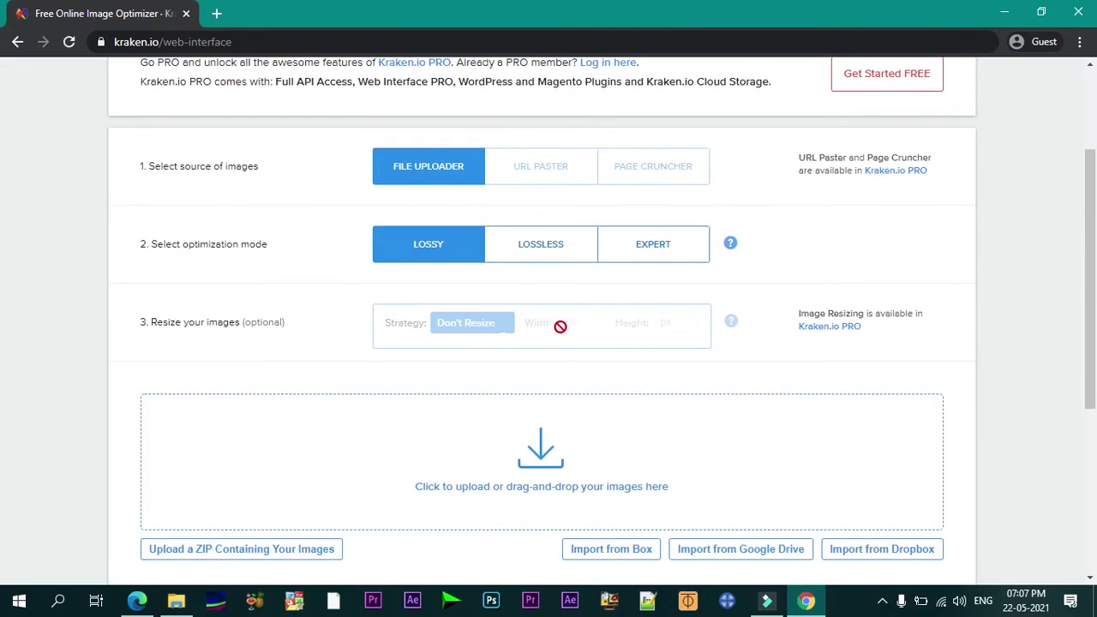
left_click(533, 257)
Step: Switch Kraken.io to Expert mode and set JPEG Quality 28 and PNG Quality 46
left_click(661, 251)
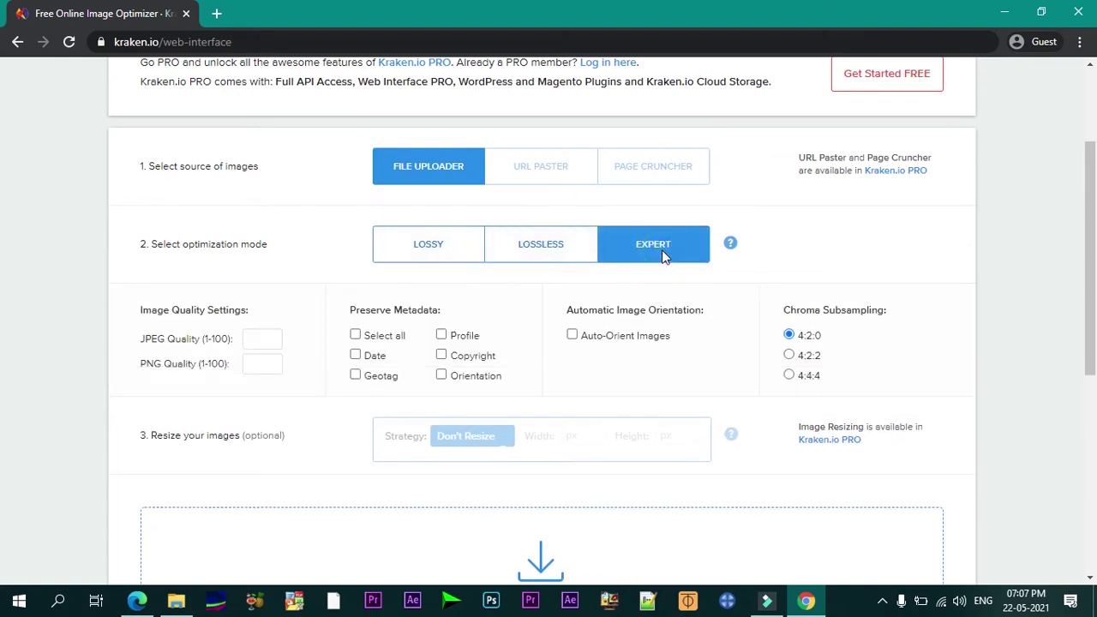
left_click(269, 340)
type("7")
left_click(273, 336)
left_click(273, 362)
type("10")
left_click(273, 361)
Step: Return Kraken.io to Lossless, then to Lossy optimization mode
left_click(536, 257)
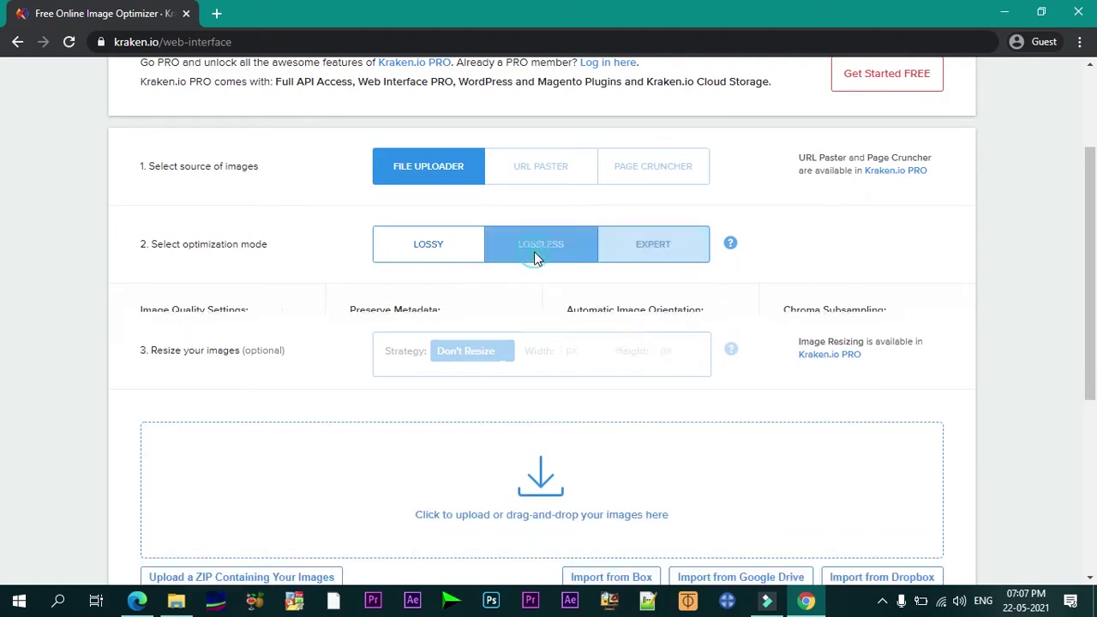
left_click(438, 256)
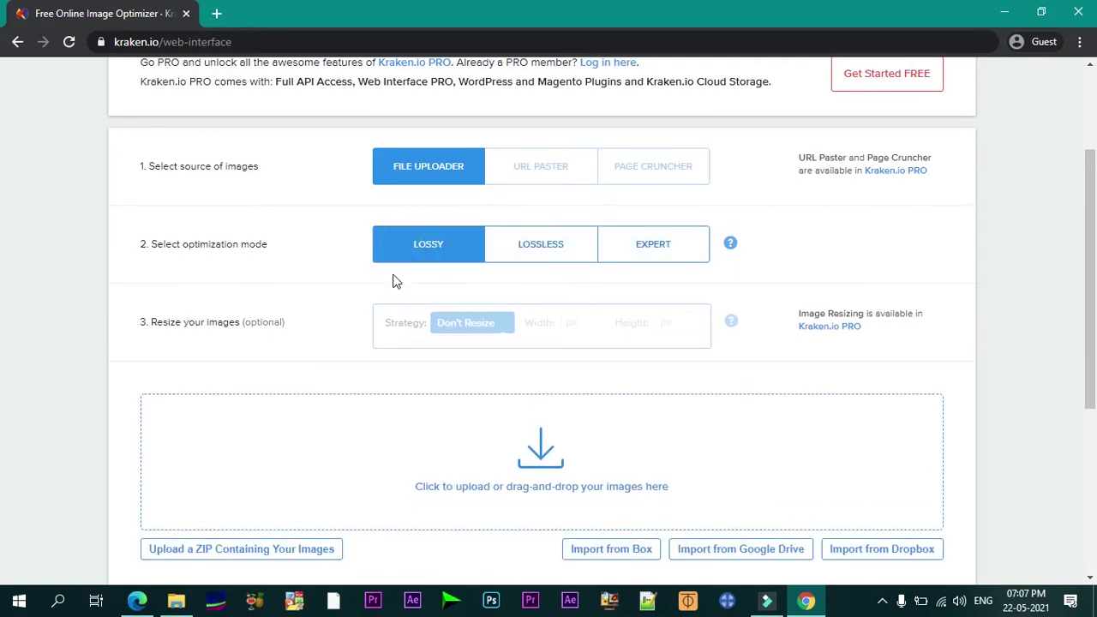
scroll(599, 466, "down", 1)
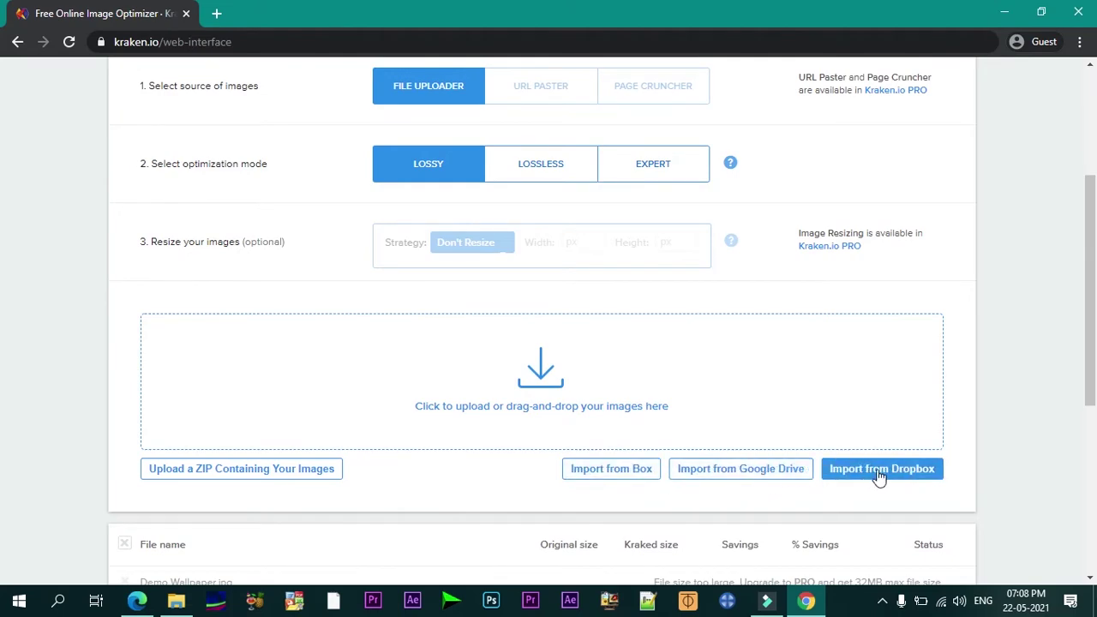
scroll(552, 476, "up", 1)
Step: Upload Demo Wallpaper.jpg to Kraken.io and see it rejected for exceeding the 1MB limit
left_click(537, 456)
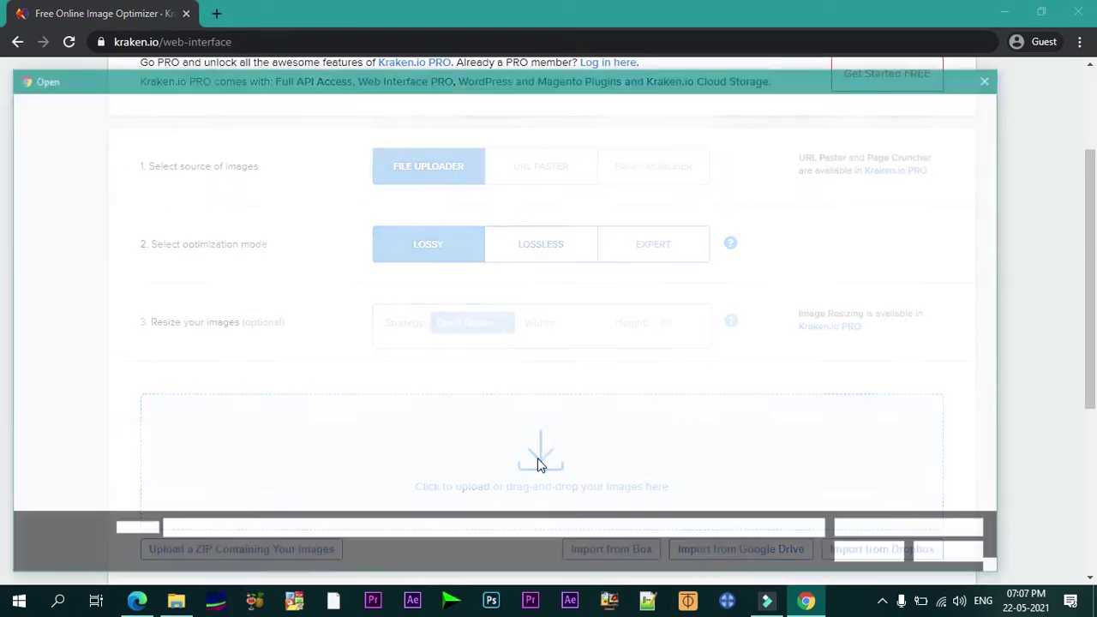
double_click(223, 283)
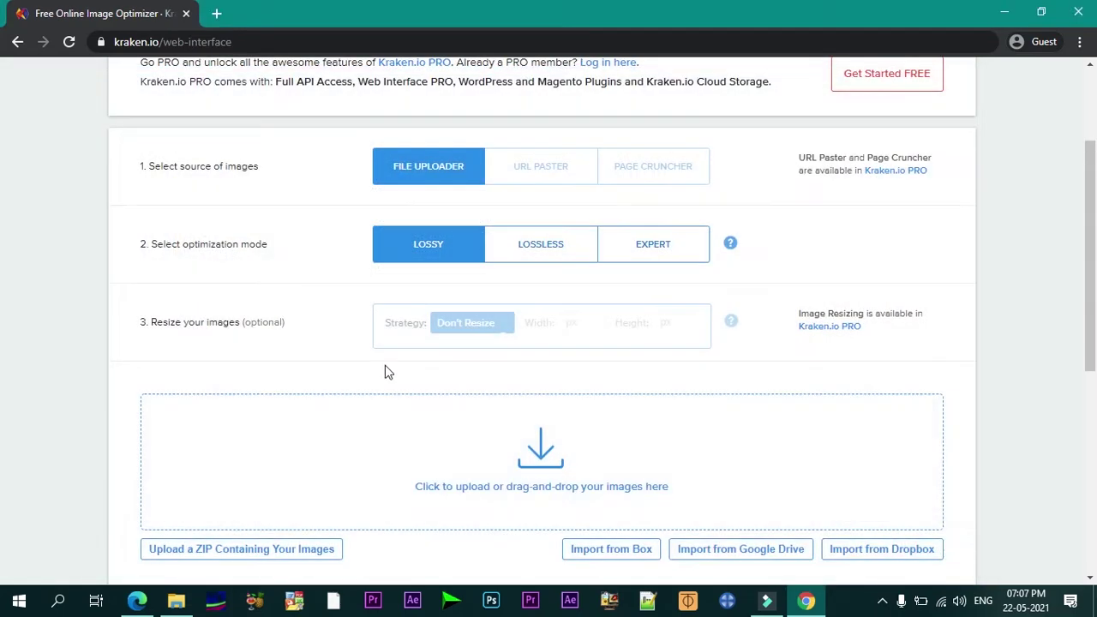
scroll(401, 374, "down", 4)
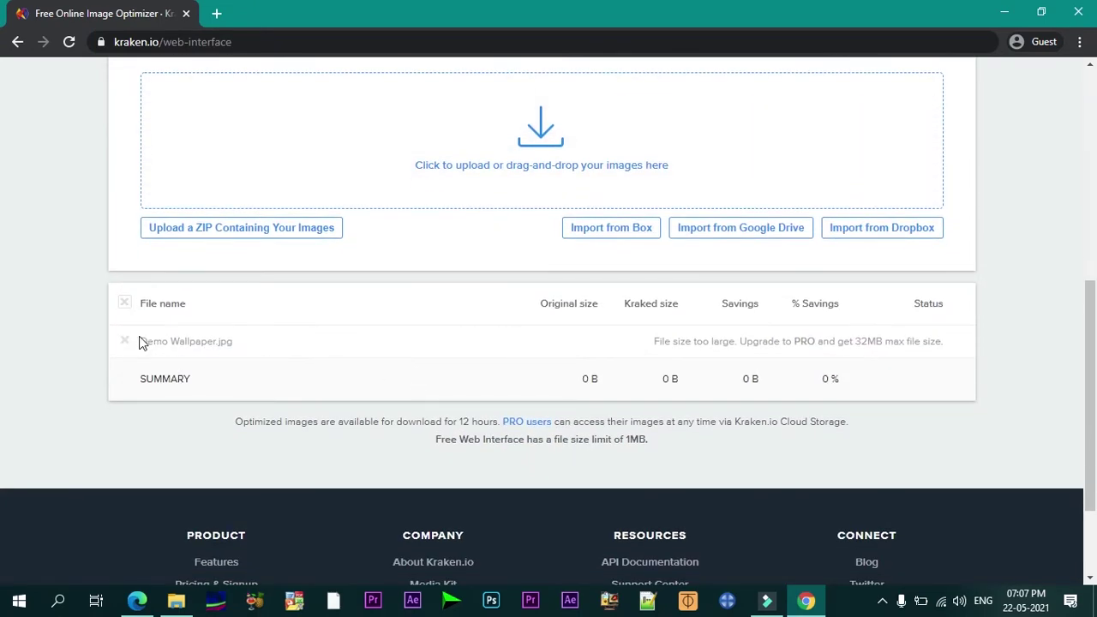
scroll(797, 240, "up", 5)
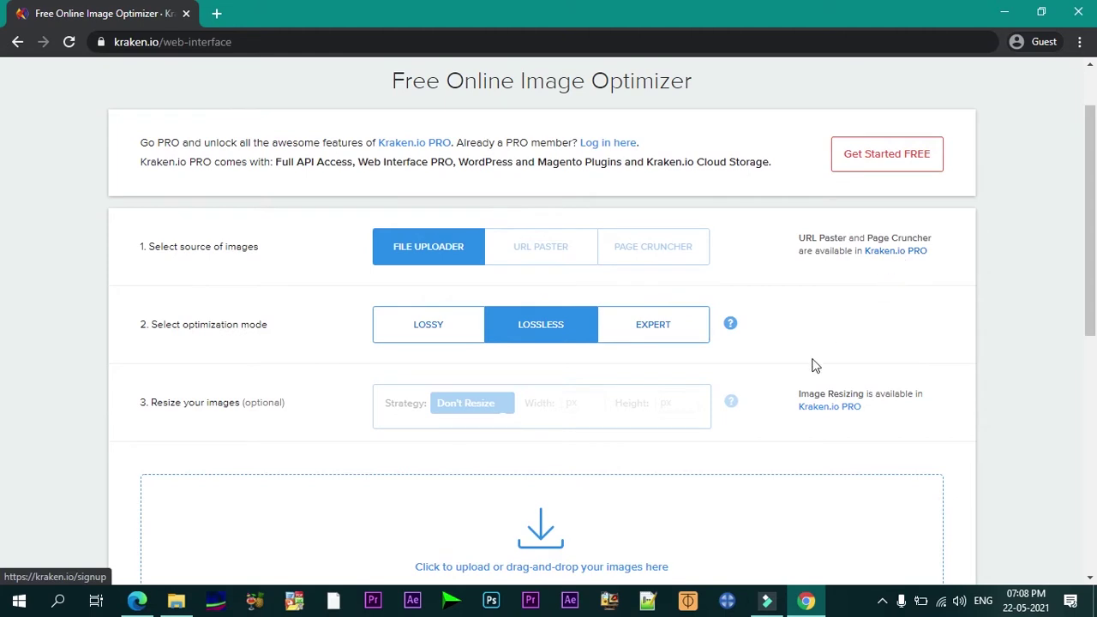
triple_click(799, 394)
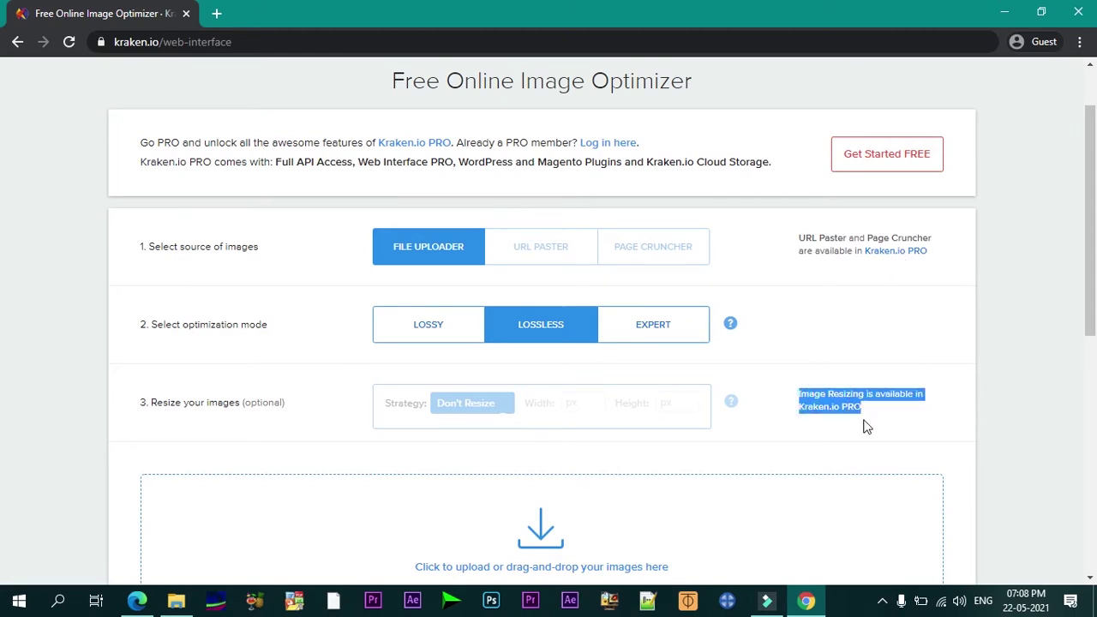
left_click(861, 430)
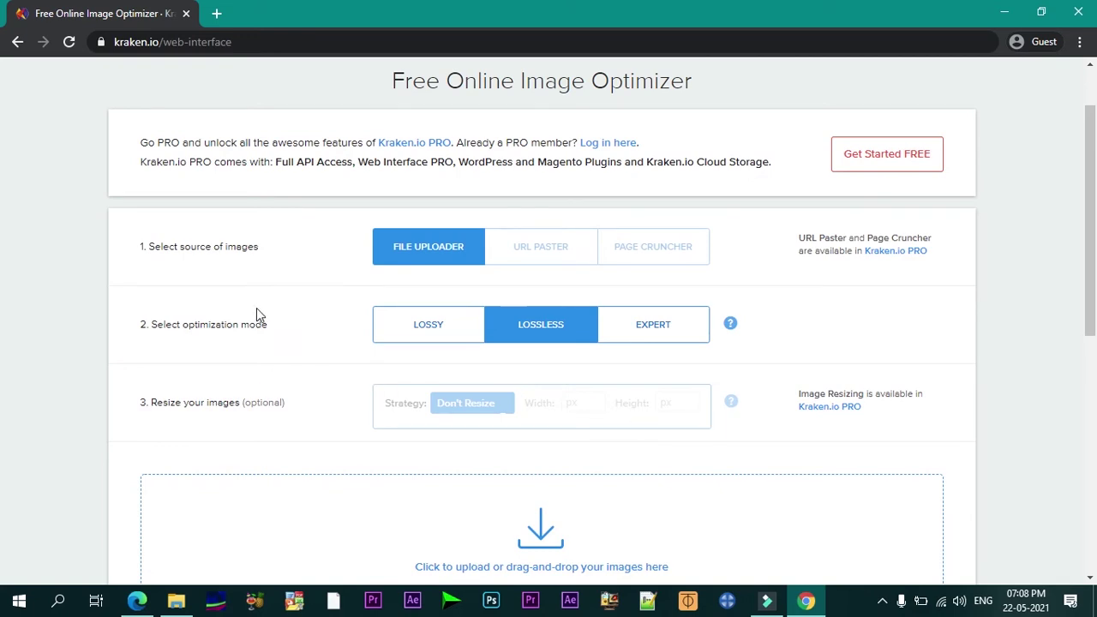
left_click_drag(139, 142, 452, 146)
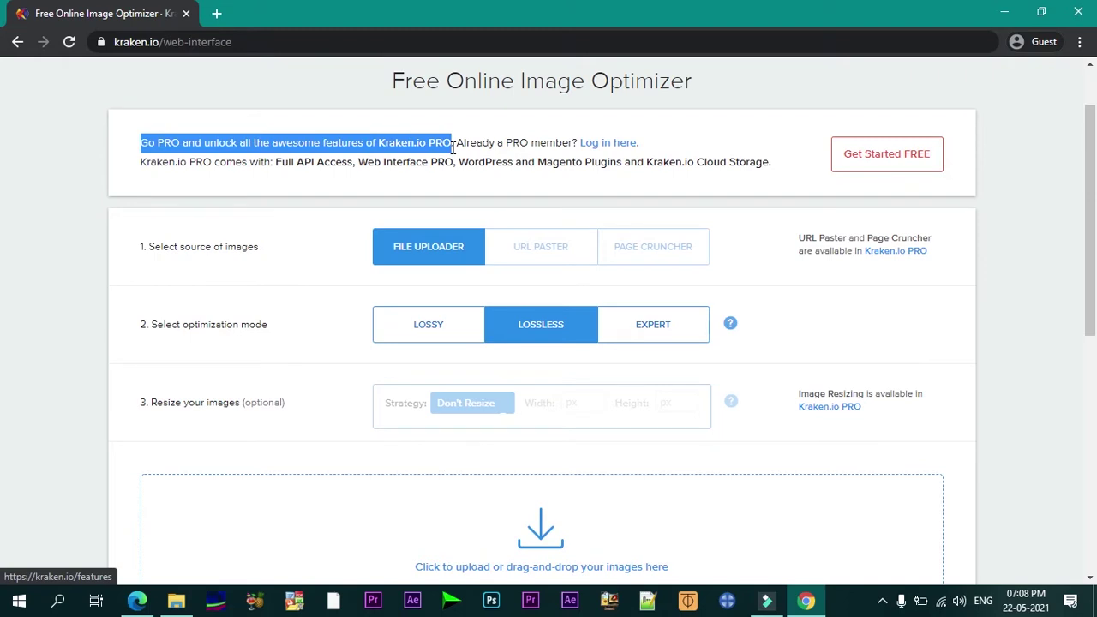
left_click(294, 170)
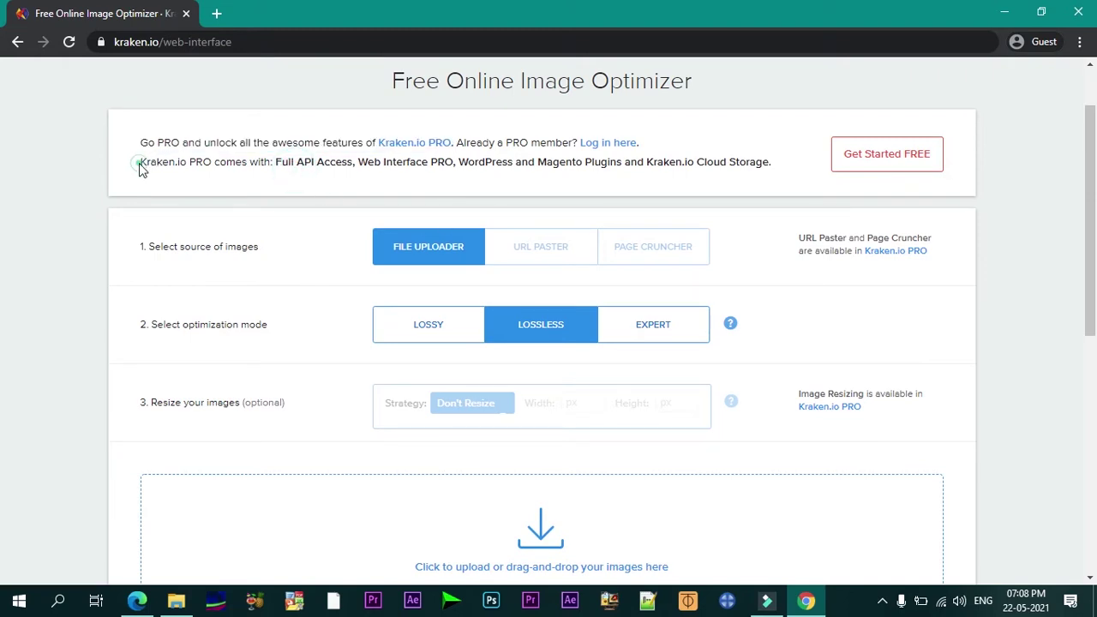
left_click_drag(141, 169, 781, 170)
Step: Open Compressor.io from the first Google result, browse its features, and choose Select files
left_click(775, 169)
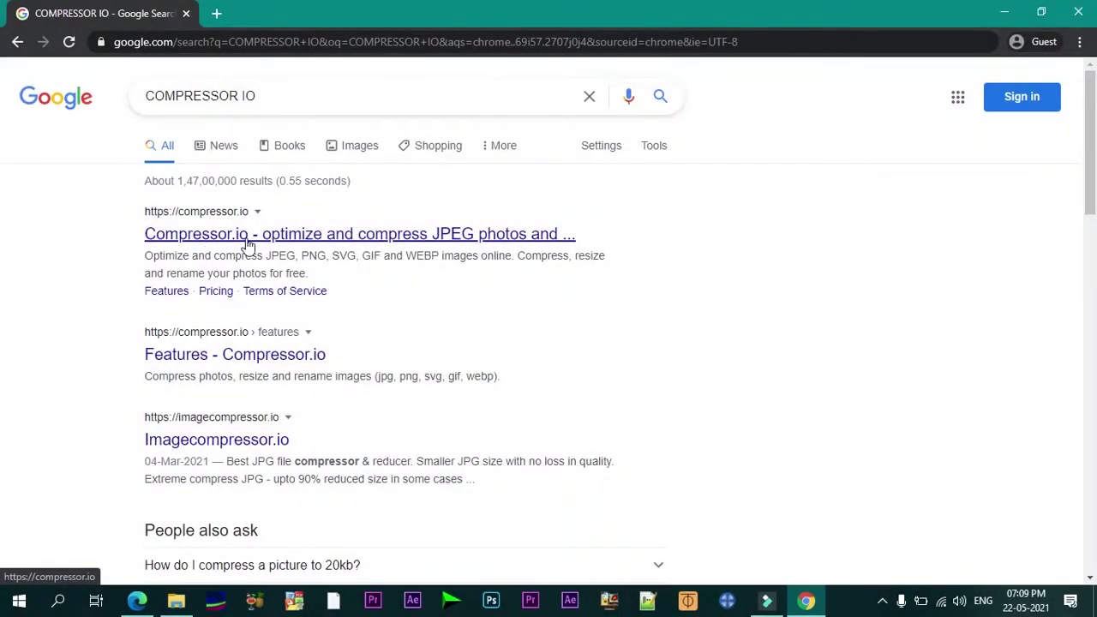
left_click(257, 244)
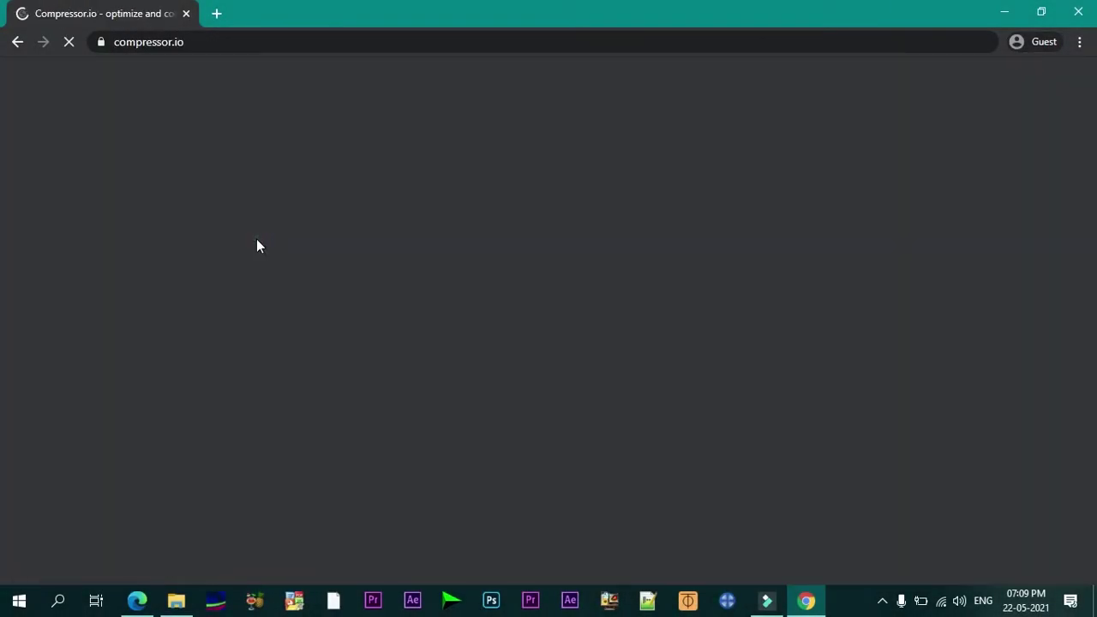
scroll(264, 246, "down", 12)
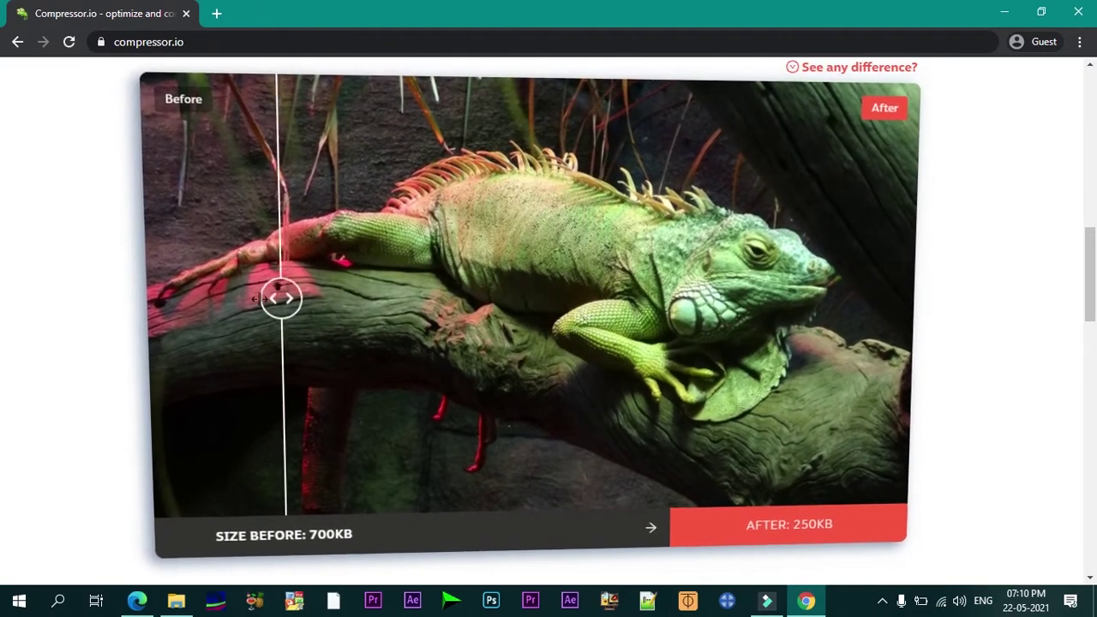
scroll(241, 312, "down", 6)
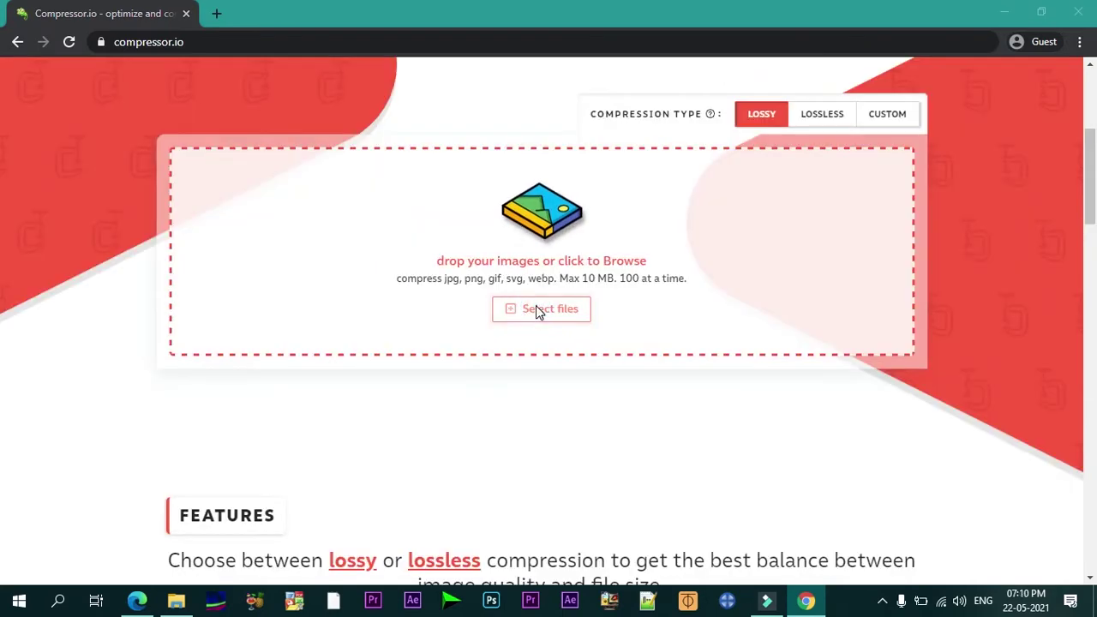
left_click(535, 308)
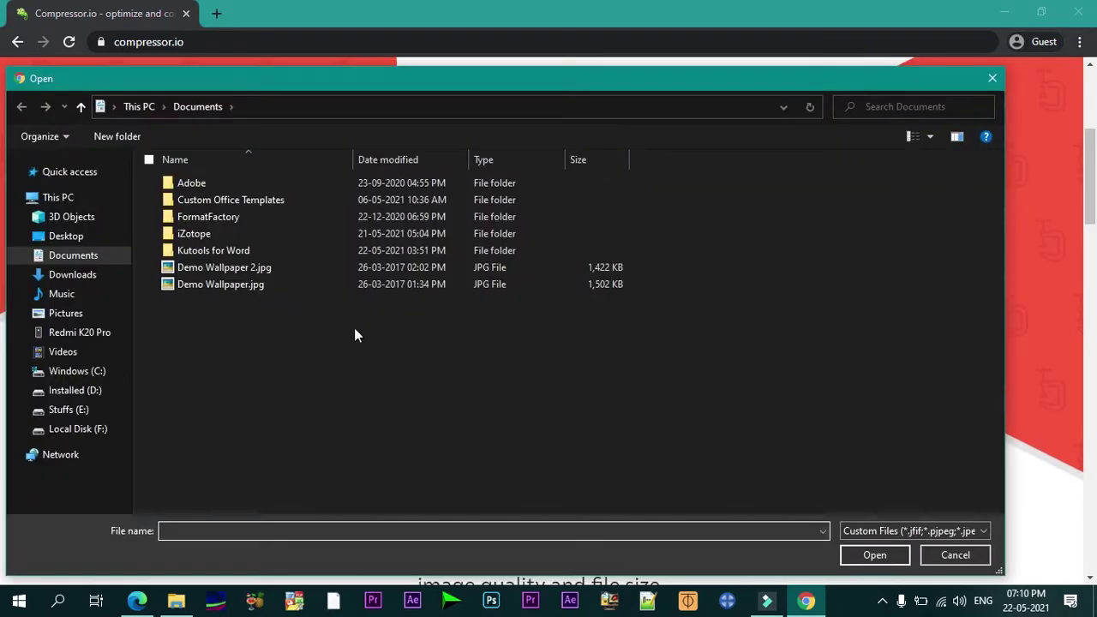
Step: Compress Demo Wallpaper.jpg, compare 1.47 MB with the 131KB result, then clear the list
double_click(223, 285)
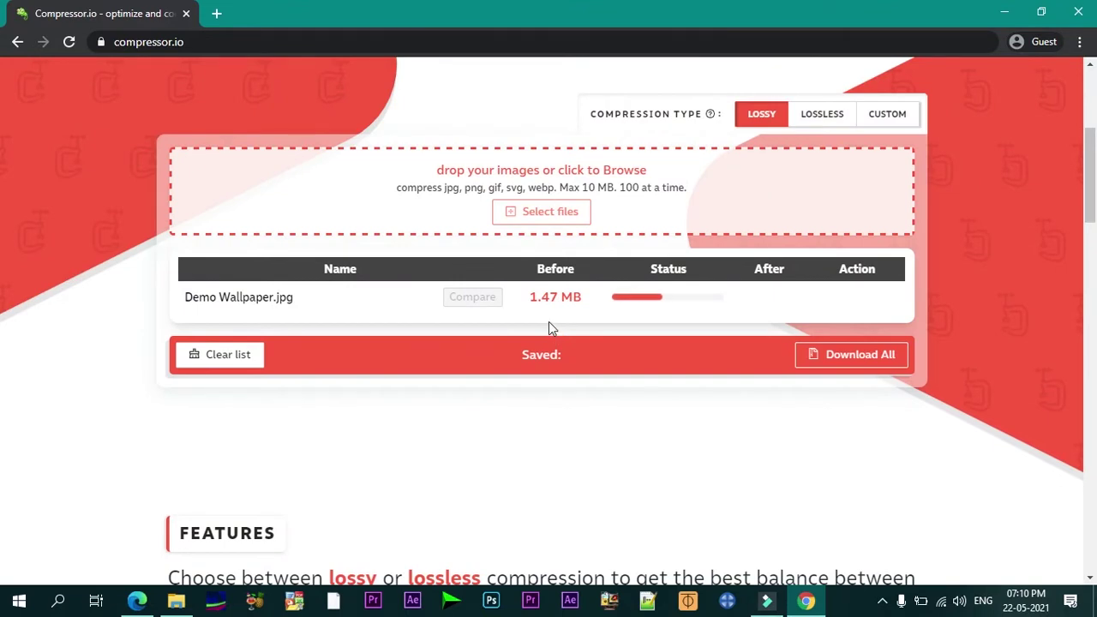
left_click_drag(531, 297, 579, 297)
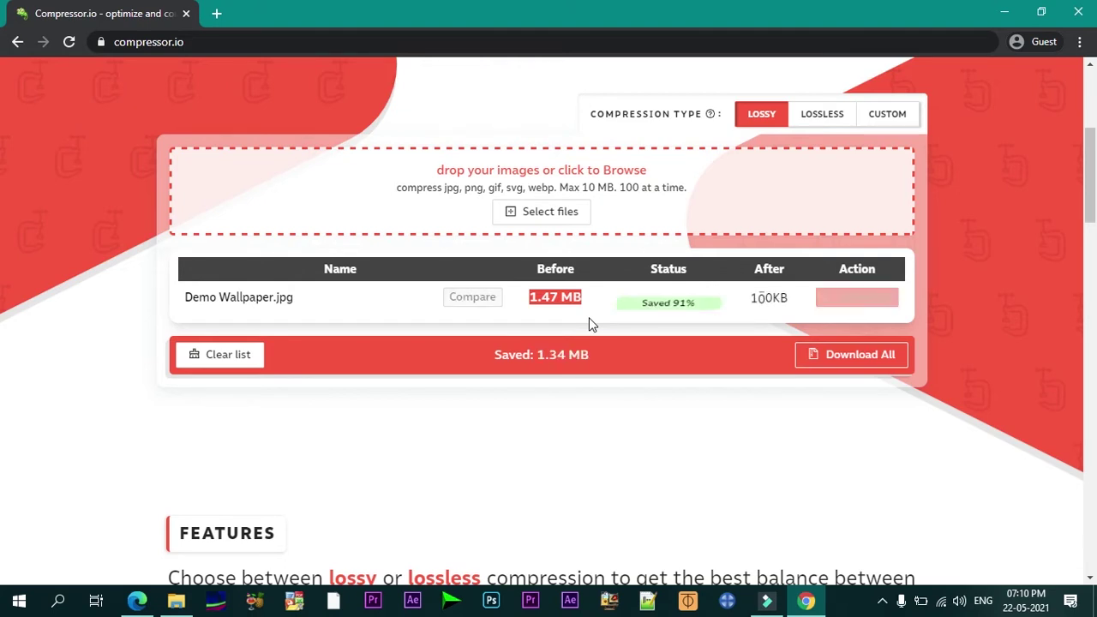
left_click(752, 297)
left_click_drag(752, 297, 788, 301)
left_click(745, 321)
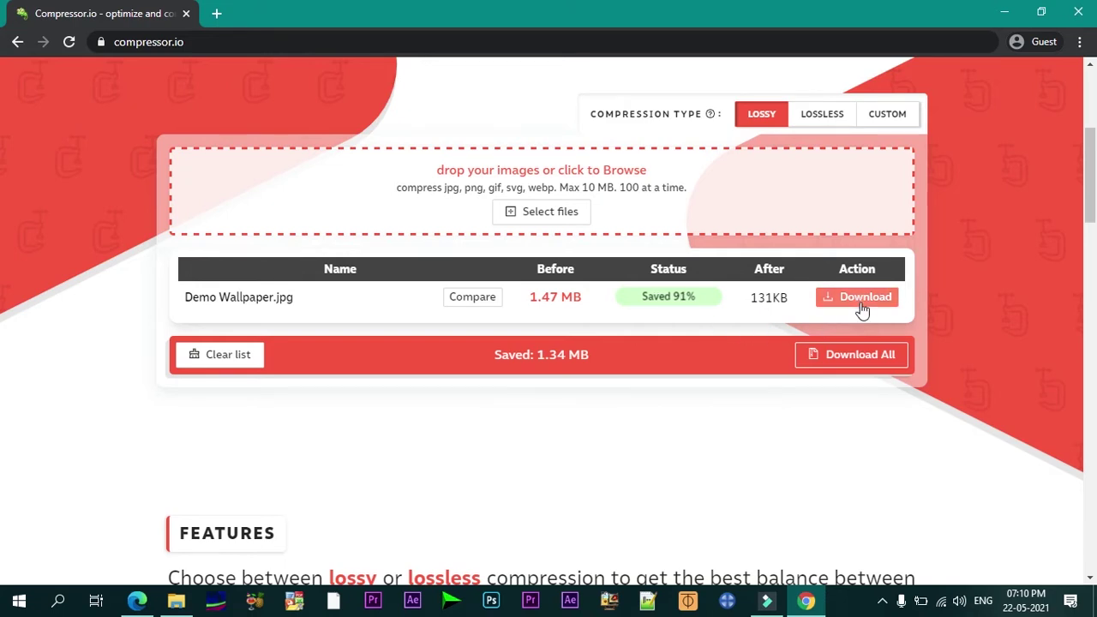
left_click(216, 356)
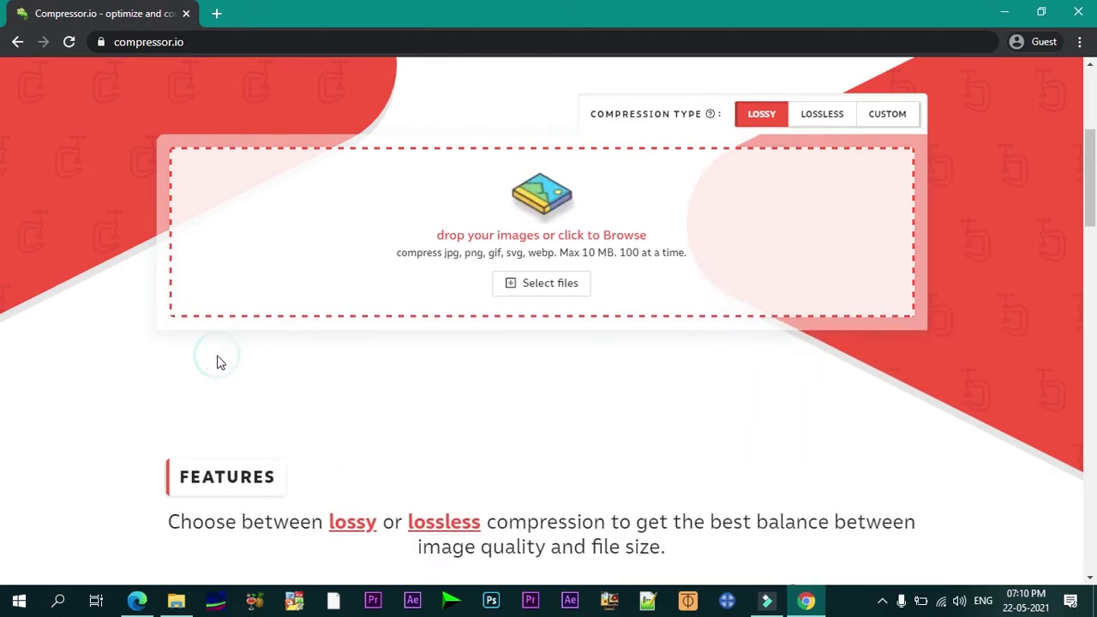
scroll(216, 360, "down", 1)
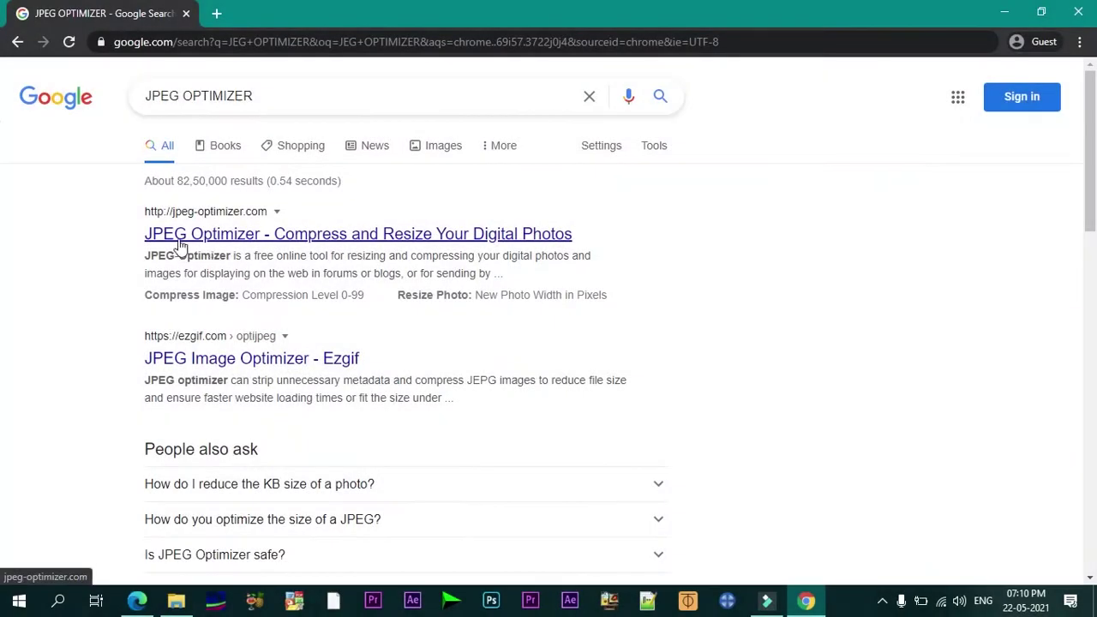
Step: Optimize Demo Wallpaper.jpg on JPEG Optimizer at compression level 95 and 400 px wide
left_click(197, 237)
left_click_drag(254, 172, 703, 175)
left_click(666, 198)
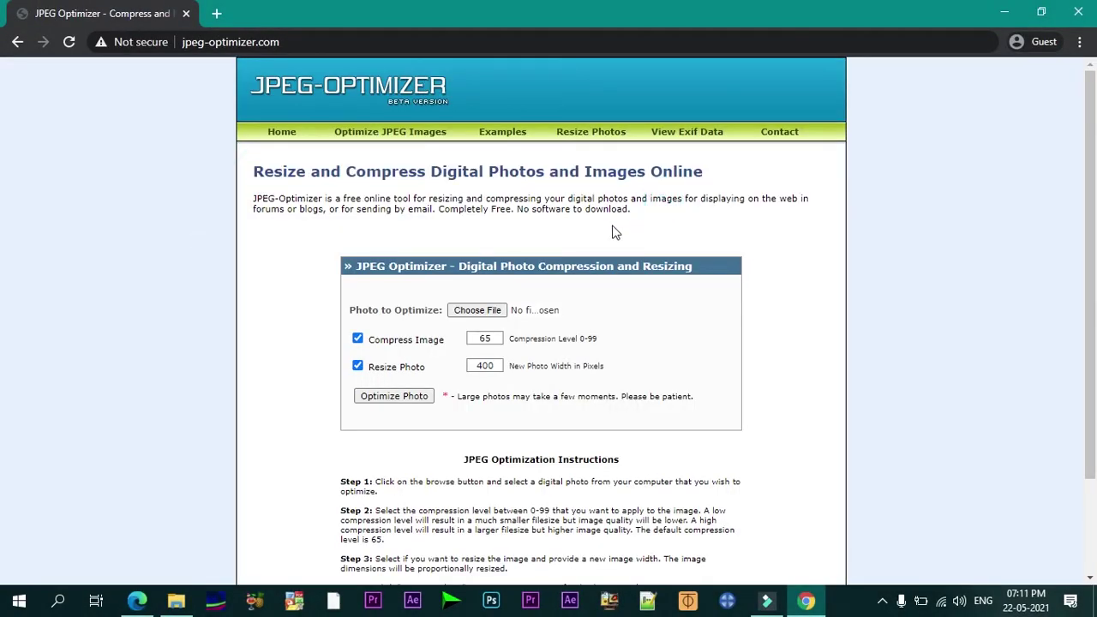
left_click(488, 310)
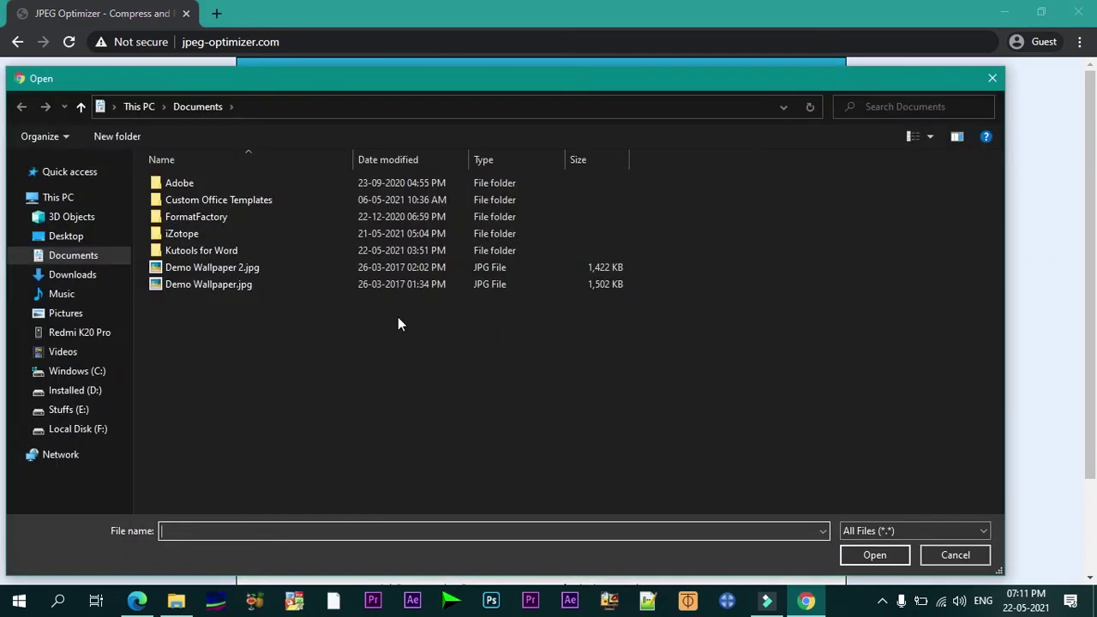
double_click(206, 285)
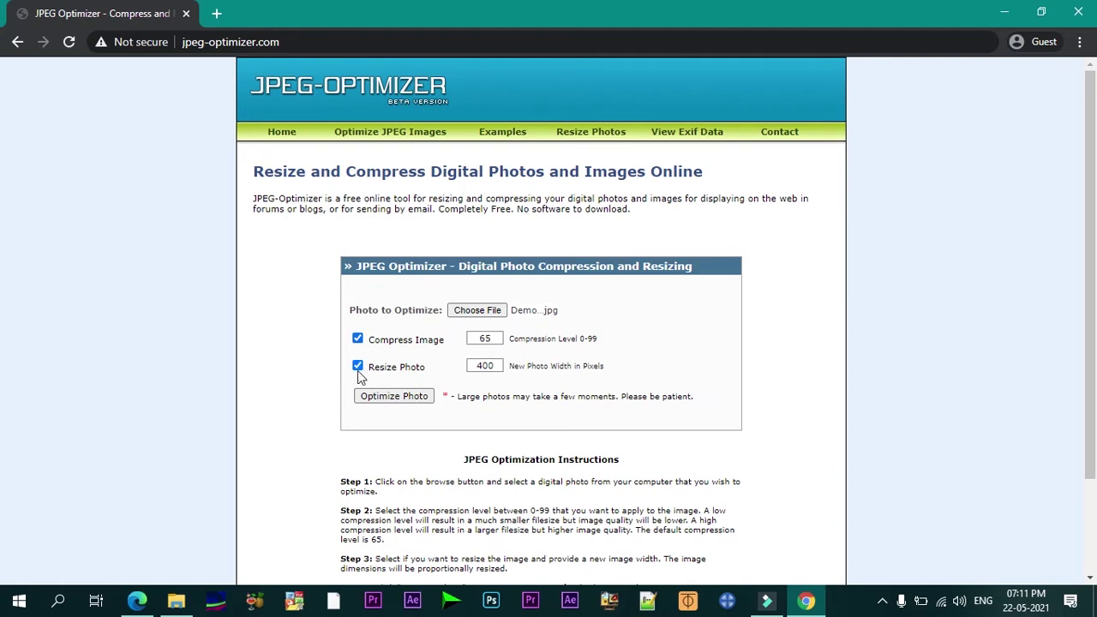
double_click(487, 339)
left_click(392, 403)
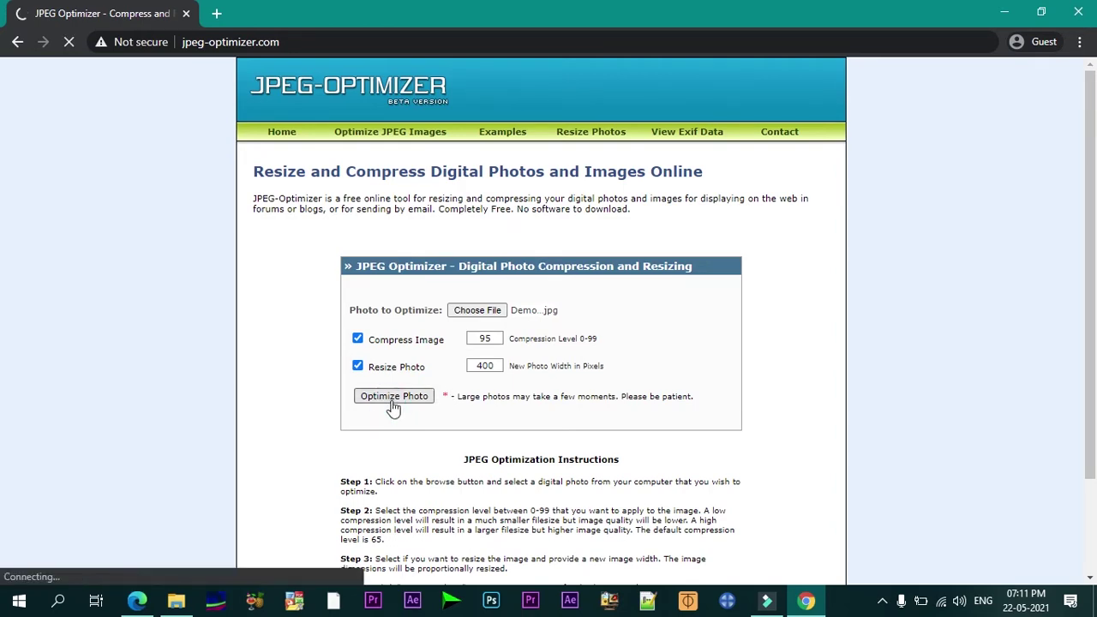
Step: Review the 97.5% saving and the example's 70.0 kb to 9.1 kb (86.6%) result
scroll(448, 455, "down", 2)
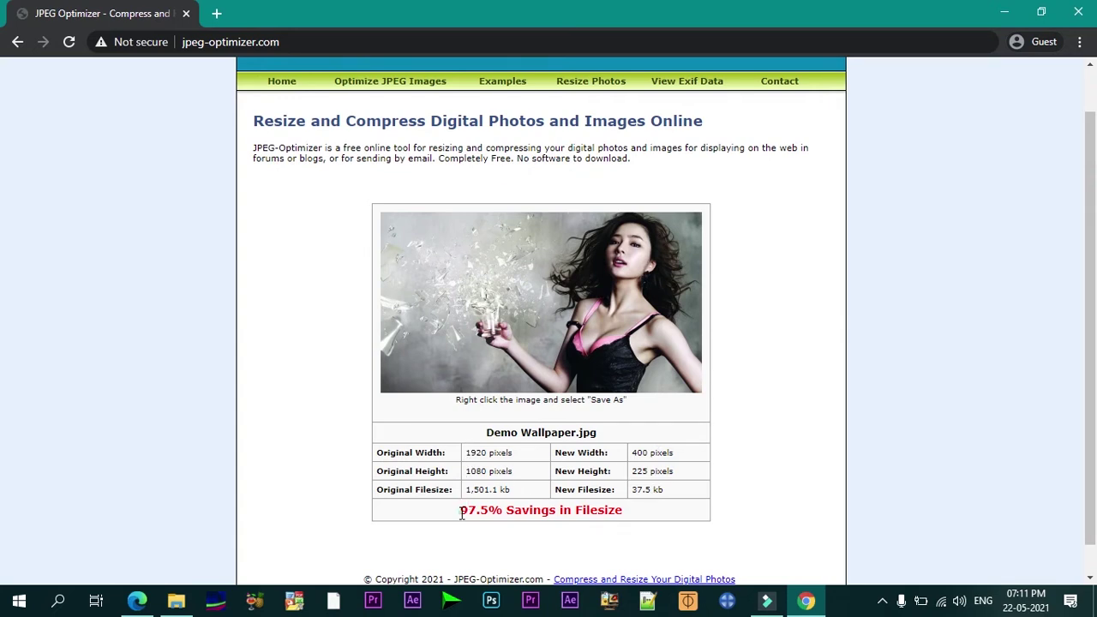
left_click_drag(461, 512, 595, 512)
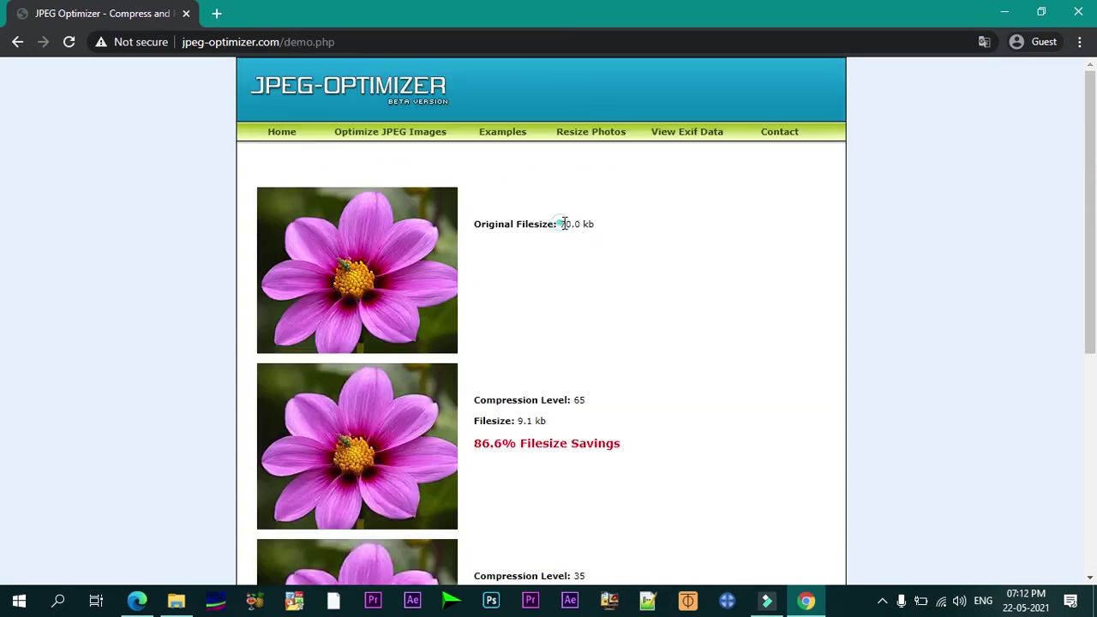
left_click_drag(559, 222, 605, 281)
left_click(605, 284)
left_click_drag(515, 420, 548, 428)
left_click(528, 470)
left_click_drag(475, 444, 634, 453)
scroll(630, 455, "down", 5)
left_click(621, 441)
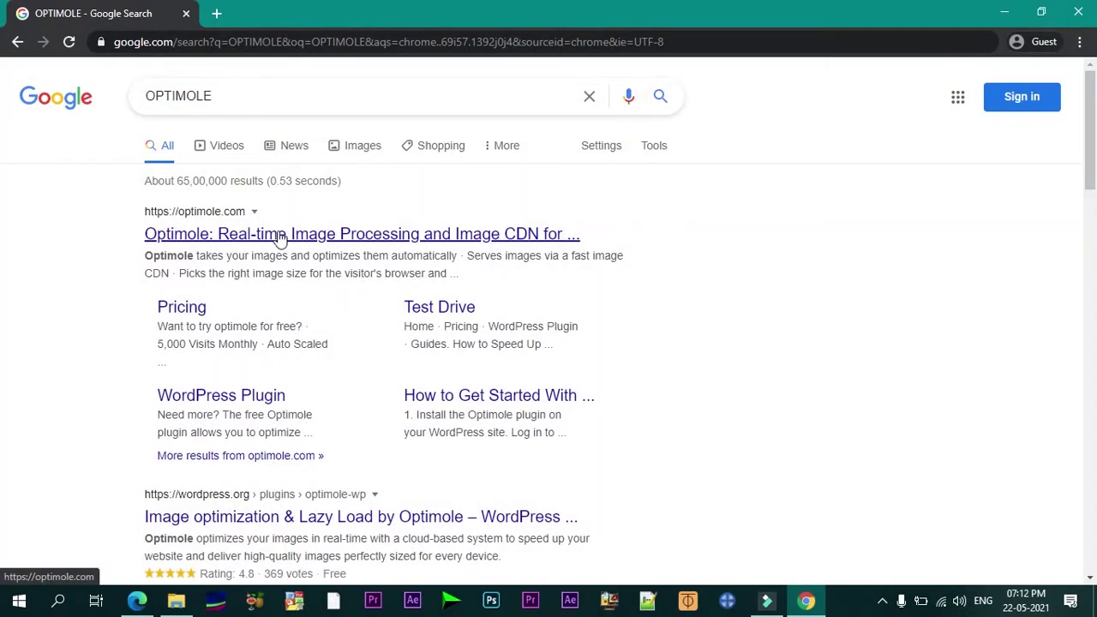
Step: In Optimole's demo, widen the sample image to 809 px, change its height, and set Resize to Fit
left_click(280, 234)
scroll(426, 343, "down", 4)
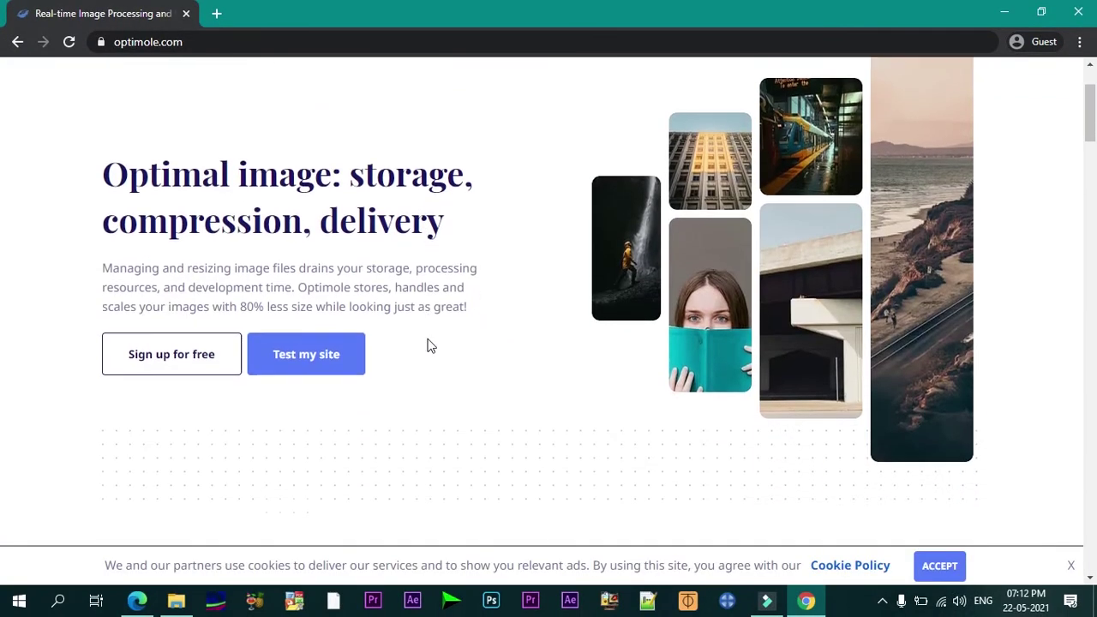
scroll(428, 339, "down", 3)
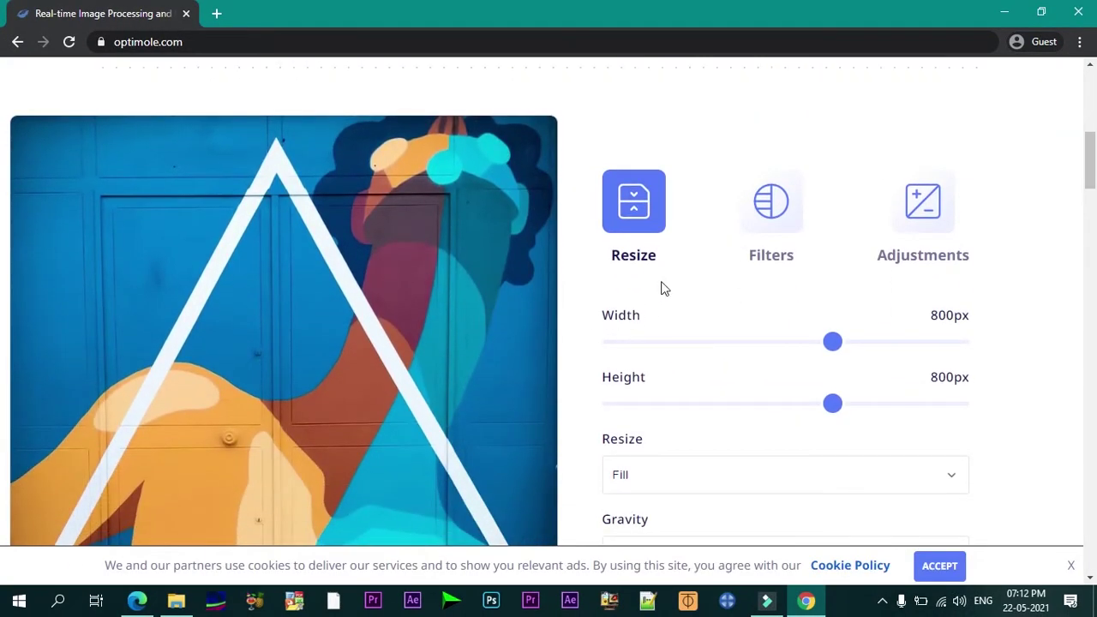
scroll(911, 327, "down", 1)
mouse_move(832, 262)
left_mouse_down()
mouse_move(840, 273)
mouse_move(836, 264)
left_mouse_up()
left_click_drag(832, 323, 916, 327)
scroll(771, 239, "down", 3)
left_click(660, 151)
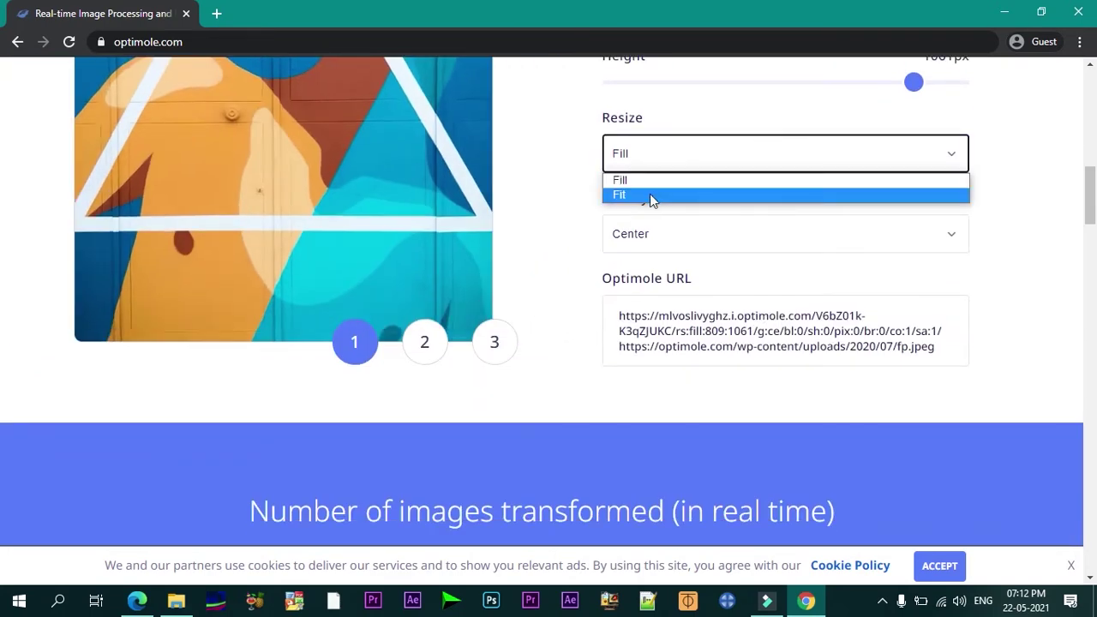
left_click(657, 194)
left_click(666, 232)
left_click(651, 318)
Step: Browse Optimole's features: lossless & lossy optimization, Image CDN, weak connections, lazy loading
scroll(600, 360, "down", 6)
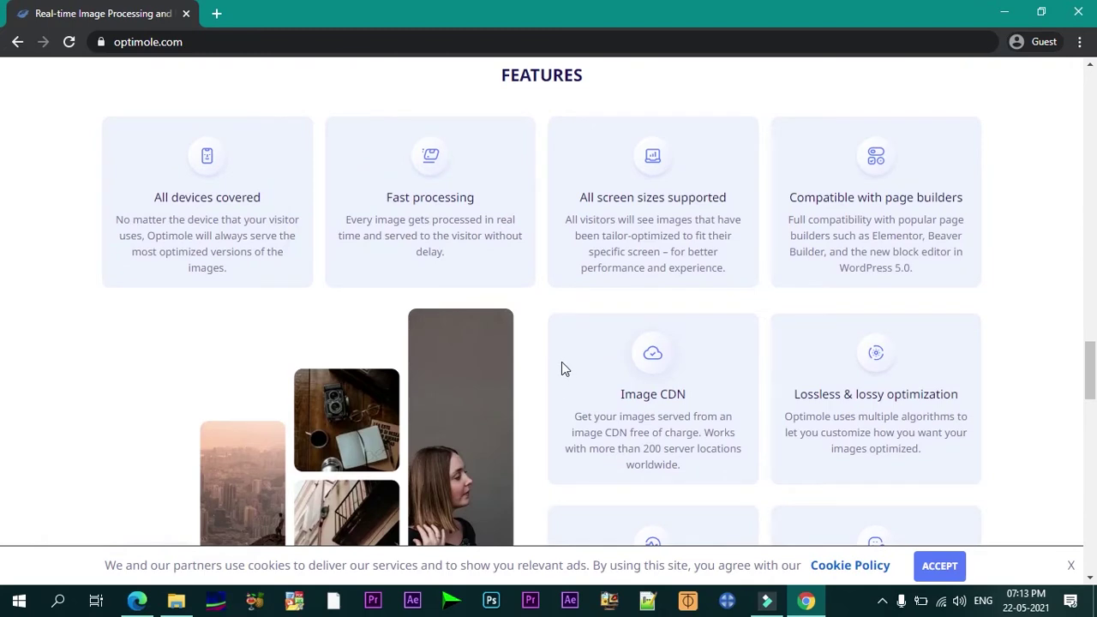
scroll(564, 367, "down", 3)
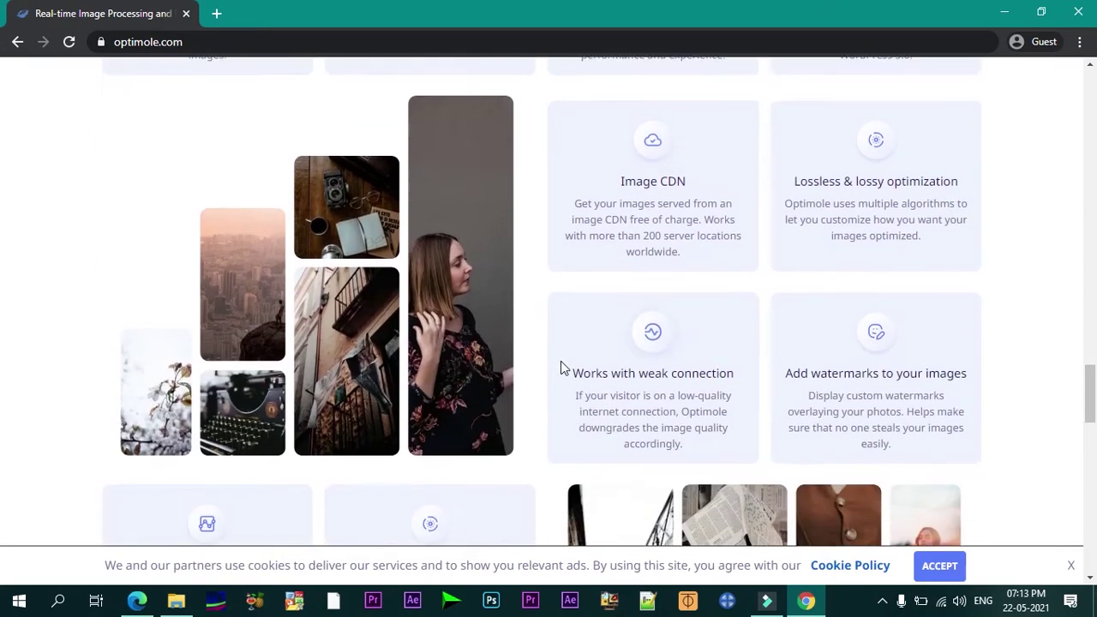
left_click_drag(811, 153, 967, 162)
left_click(959, 162)
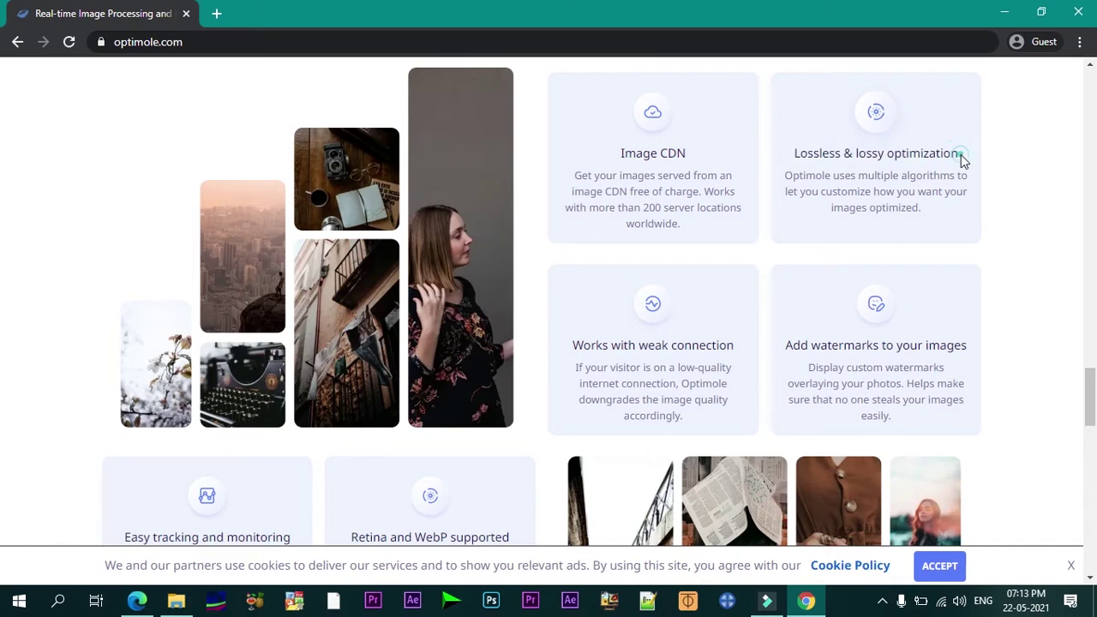
left_click_drag(621, 153, 688, 154)
left_click(699, 346)
left_click_drag(570, 346, 733, 343)
left_click(733, 341)
scroll(767, 389, "down", 3)
scroll(484, 392, "down", 3)
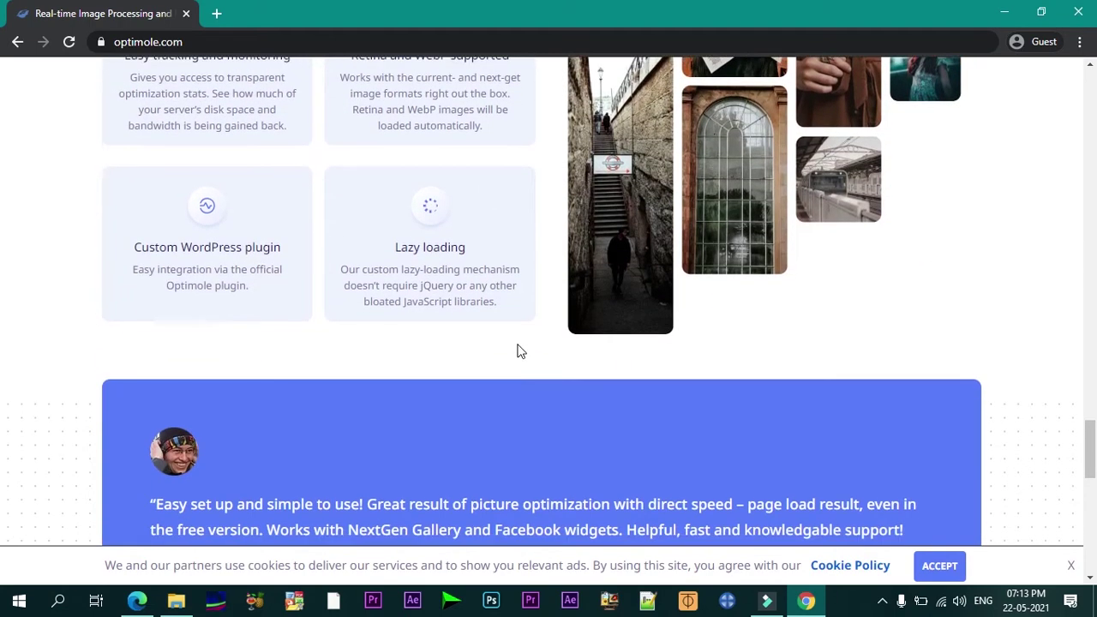
left_click_drag(397, 246, 420, 247)
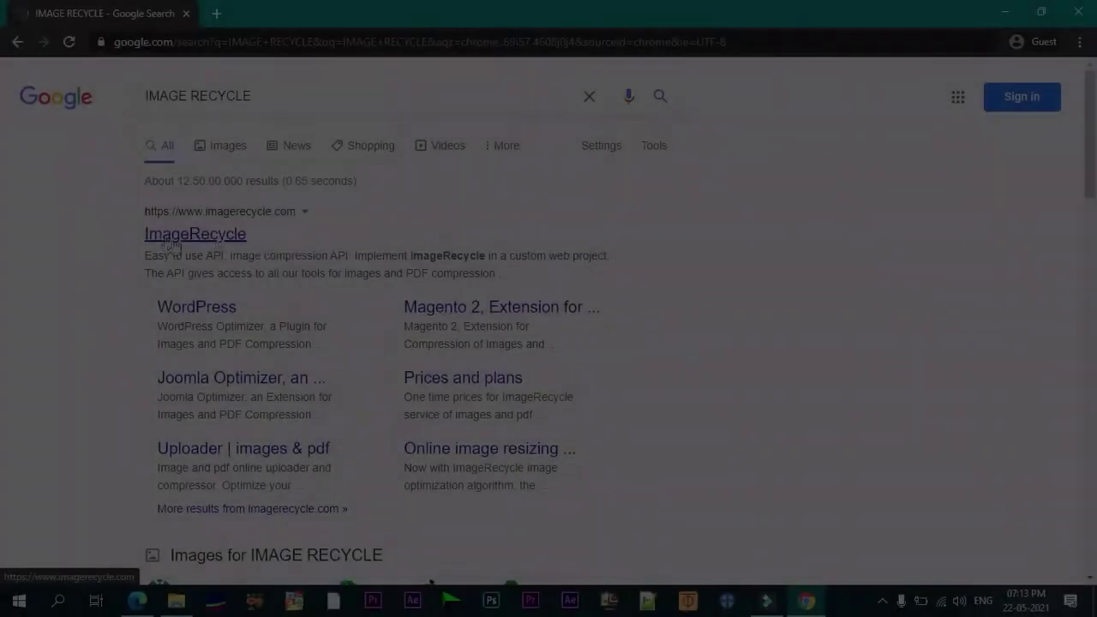
Step: Open ImageRecycle and upload Demo Wallpaper 2.jpg for optimization
left_click(204, 243)
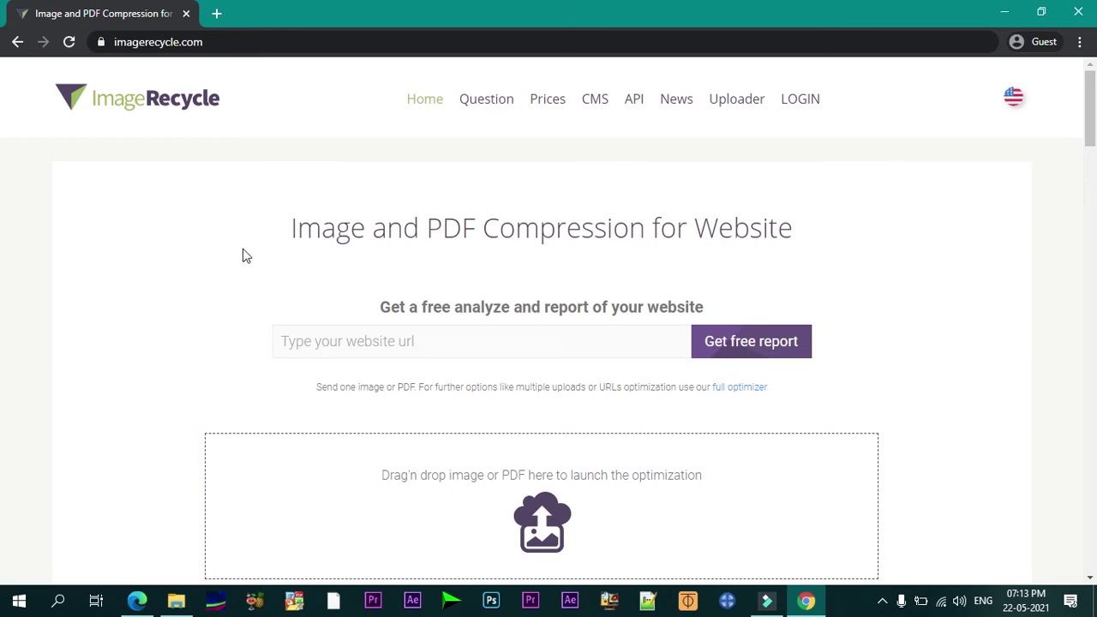
scroll(454, 331, "down", 3)
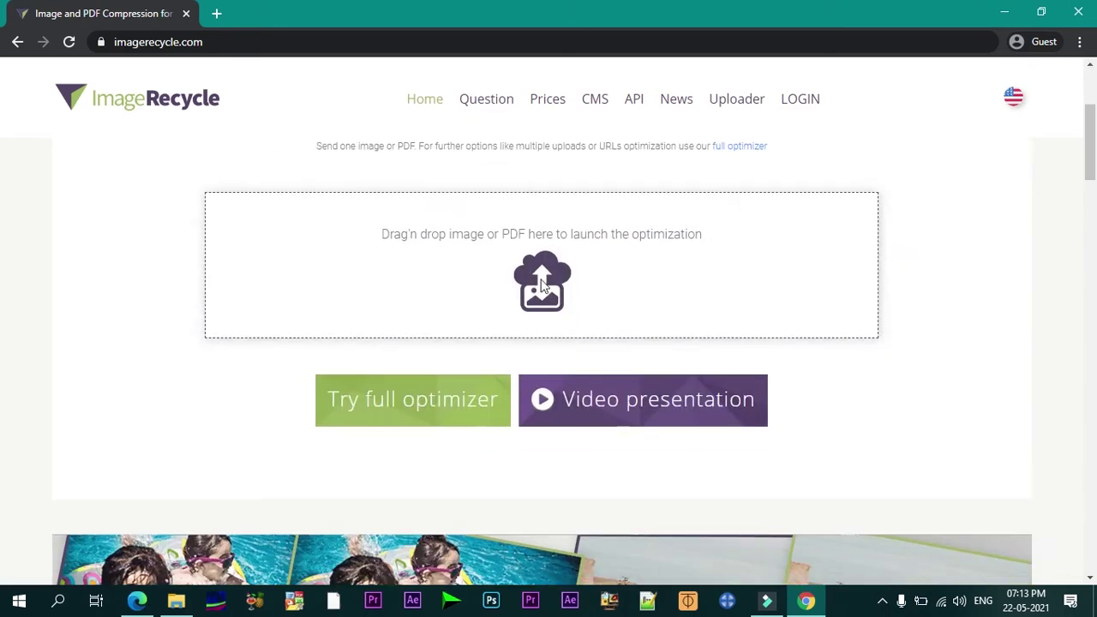
left_click(483, 257)
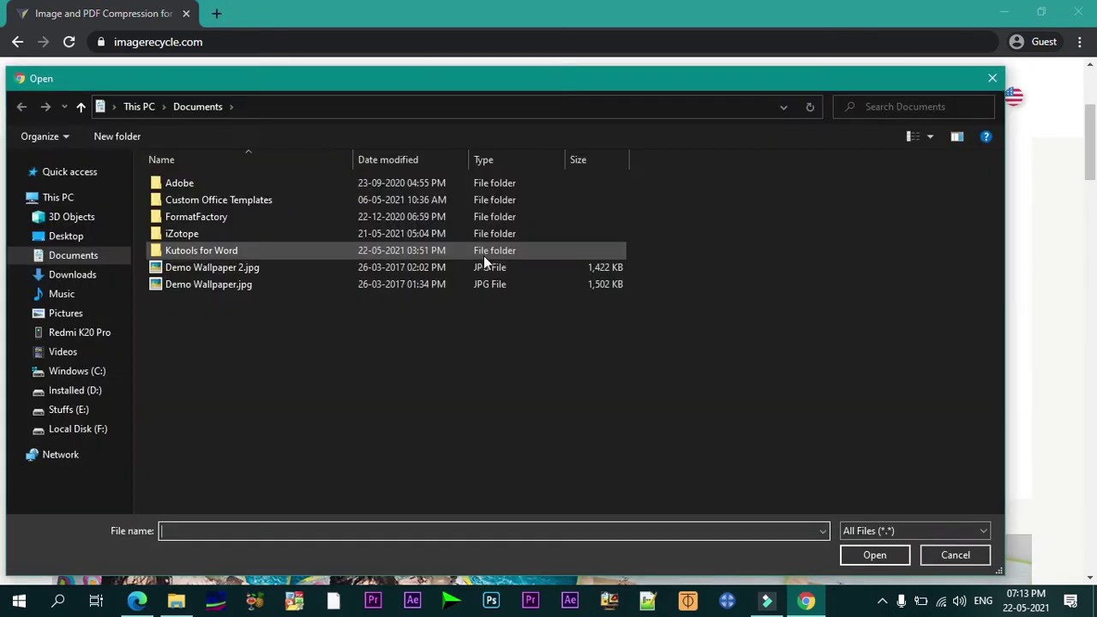
left_click(209, 287)
double_click(211, 272)
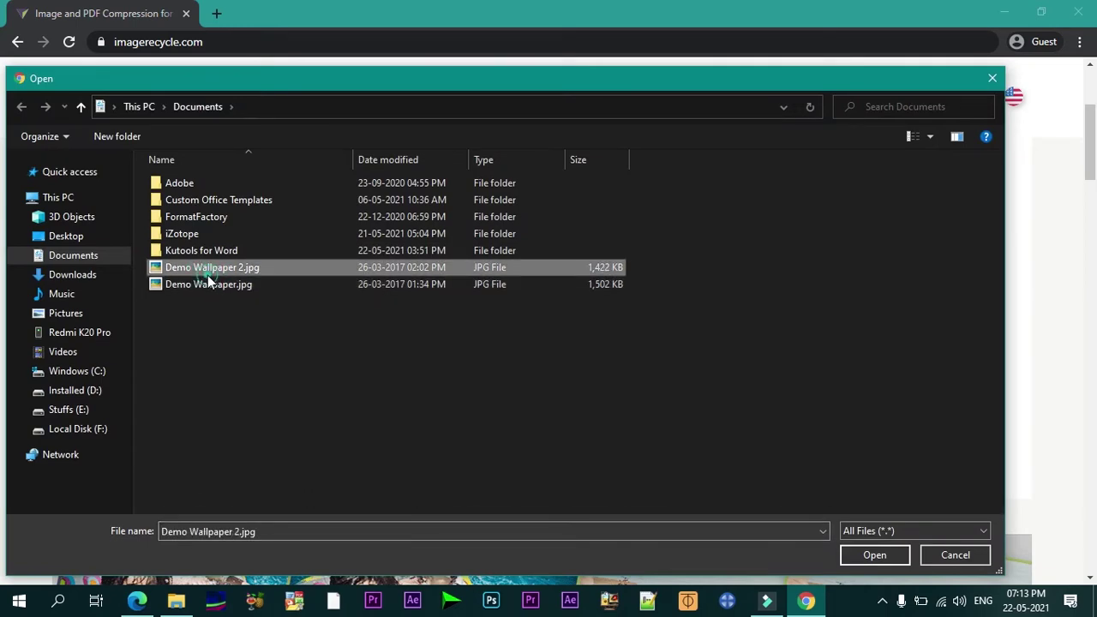
scroll(464, 326, "up", 1)
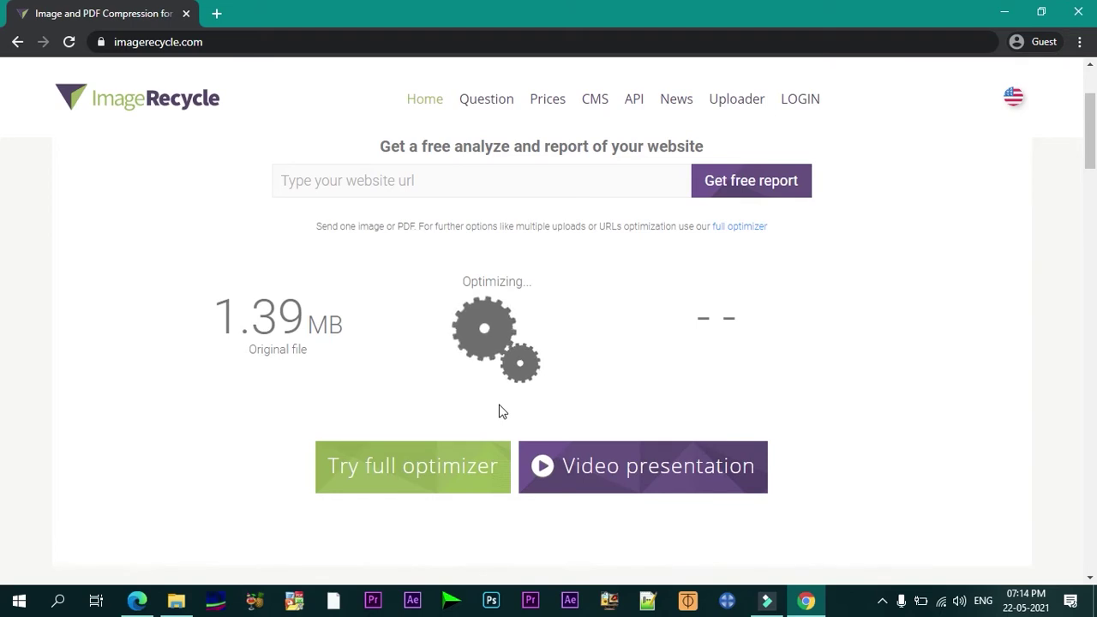
Step: Compare the 1.39 MB original with the 383.07 KB optimized size, then select the website field
left_click_drag(216, 312, 428, 338)
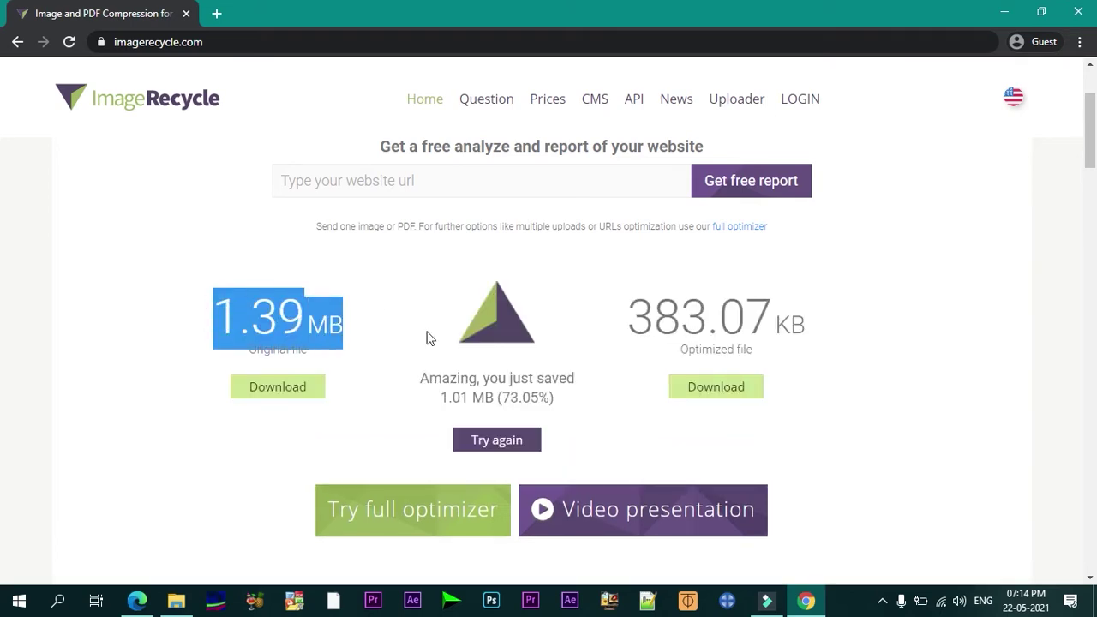
left_click_drag(634, 319, 815, 321)
left_click(815, 320)
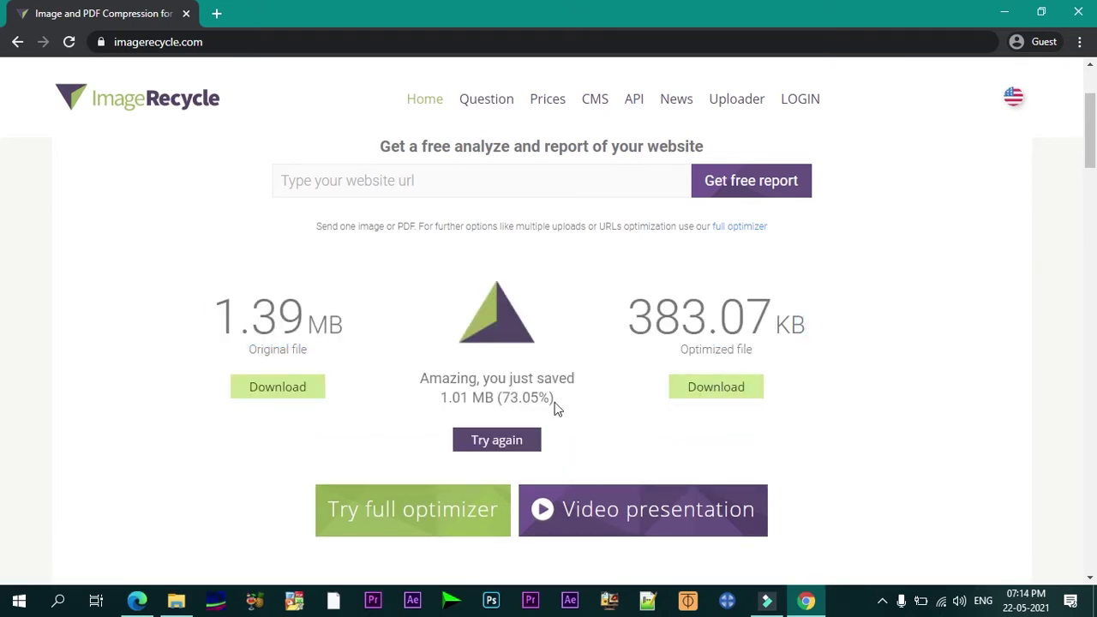
scroll(514, 377, "up", 2)
left_click(484, 343)
type("www")
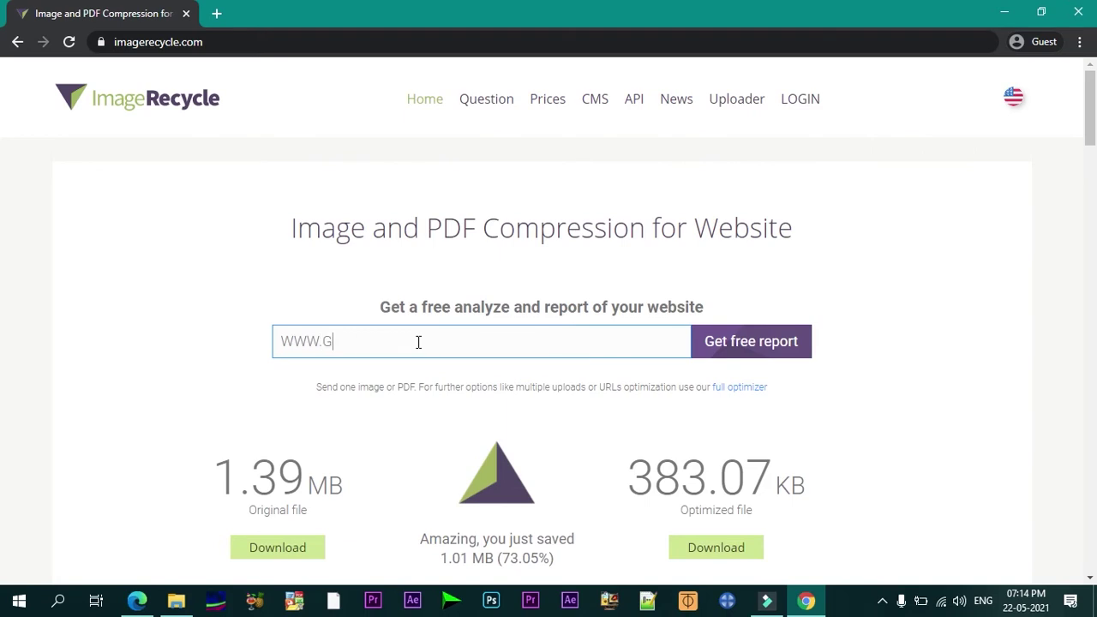
type(".google.com")
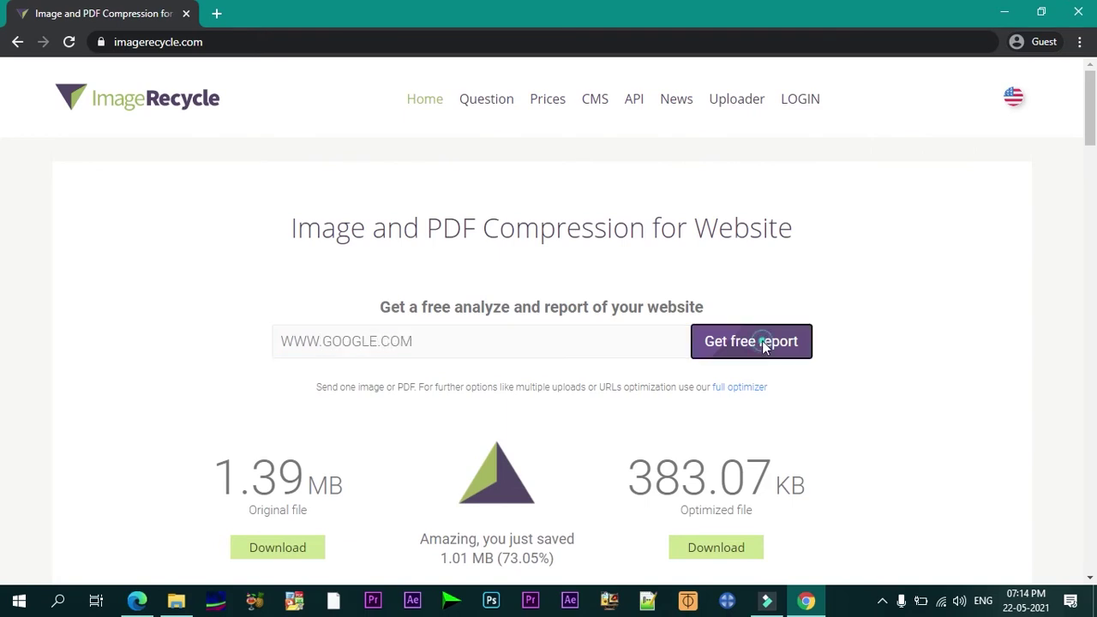
left_click(762, 342)
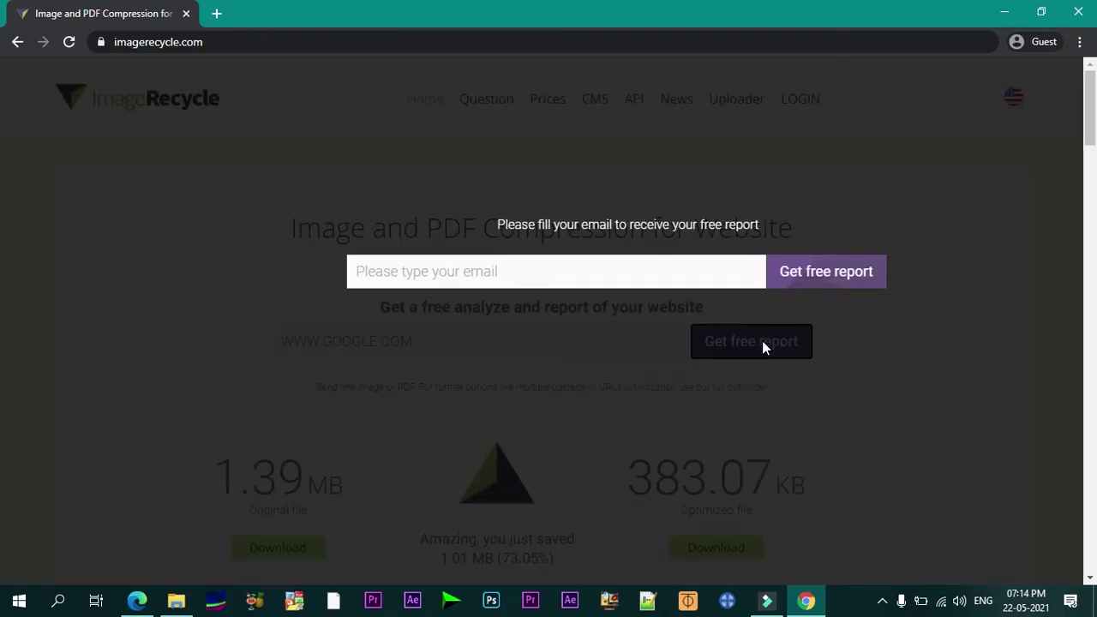
left_click(407, 274)
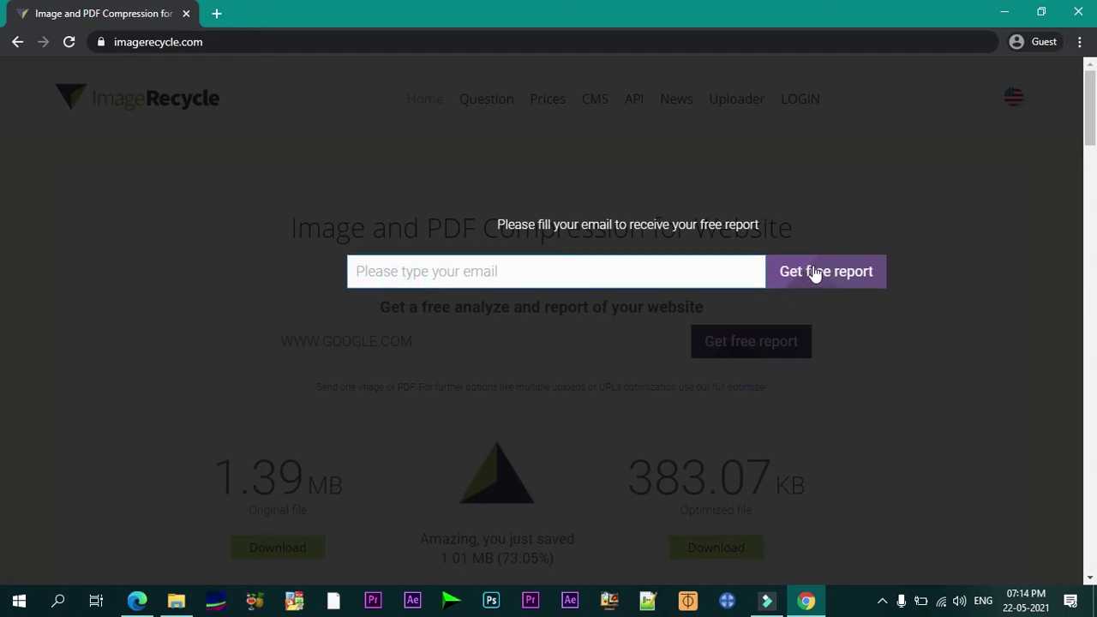
left_click(863, 394)
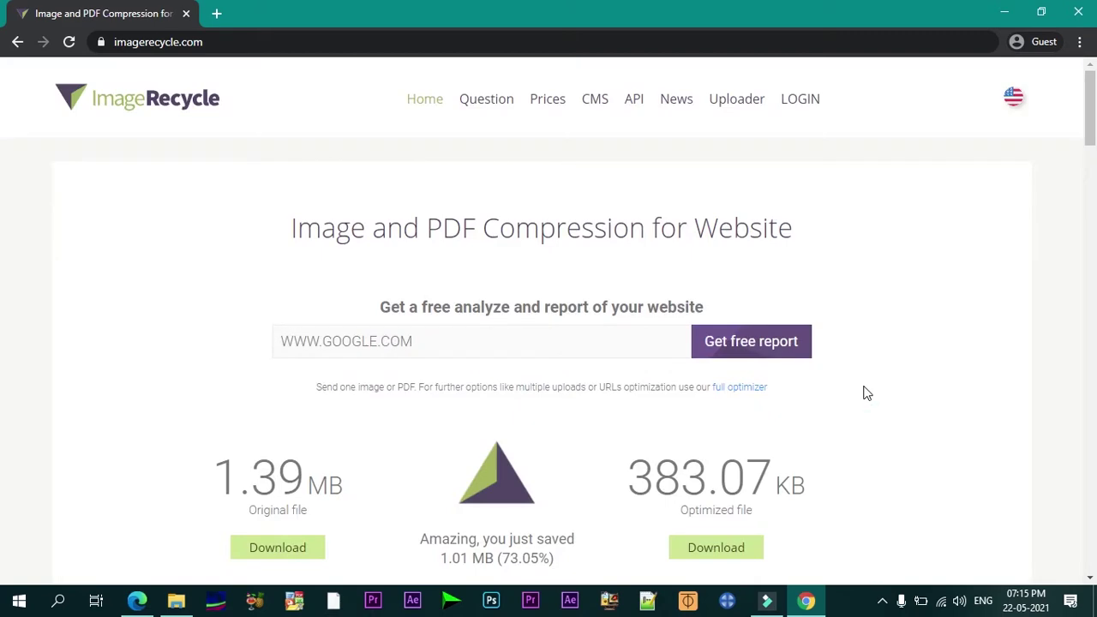
Step: Scroll through ImageRecycle's Images & PDF and Easy to use API sections, then back up
scroll(557, 409, "down", 10)
scroll(556, 409, "down", 1)
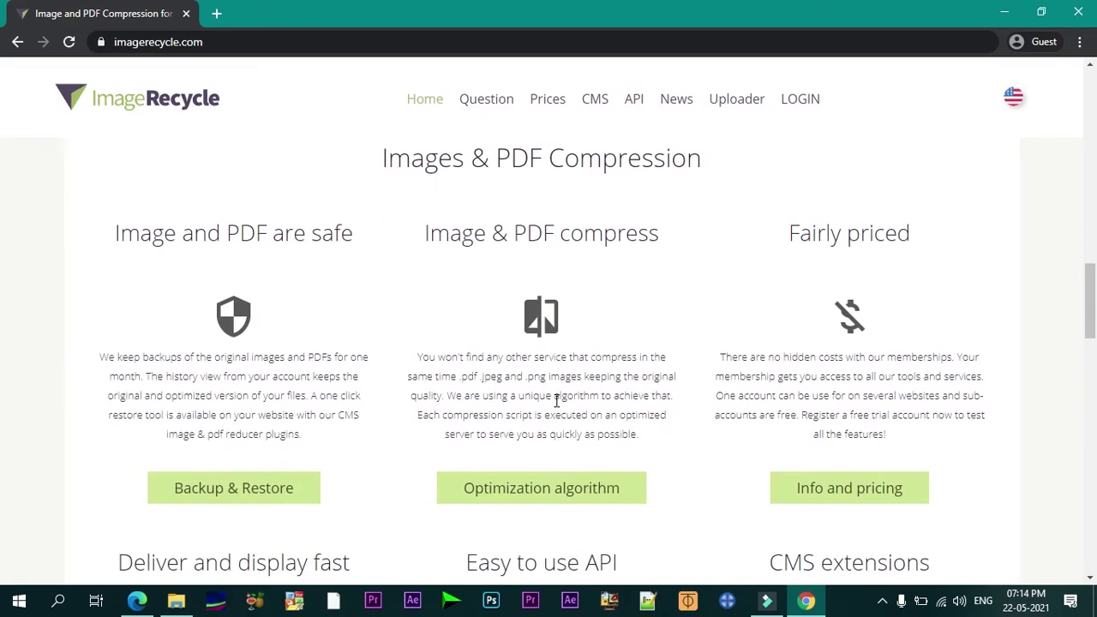
left_click_drag(382, 161, 464, 163)
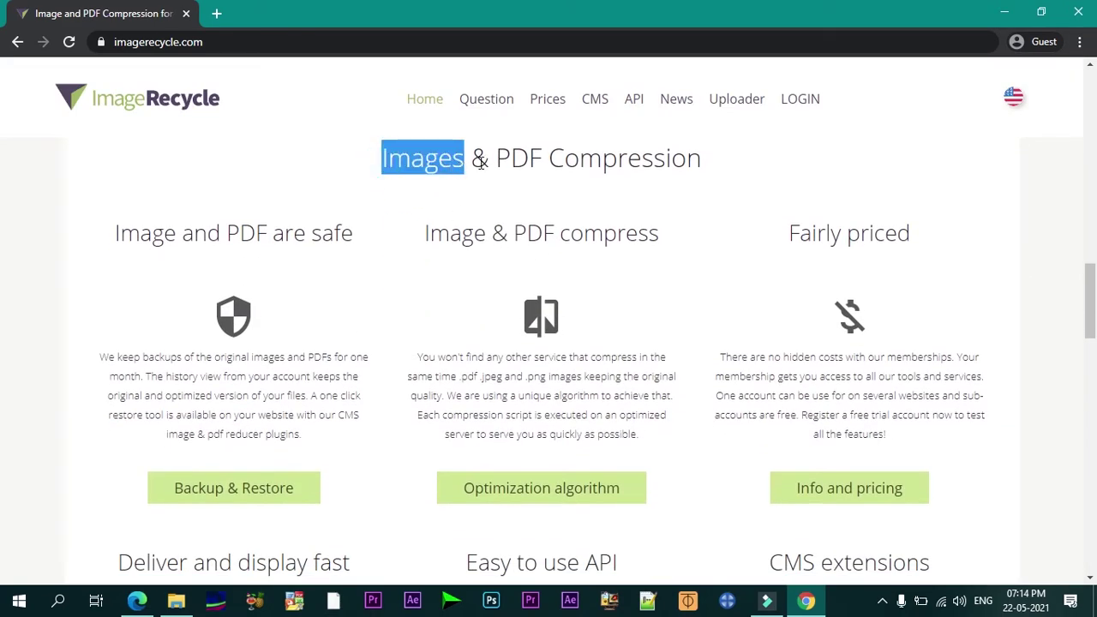
double_click(517, 158)
left_click(569, 242)
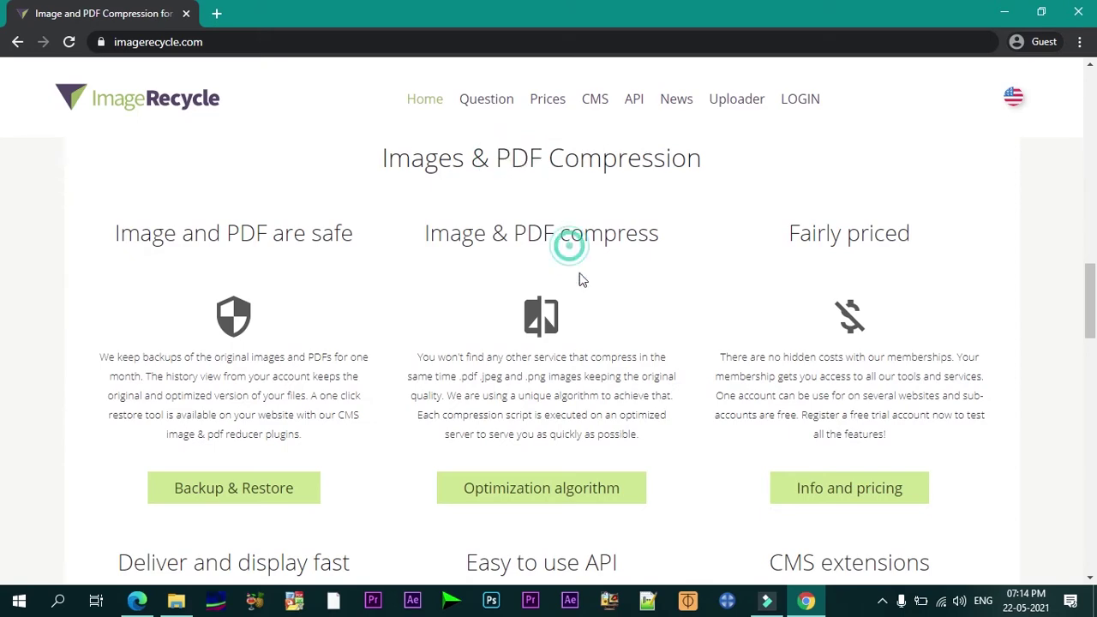
scroll(607, 382, "down", 6)
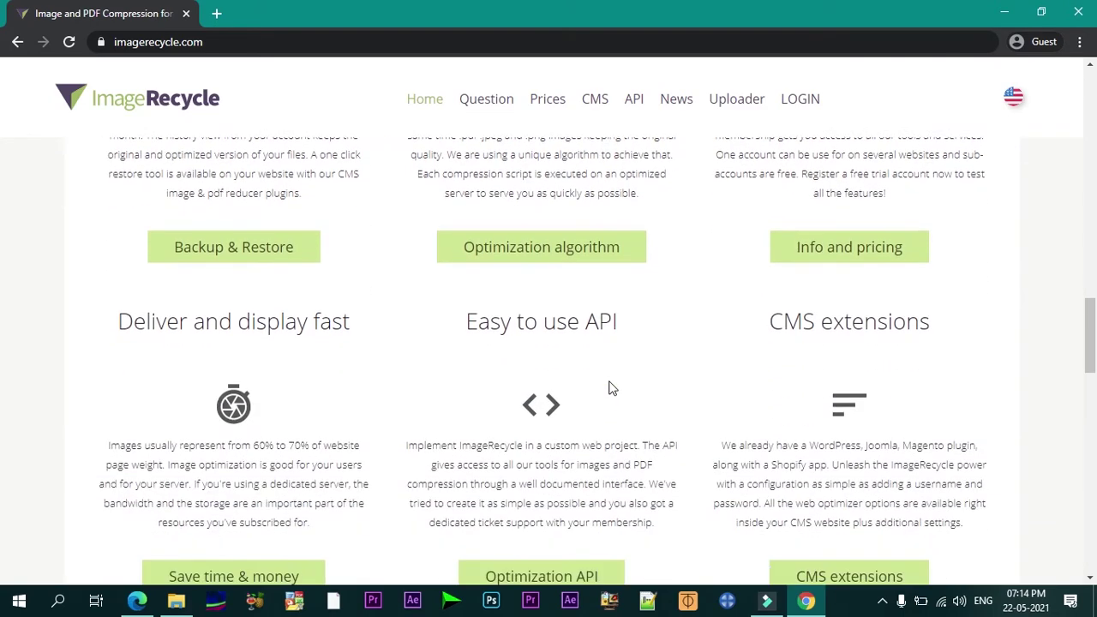
scroll(595, 343, "up", 1)
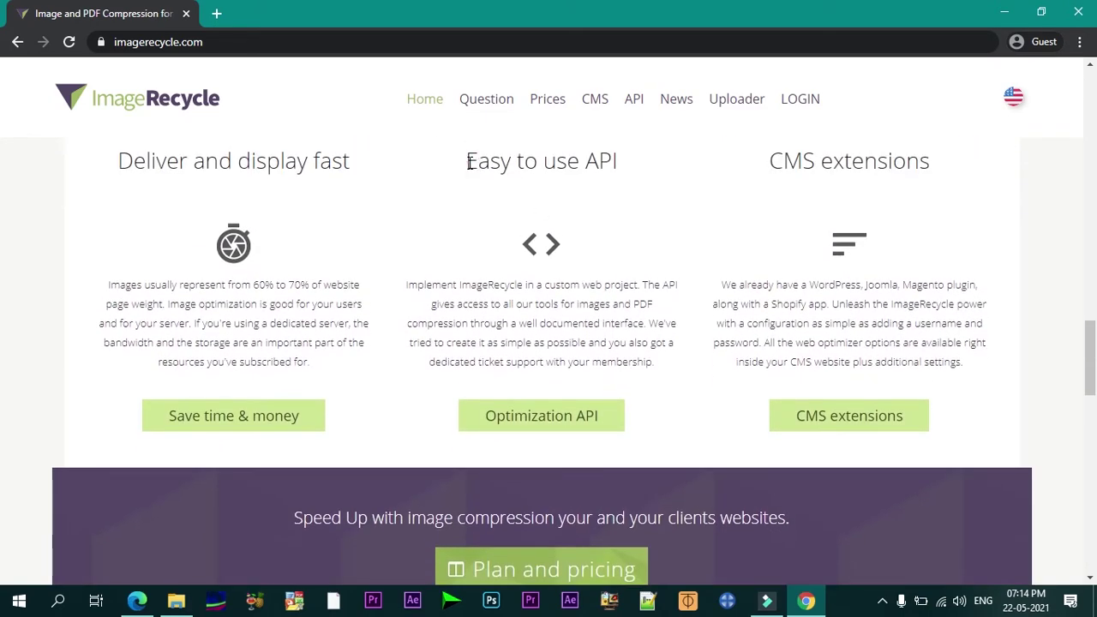
left_click_drag(469, 163, 638, 184)
left_click(610, 178)
scroll(605, 288, "down", 6)
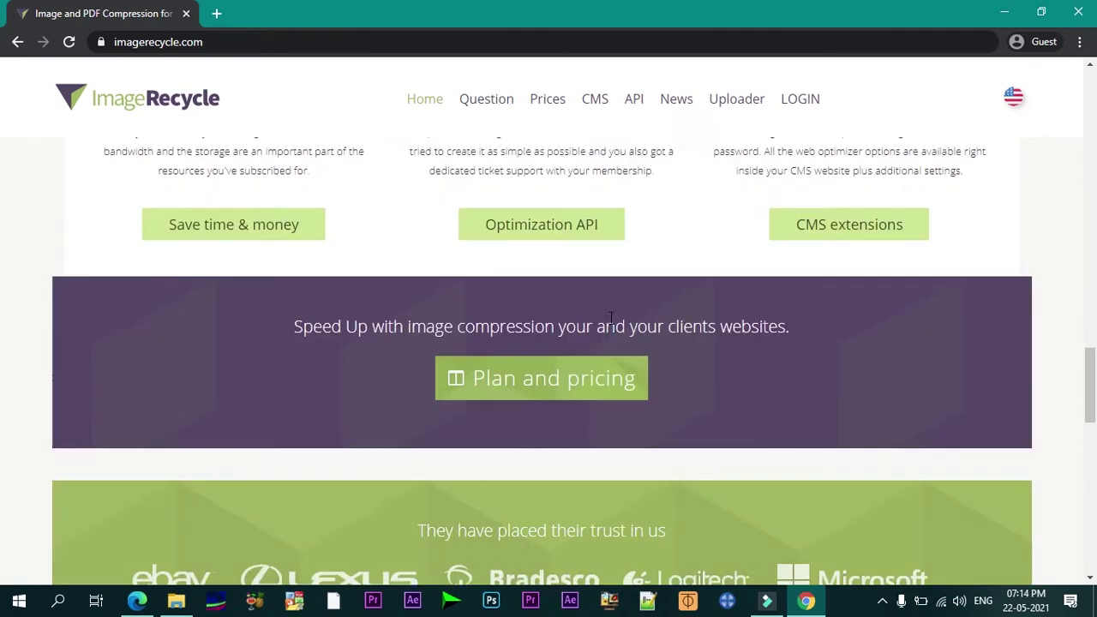
scroll(632, 351, "down", 8)
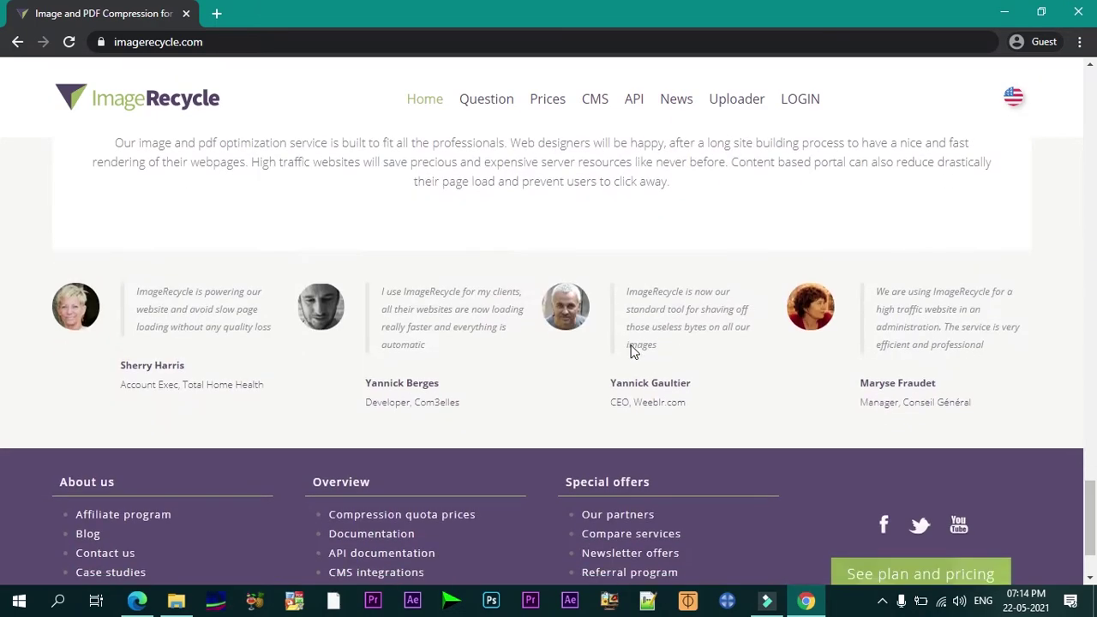
scroll(543, 198, "up", 20)
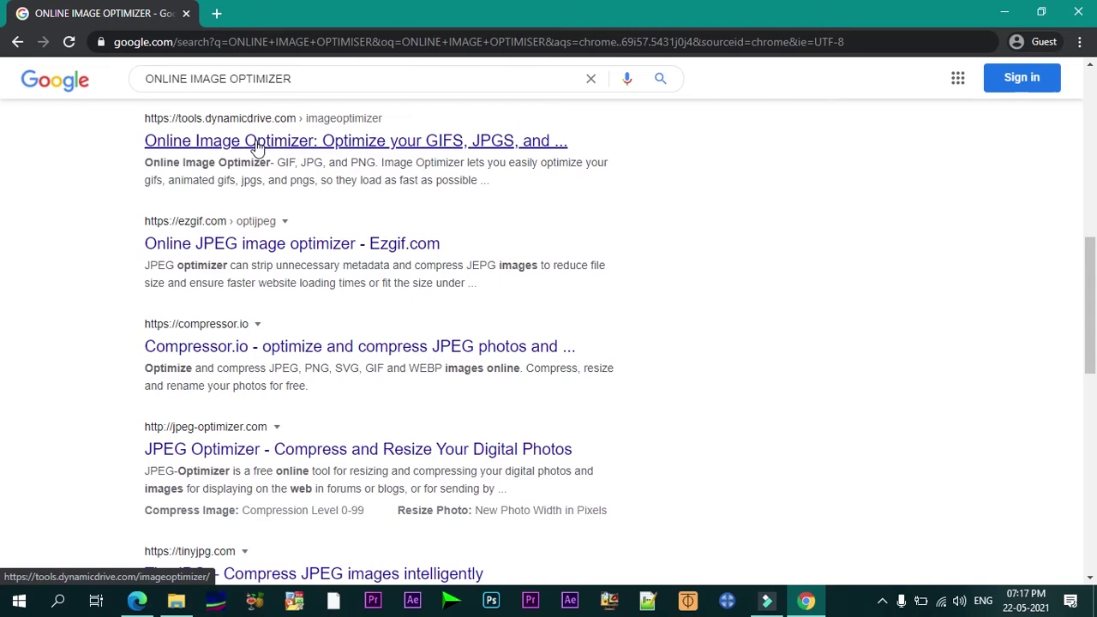
Step: Open Dynamic Drive's Online Image Optimizer and choose Demo Wallpaper 2.jpg from the computer
left_click(258, 147)
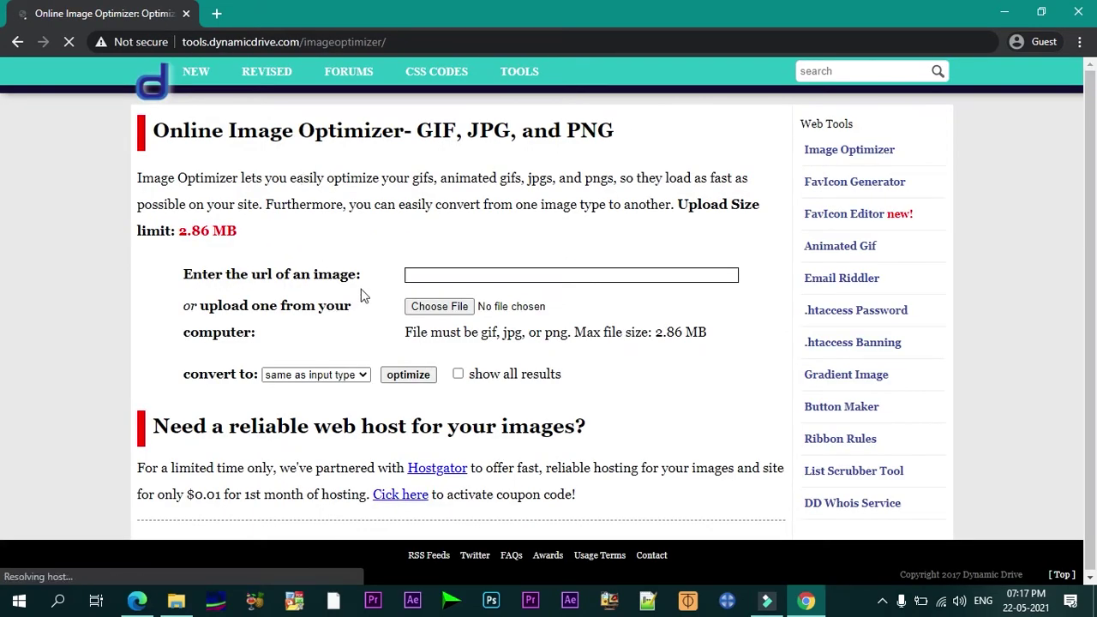
left_click(436, 276)
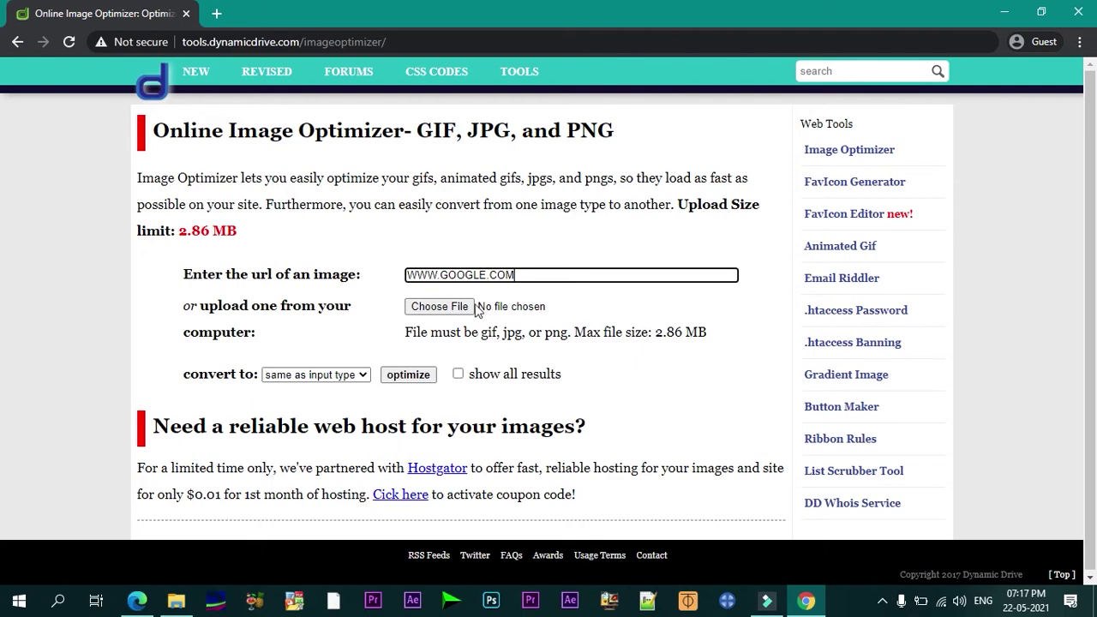
left_click(439, 307)
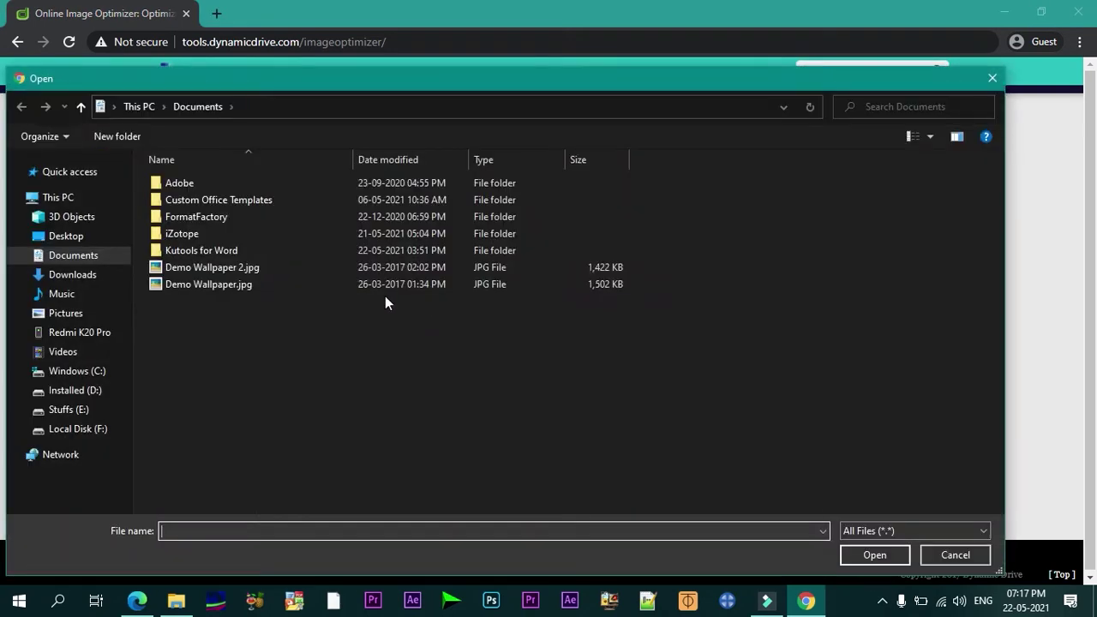
double_click(196, 270)
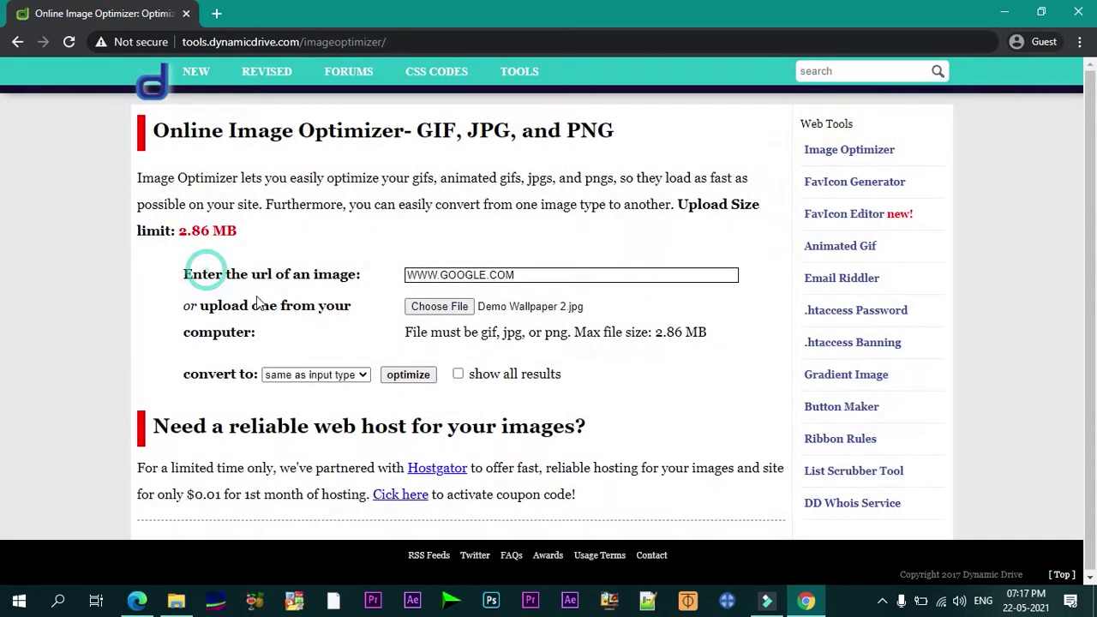
Step: Keep the output format as 'same as input type' and start optimizing the wallpaper
left_click_drag(203, 305, 363, 321)
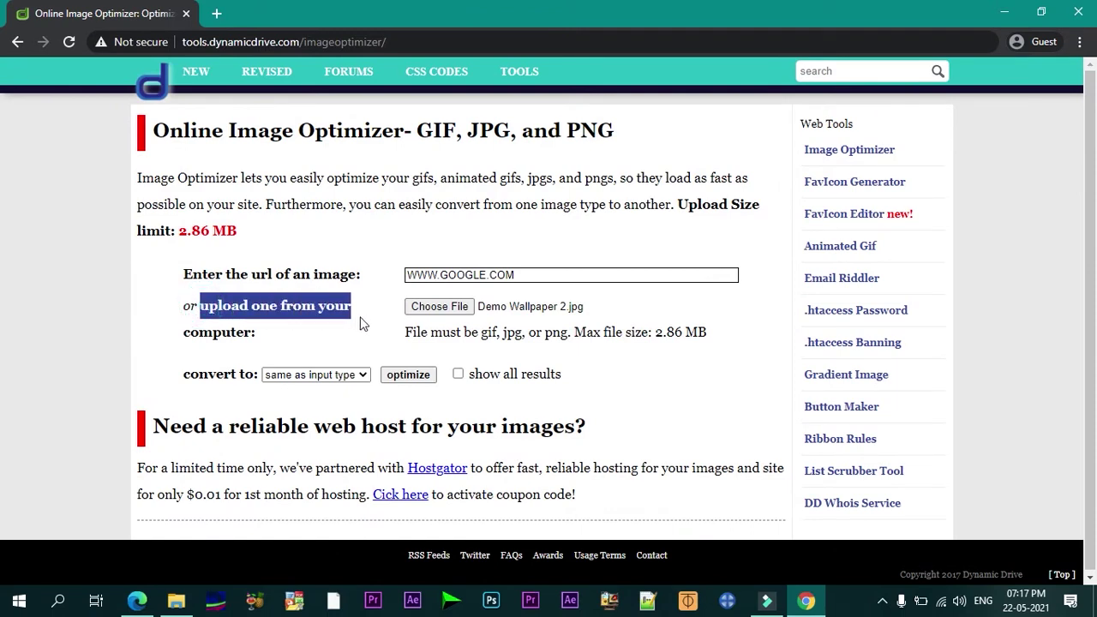
left_click(360, 318)
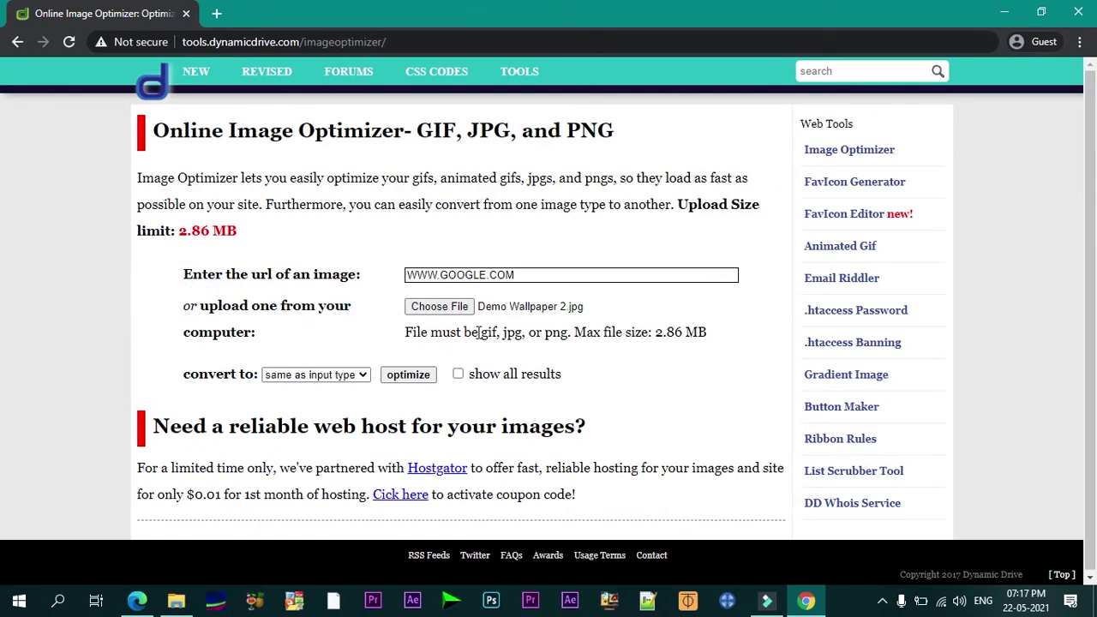
left_click_drag(482, 335, 715, 343)
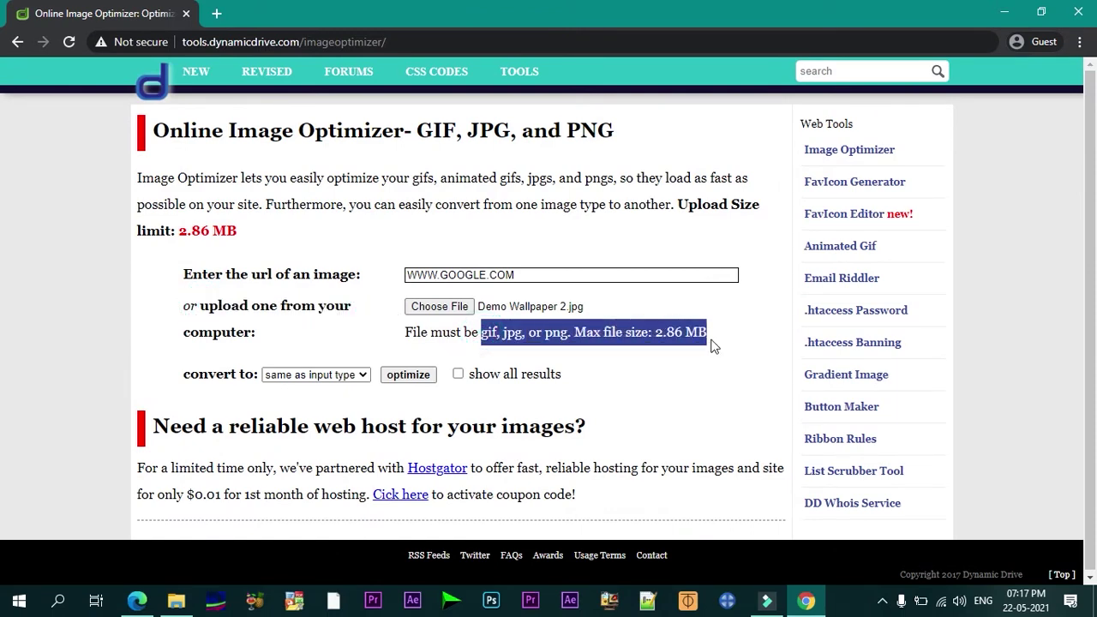
left_click(647, 363)
left_click(341, 375)
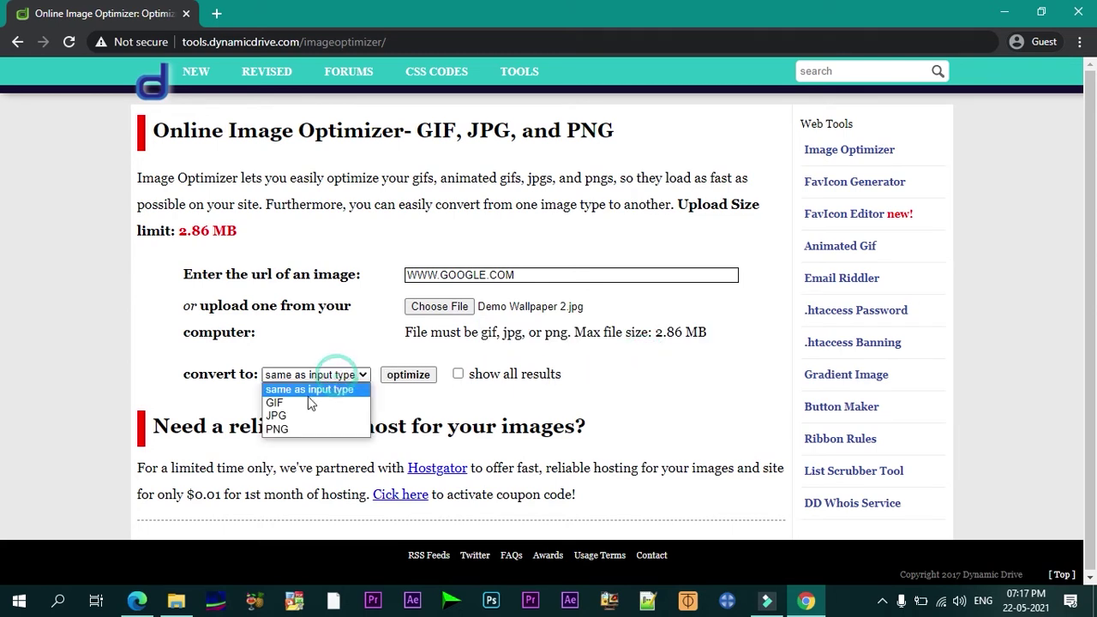
left_click(234, 394)
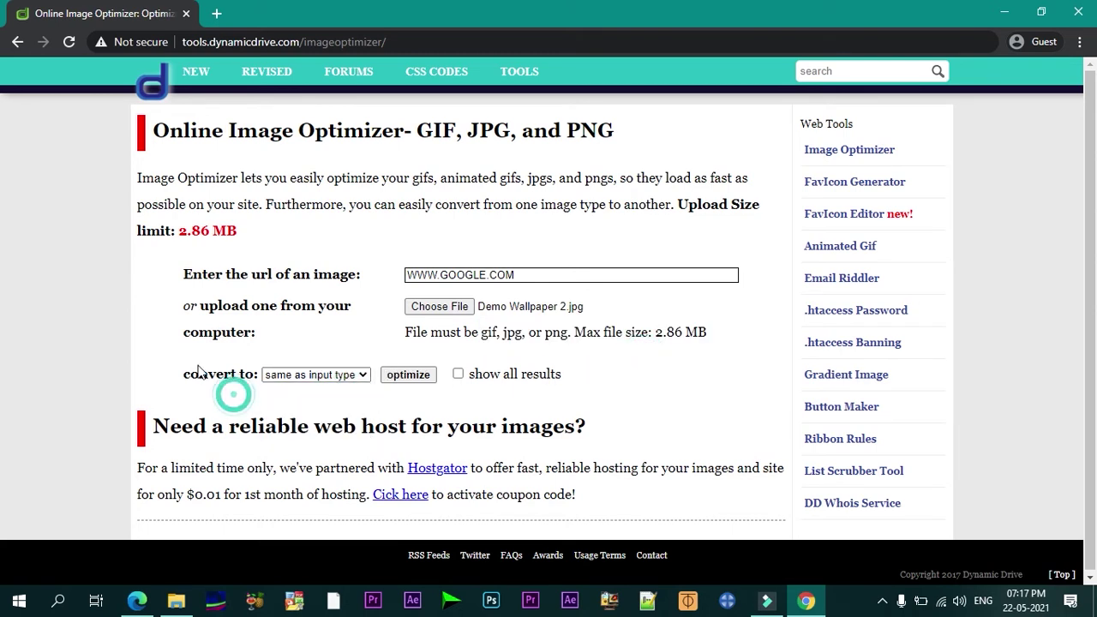
double_click(199, 374)
left_click(259, 392)
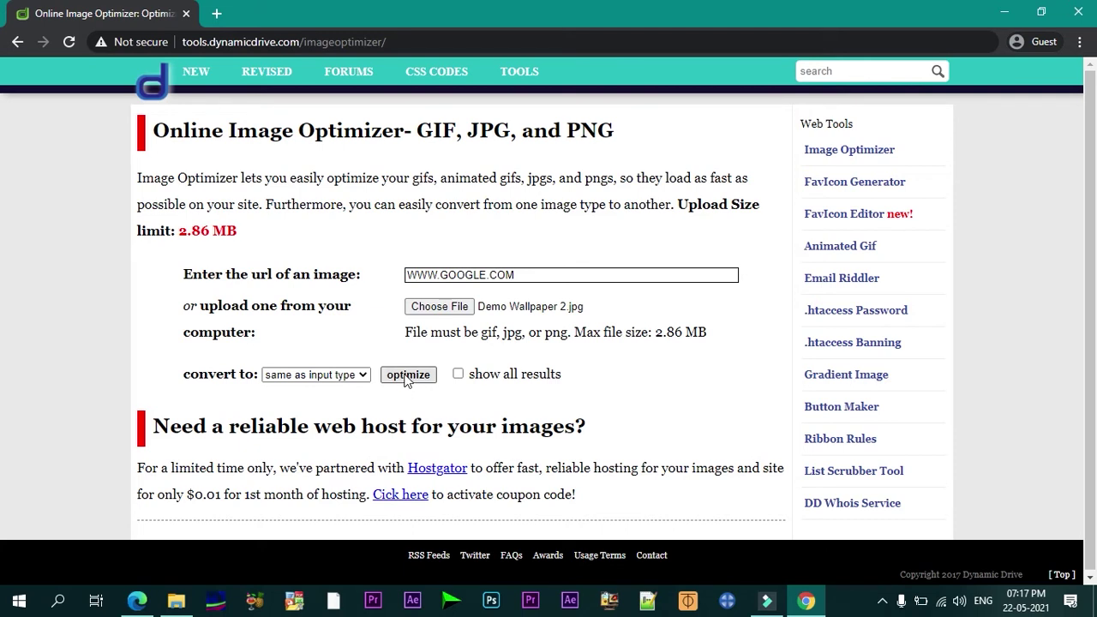
left_click(406, 379)
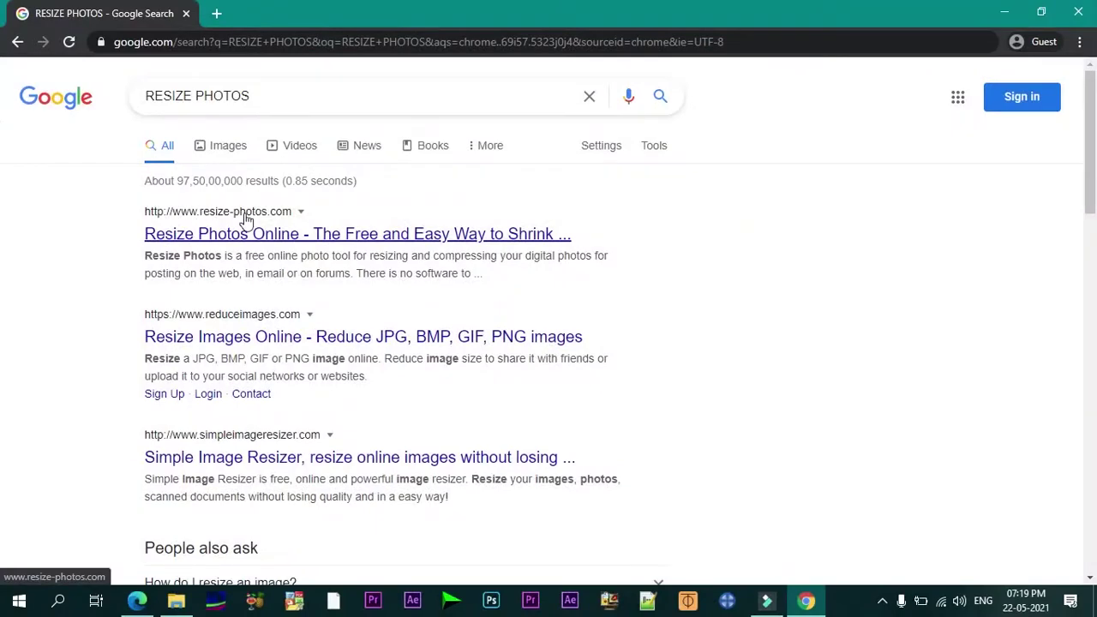
Step: Open Resize Photos and load Demo Wallpaper.jpg as the photo
left_click(230, 235)
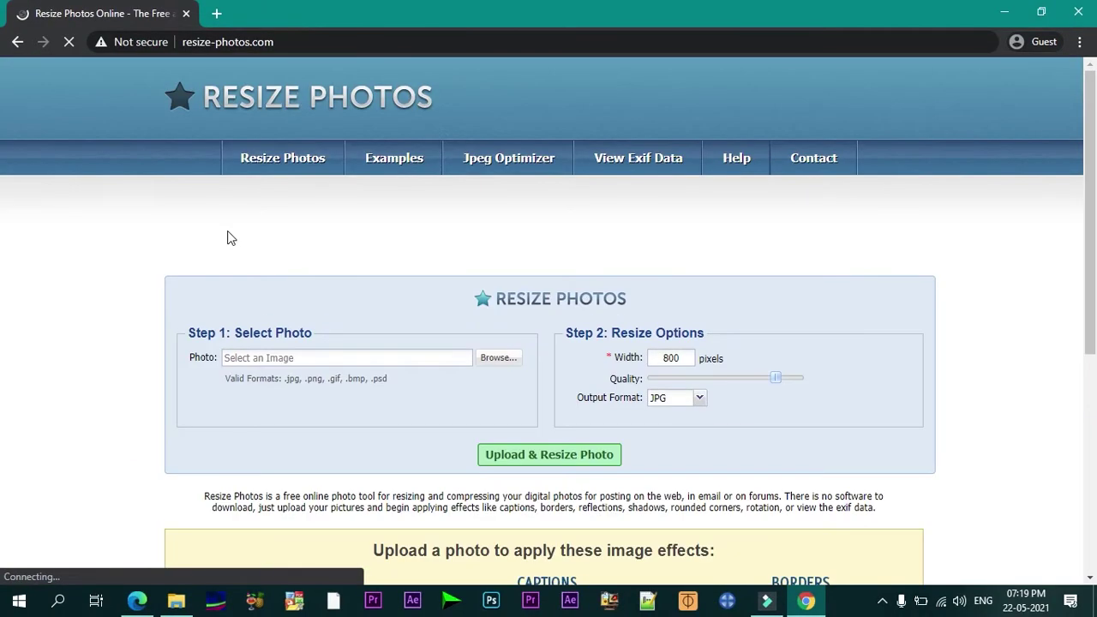
scroll(235, 244, "down", 4)
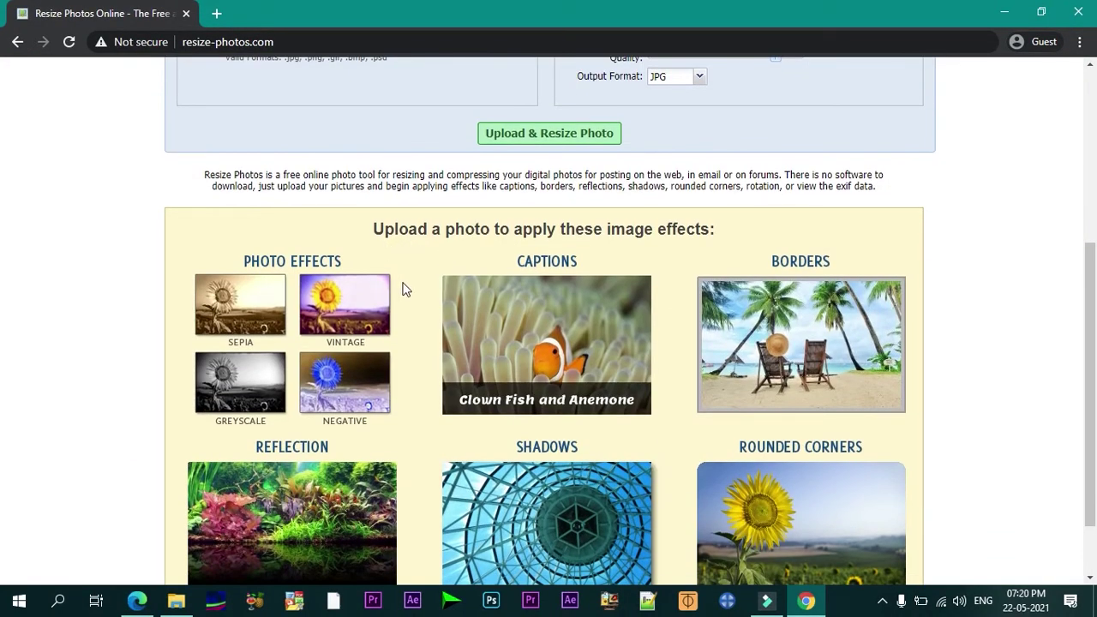
scroll(539, 263, "up", 4)
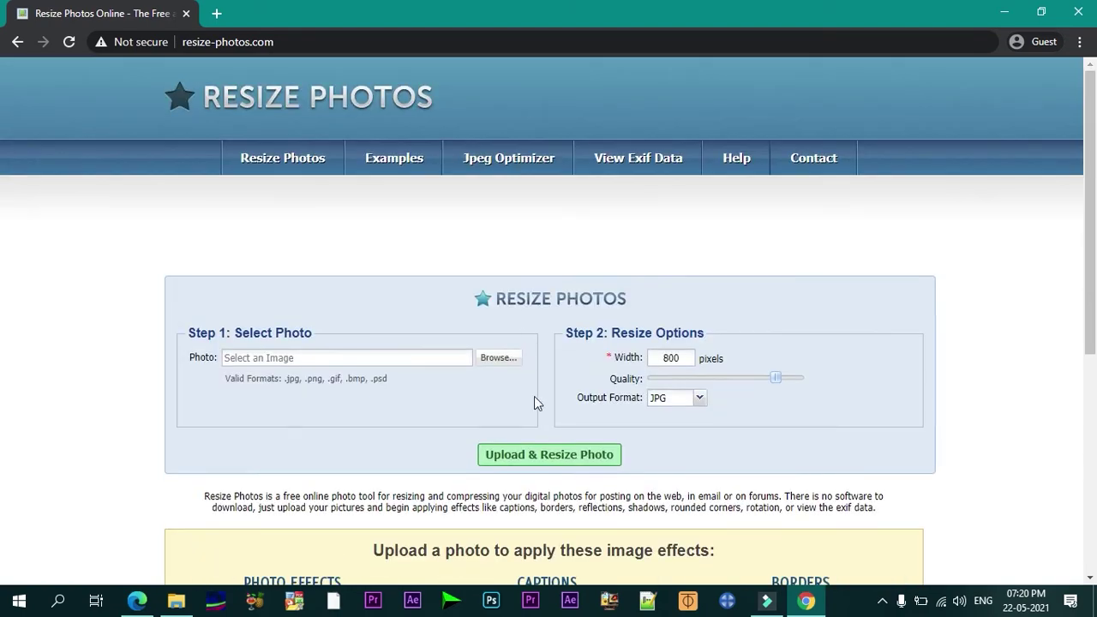
left_click(547, 461)
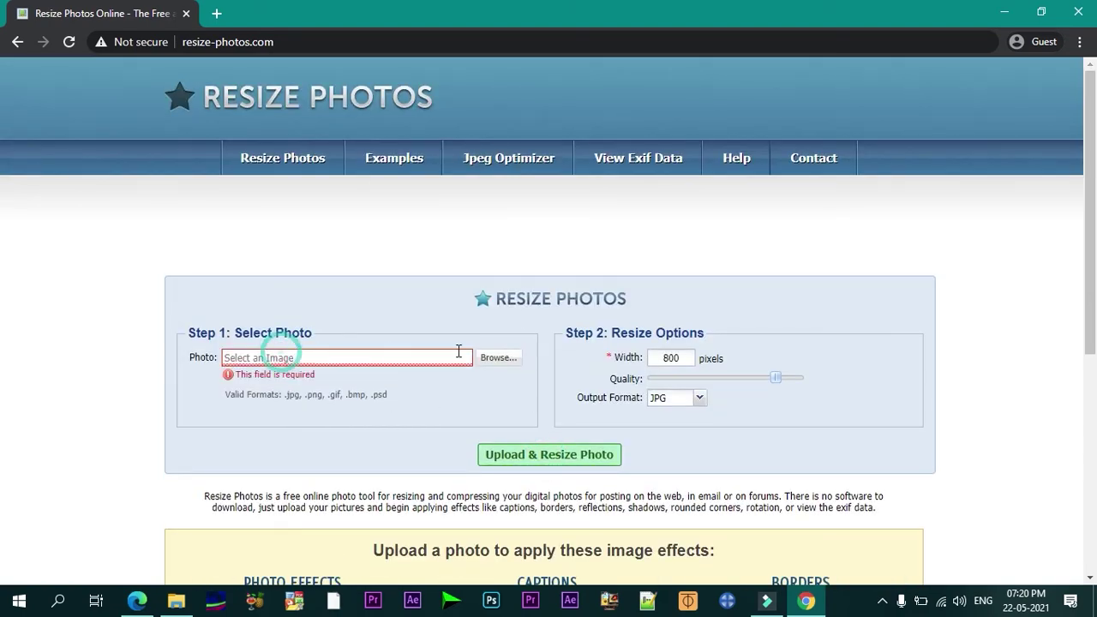
left_click(500, 359)
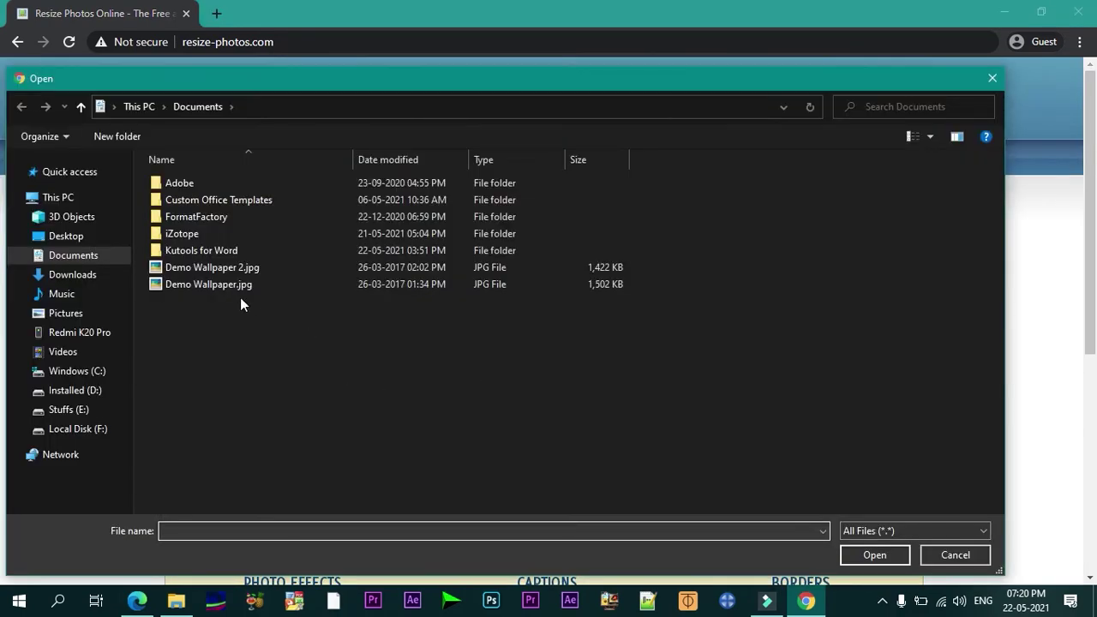
double_click(202, 283)
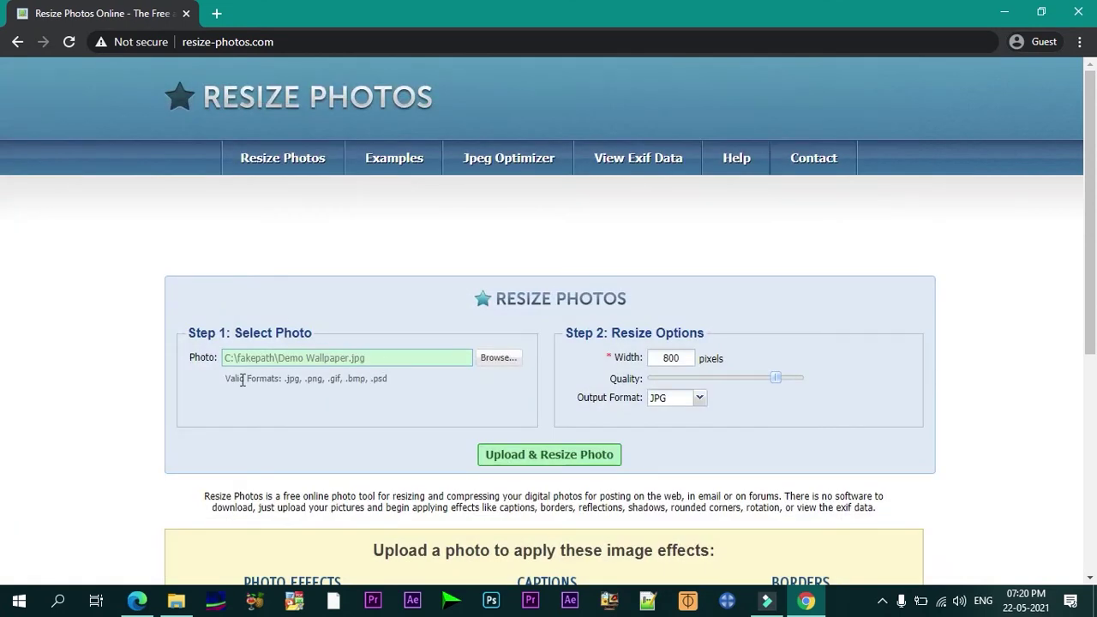
left_click_drag(229, 380, 386, 391)
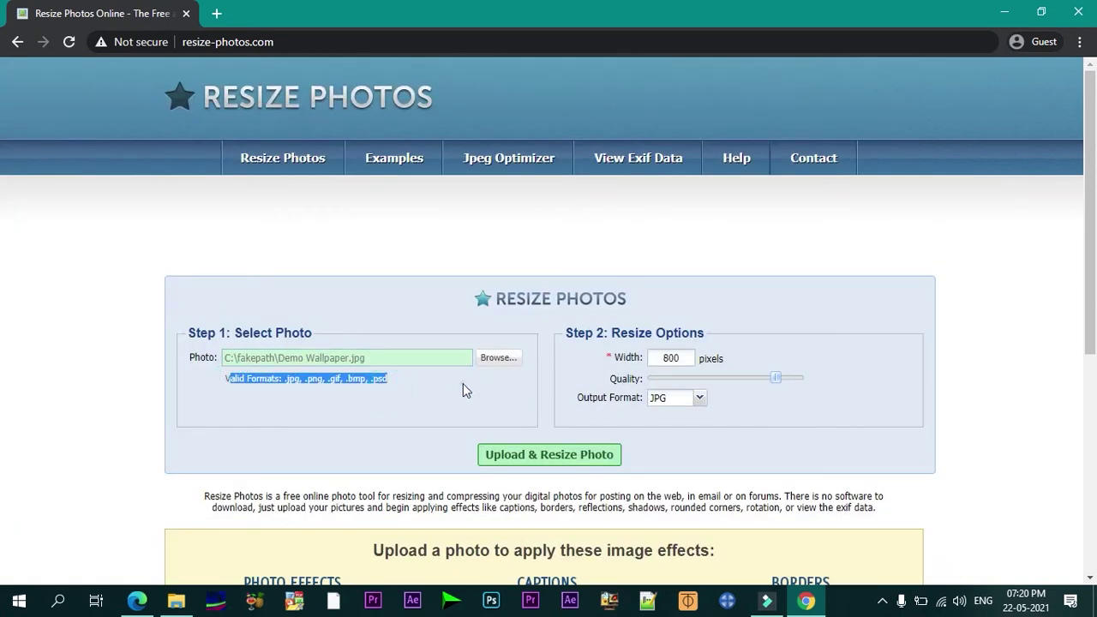
left_click(378, 382)
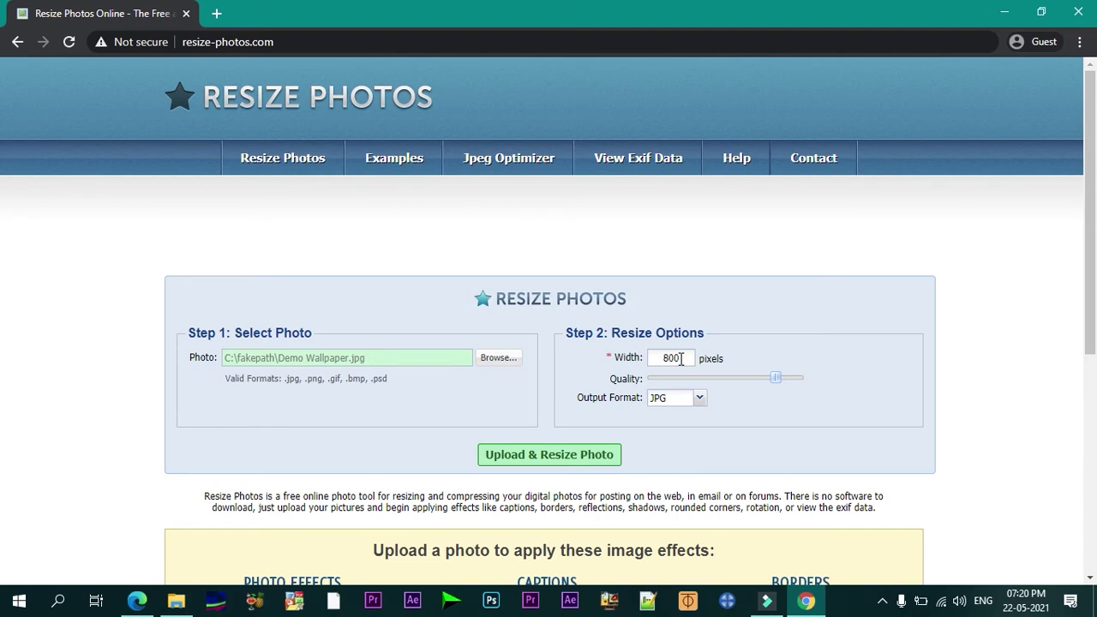
Step: Adjust Quality, keep JPG output at 800 px wide, and apply Sepia then Negative effects
left_click_drag(776, 382, 755, 386)
left_click(699, 398)
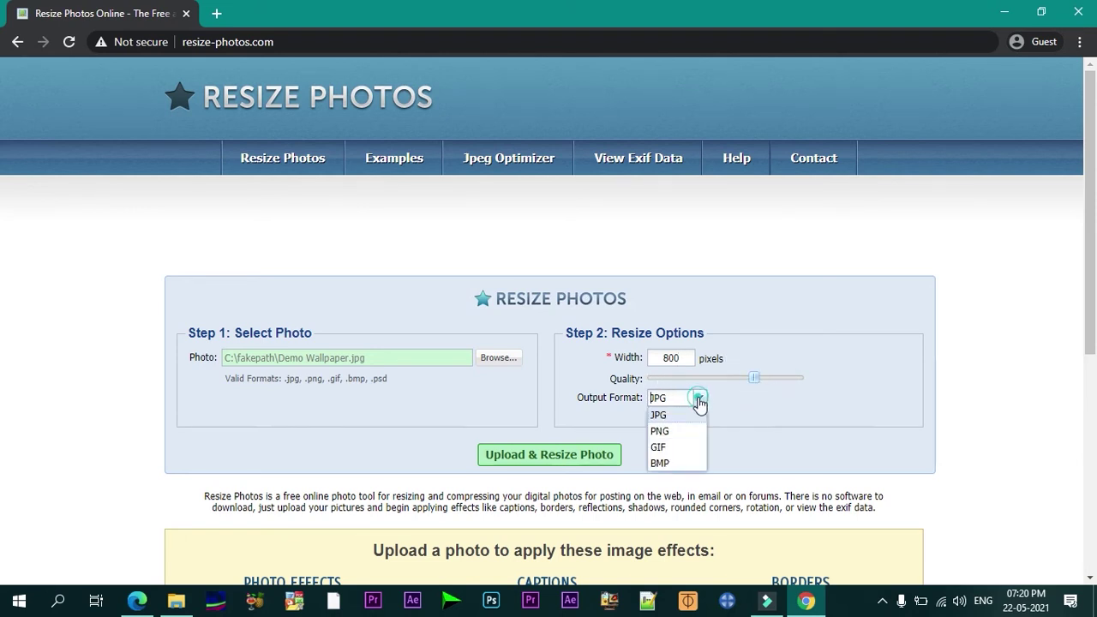
left_click(622, 439)
scroll(651, 454, "down", 5)
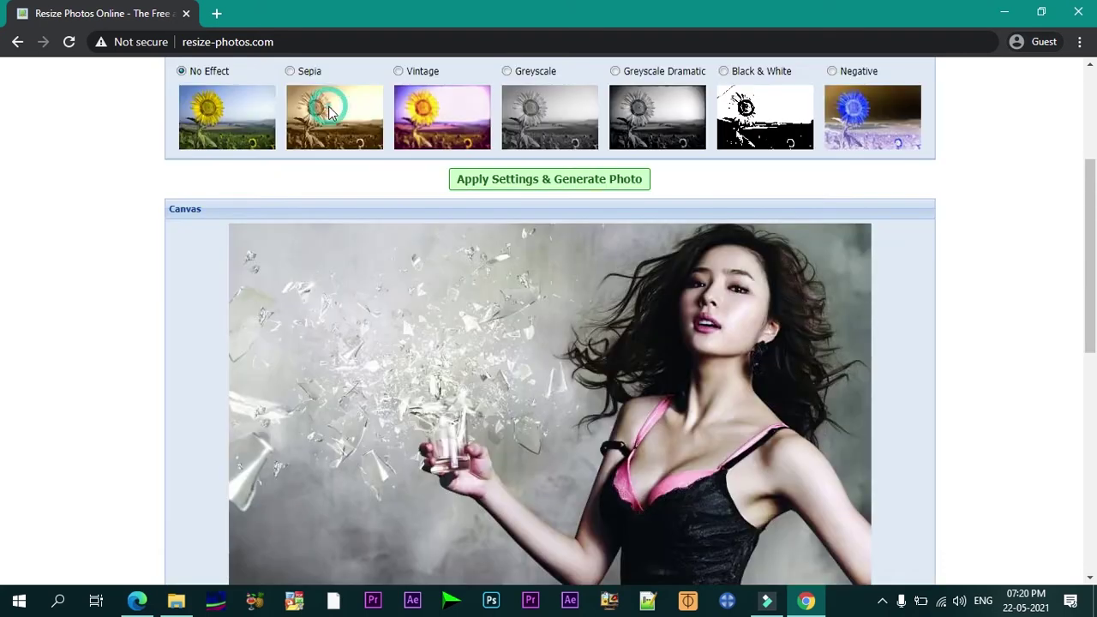
left_click(292, 72)
left_click(831, 71)
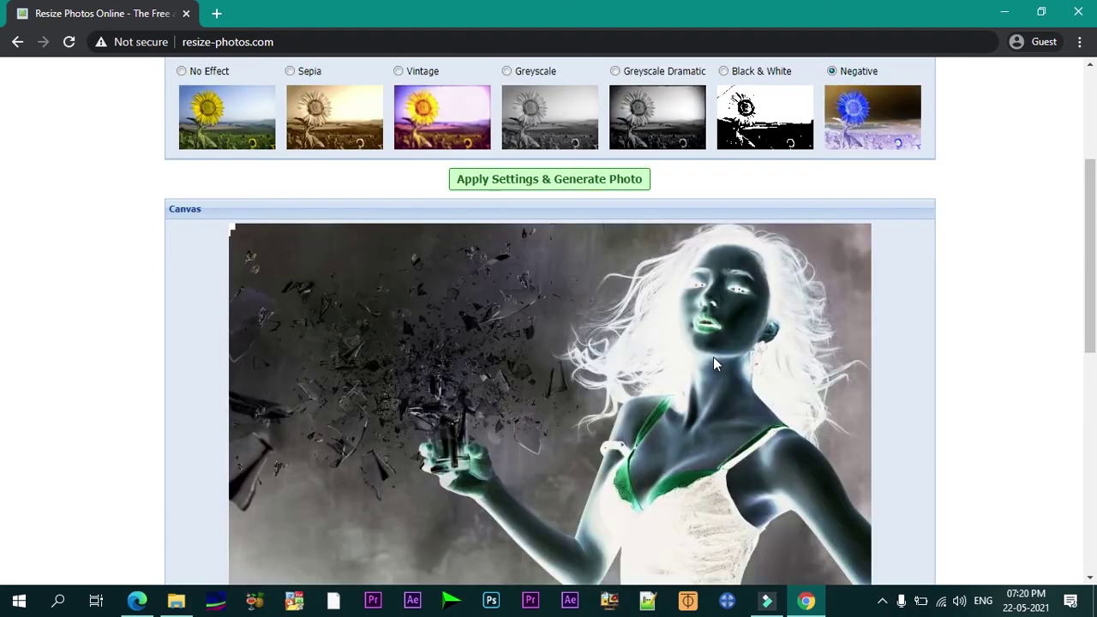
scroll(616, 371, "down", 7)
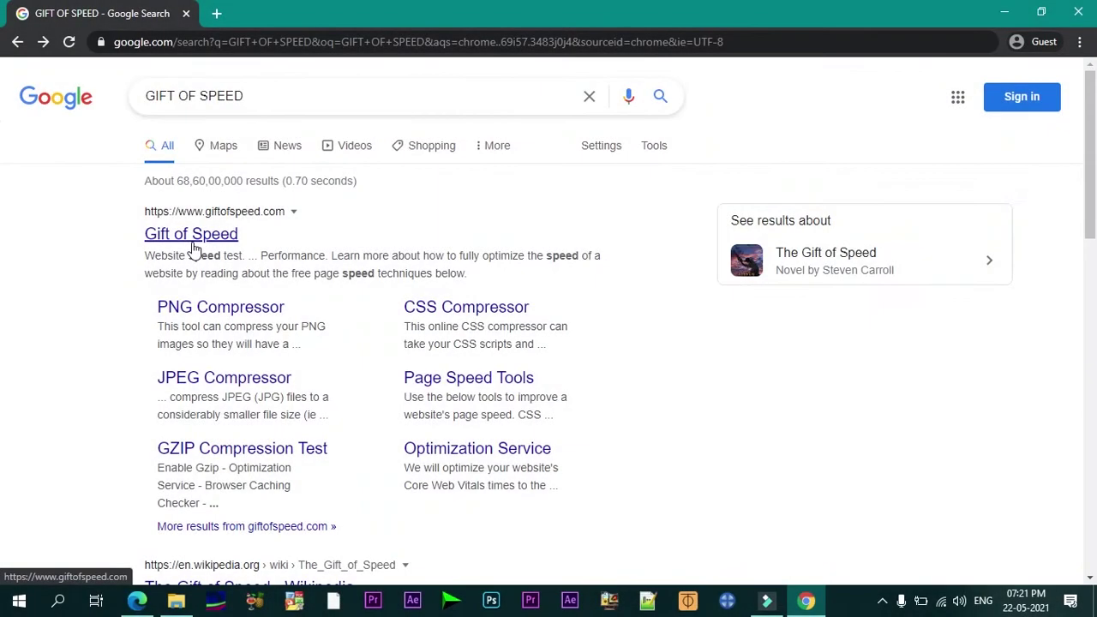
left_click(193, 244)
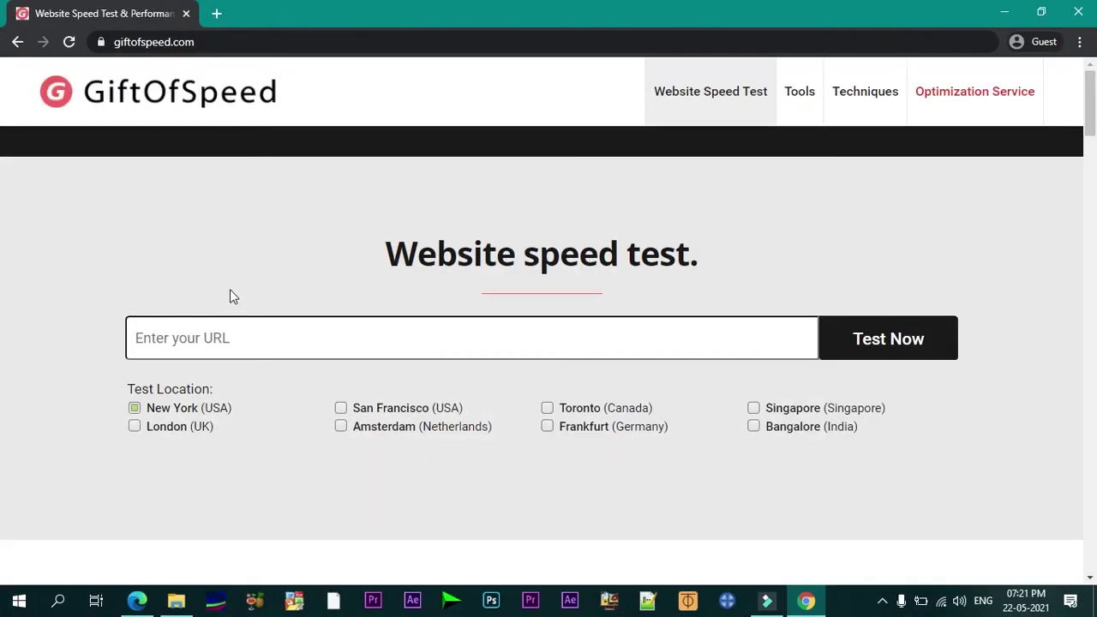
left_click(508, 350)
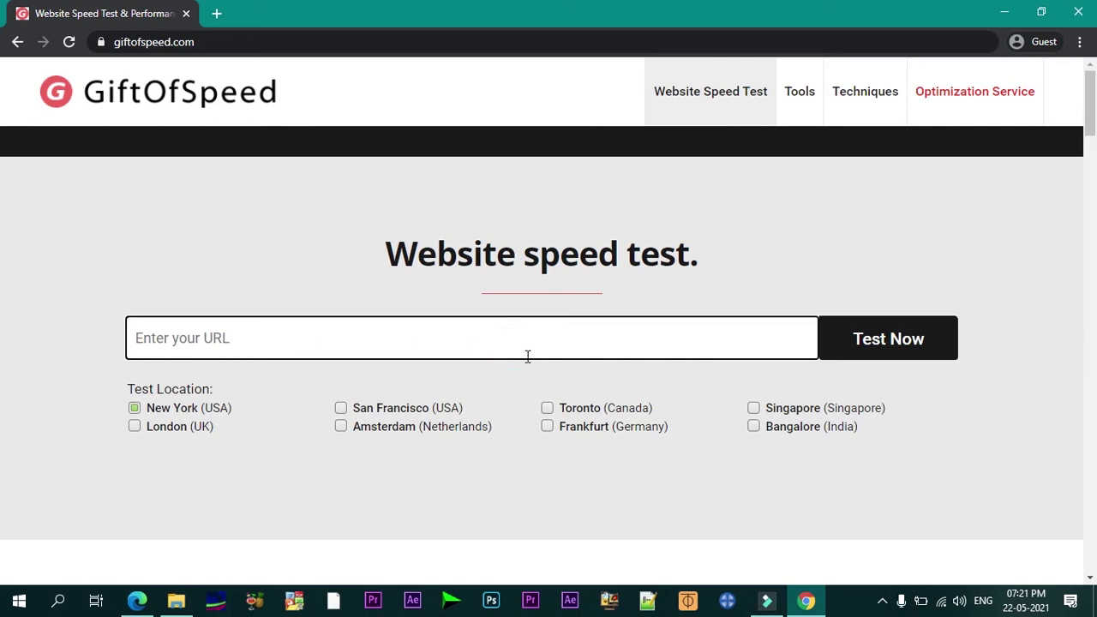
left_click(297, 340)
type("www")
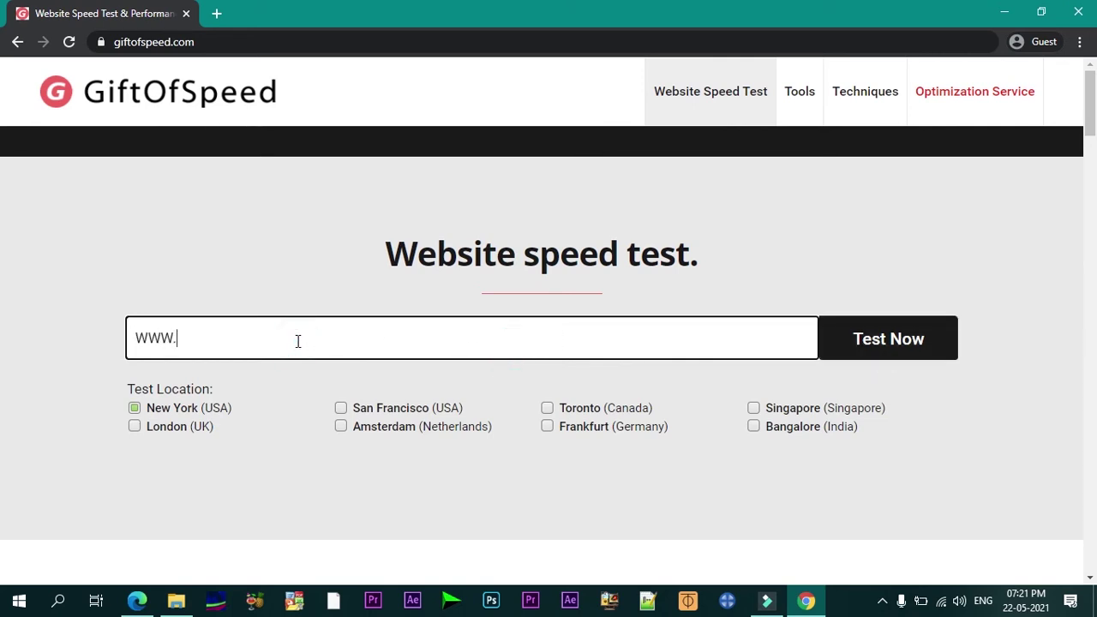
type(".google.com")
left_click(93, 400)
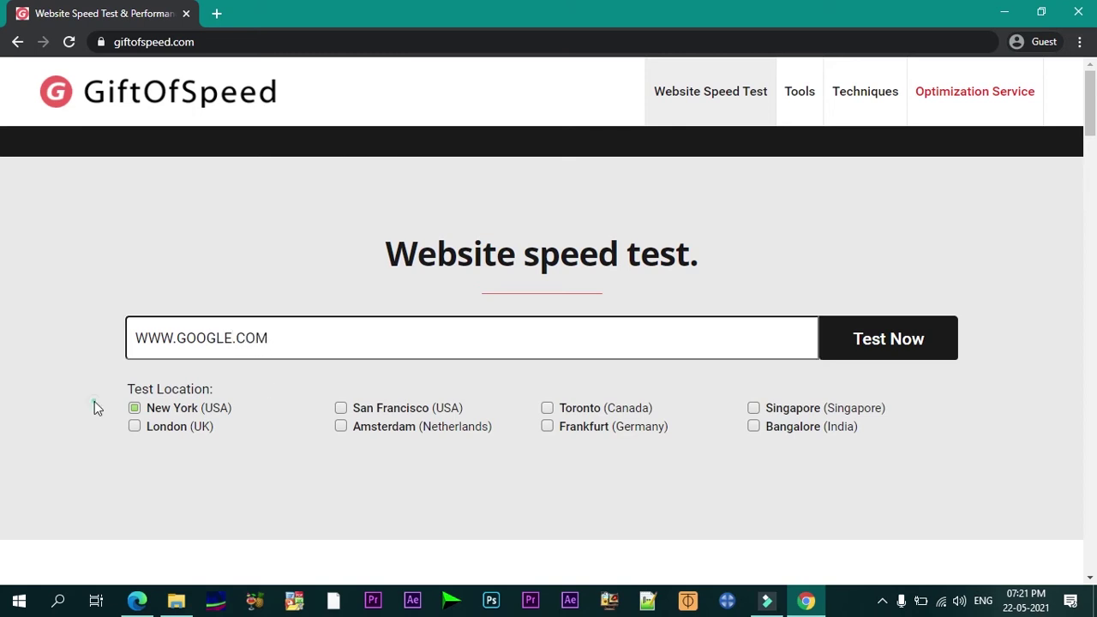
left_click(882, 351)
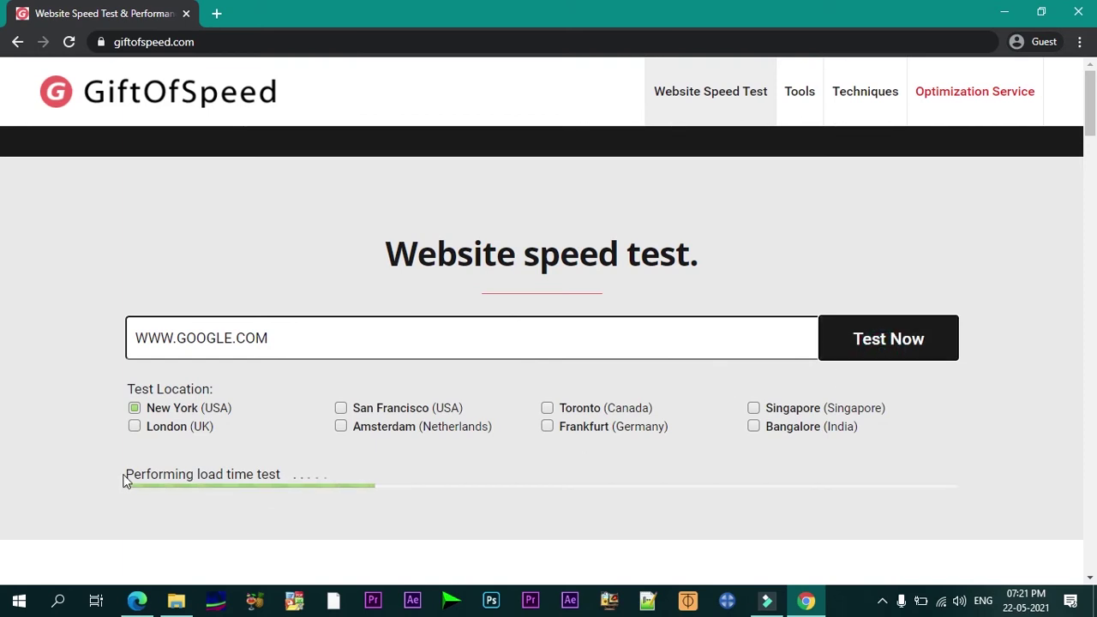
Step: Review the New York results: 8 requests, 144 kb, loaded in 353 ms, score 82/100
left_click_drag(126, 474, 277, 474)
left_click(288, 501)
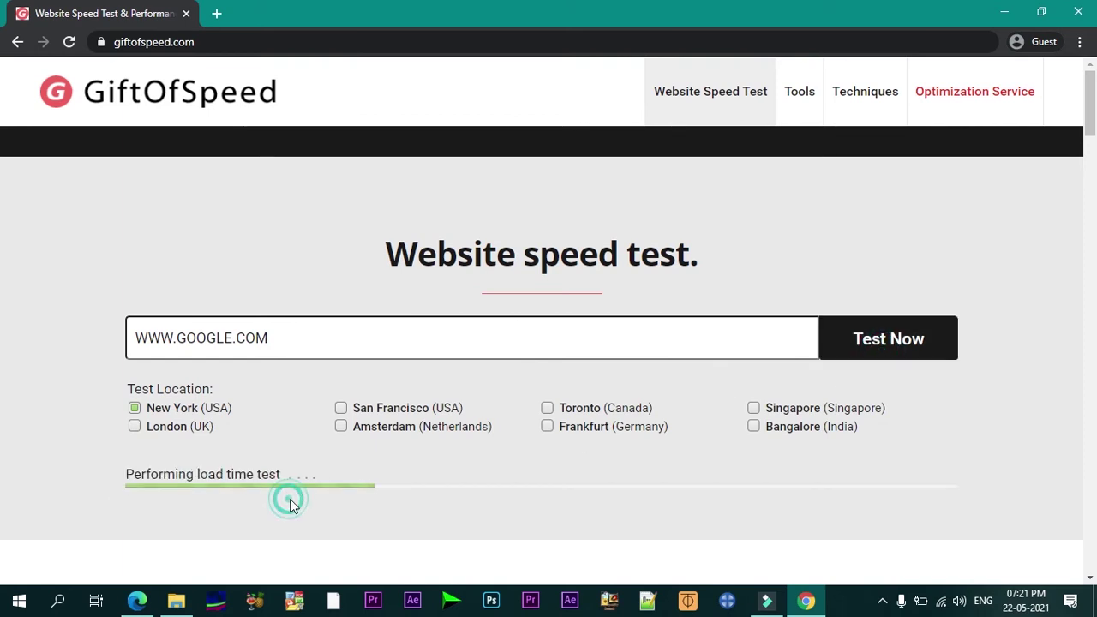
scroll(289, 506, "down", 3)
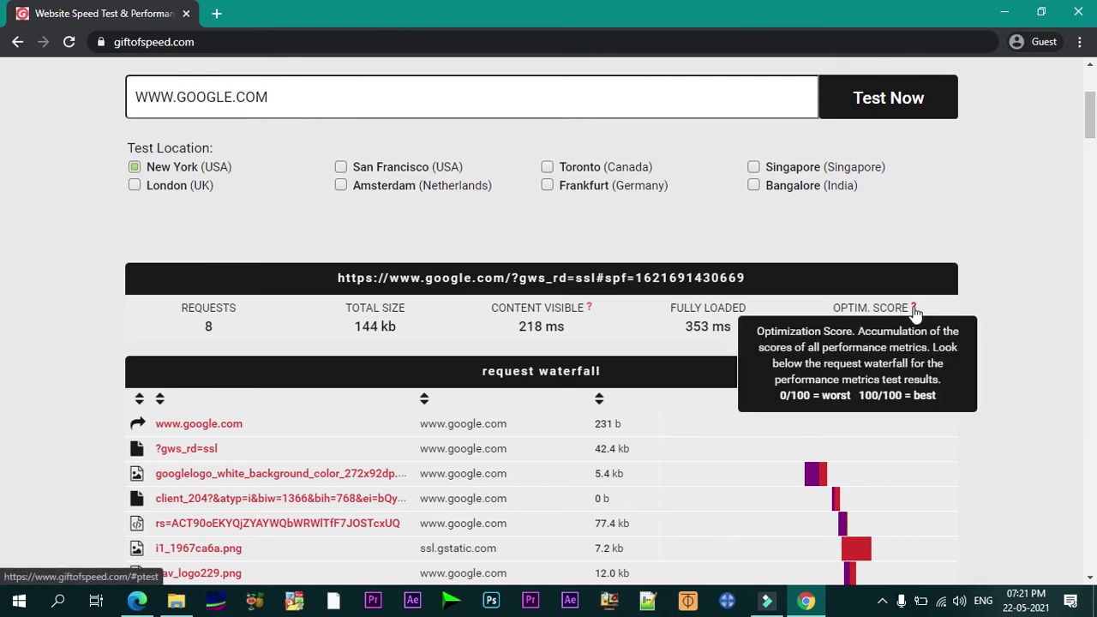
scroll(604, 403, "down", 2)
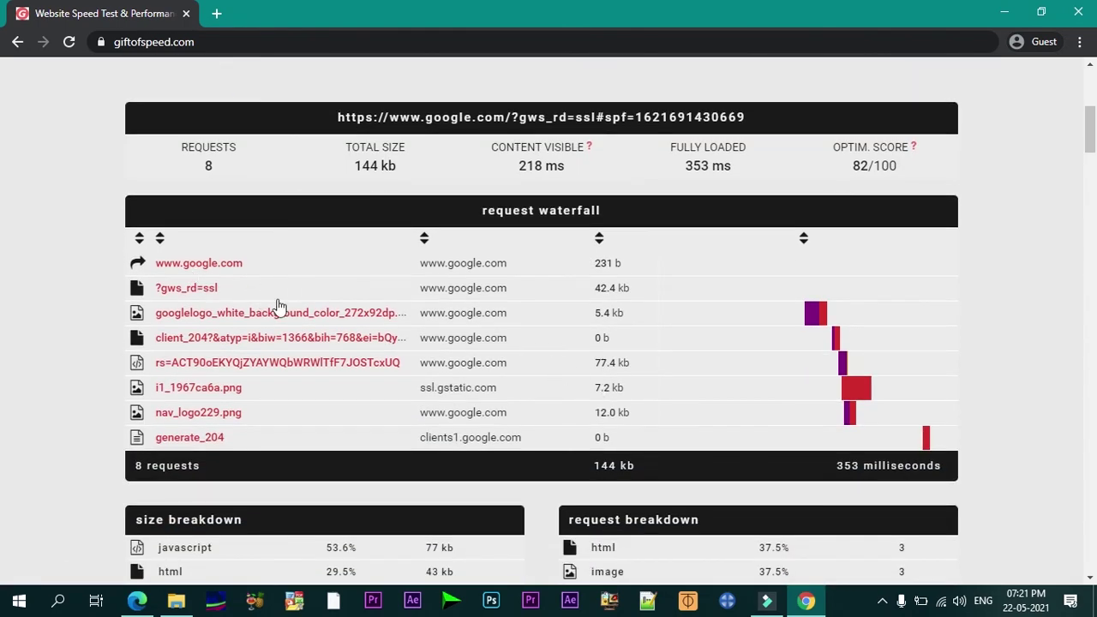
scroll(300, 471, "down", 2)
scroll(300, 478, "down", 4)
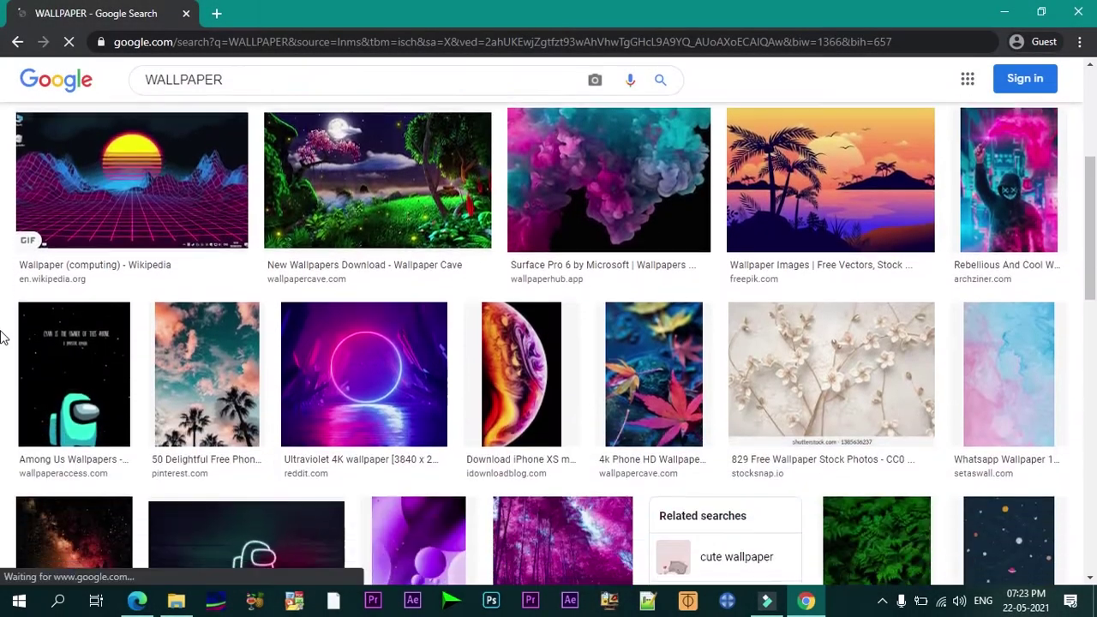
scroll(3, 336, "down", 6)
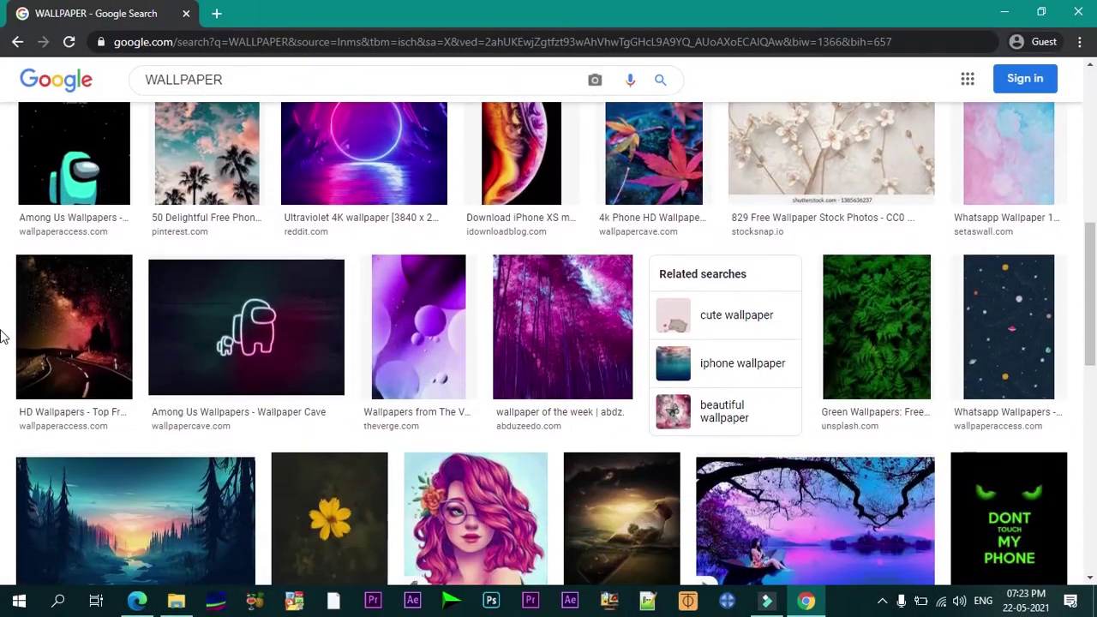
scroll(3, 337, "down", 7)
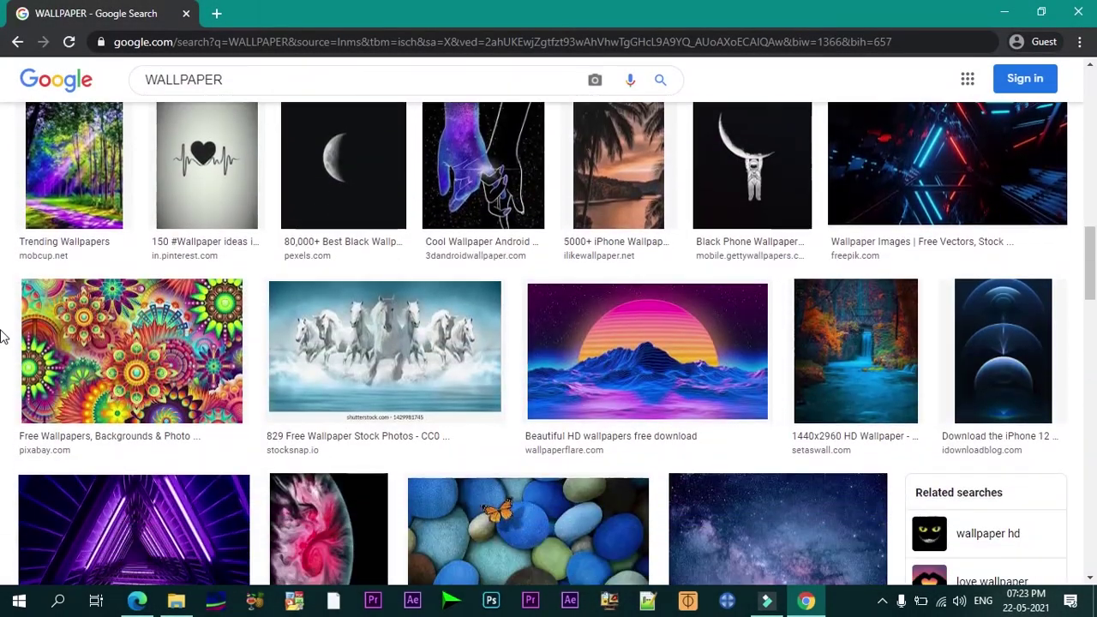
scroll(3, 336, "down", 6)
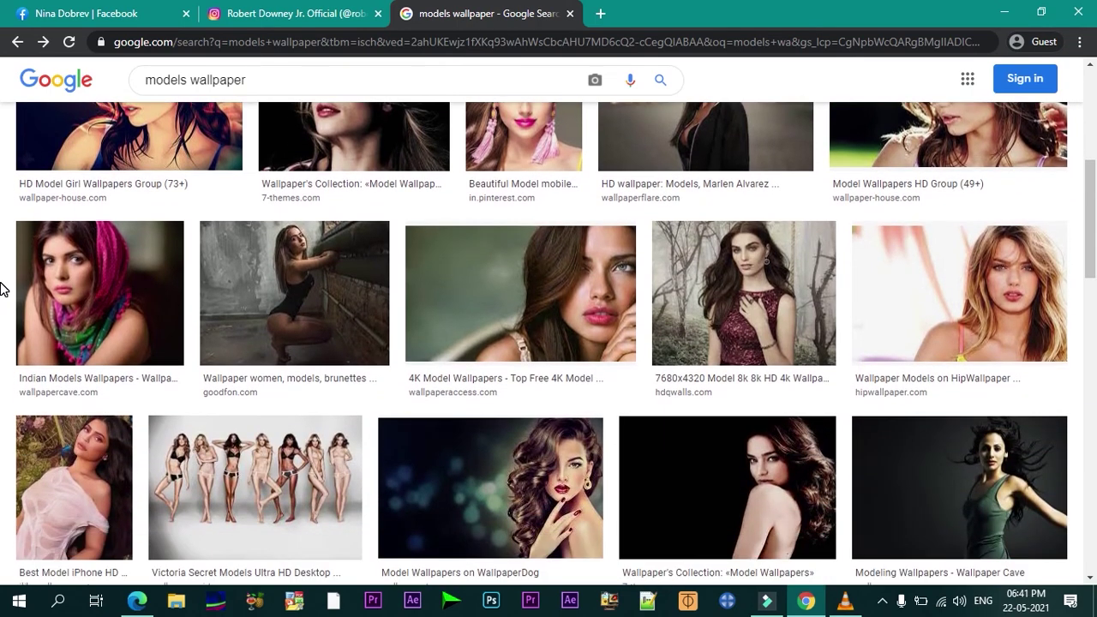
scroll(3, 289, "down", 4)
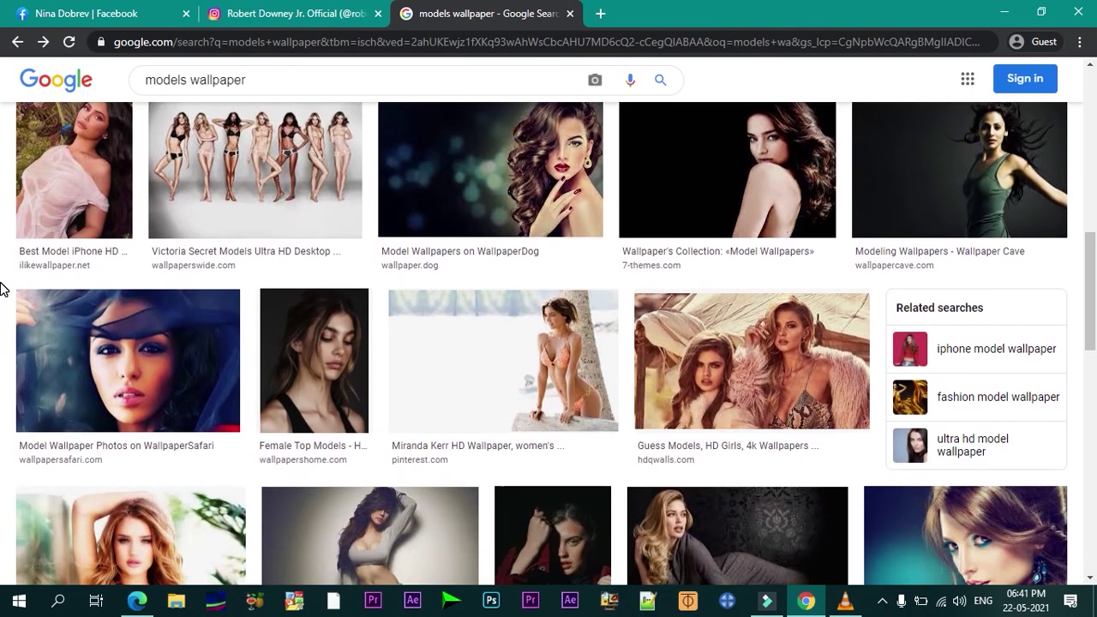
scroll(4, 290, "down", 4)
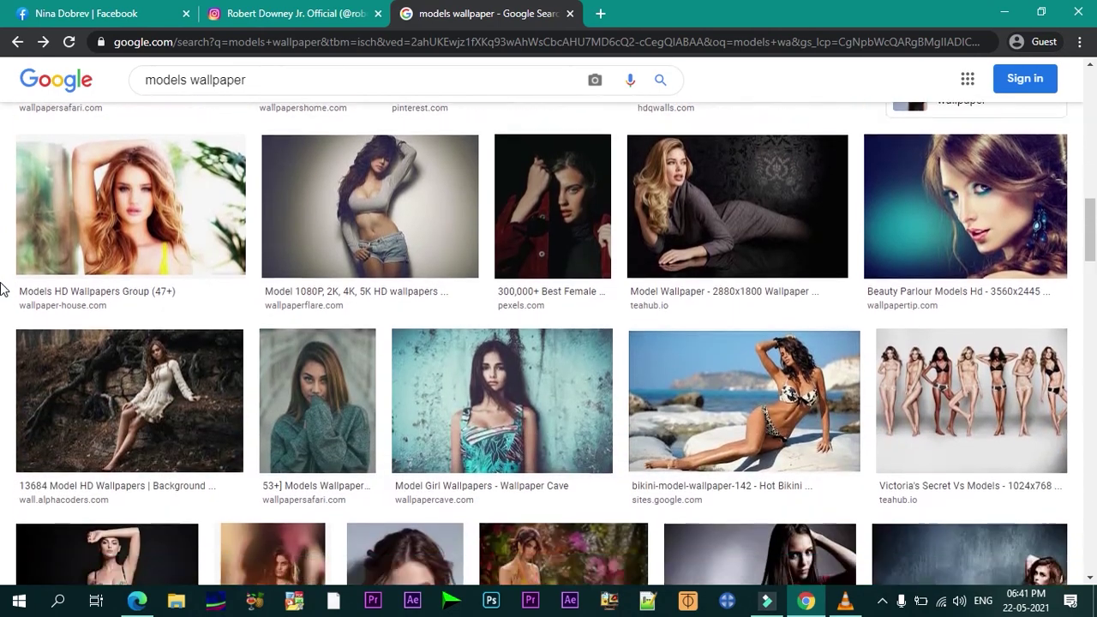
scroll(4, 289, "down", 5)
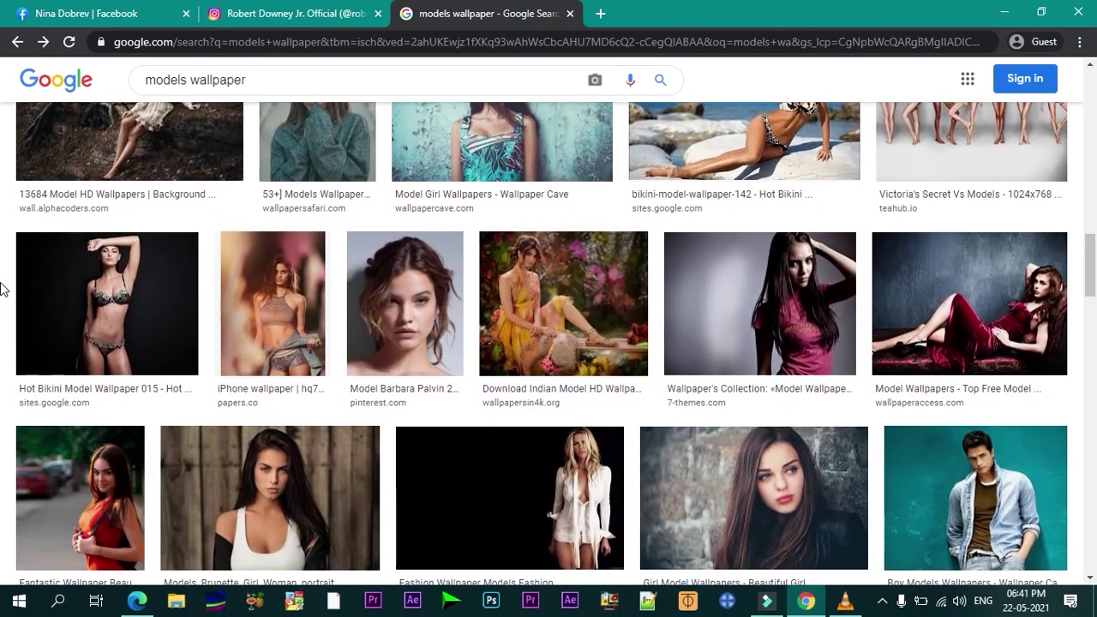
scroll(4, 289, "down", 4)
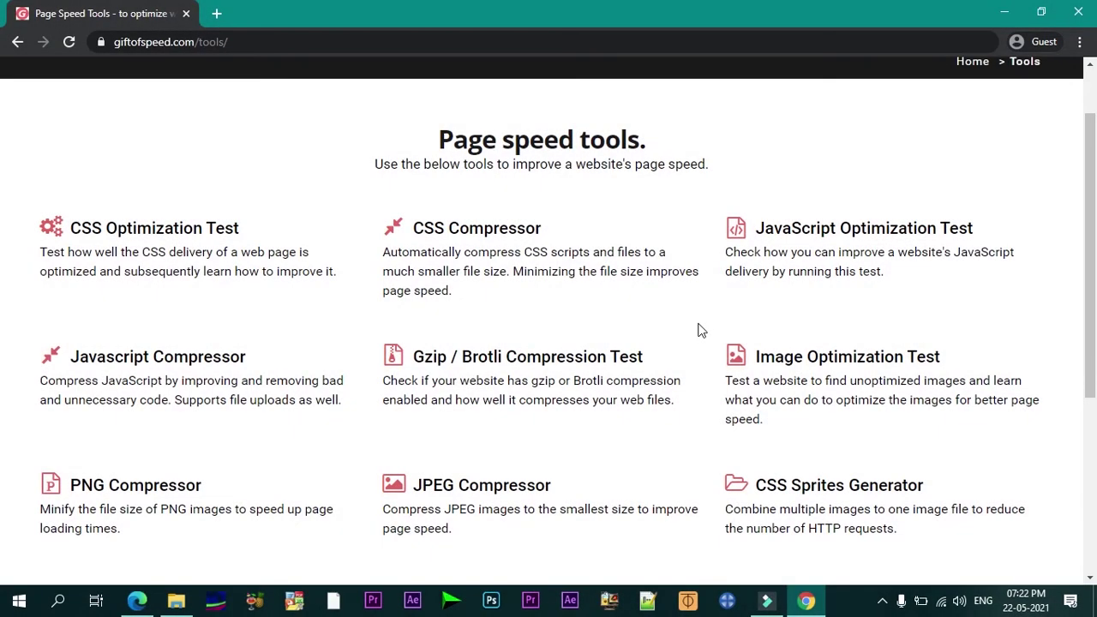
scroll(698, 330, "down", 2)
scroll(699, 330, "down", 2)
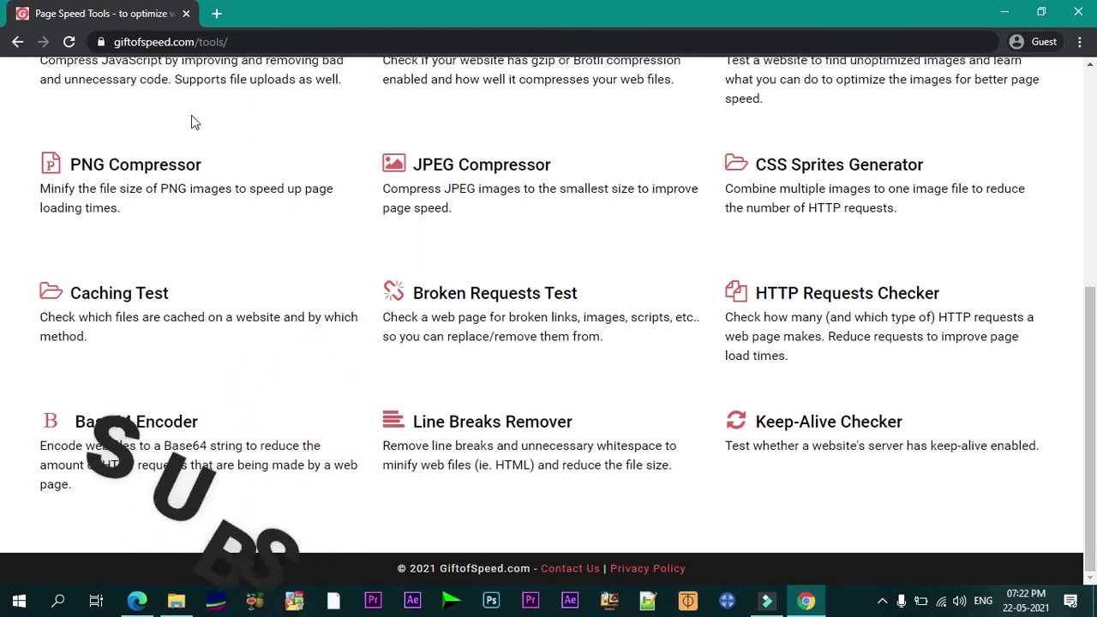
scroll(191, 115, "up", 1)
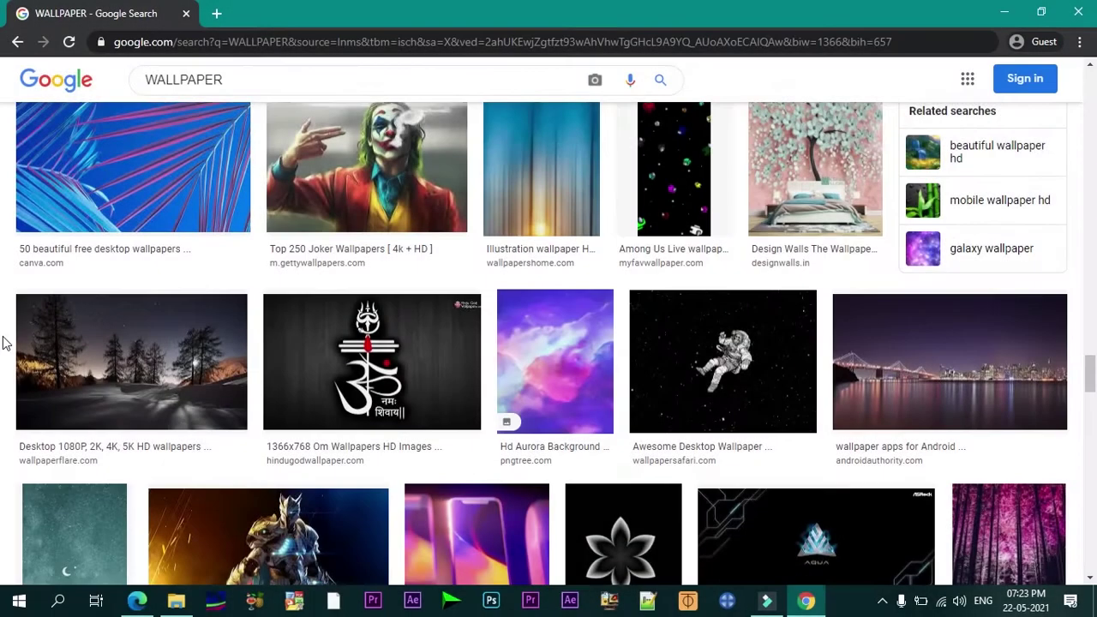
scroll(4, 343, "down", 7)
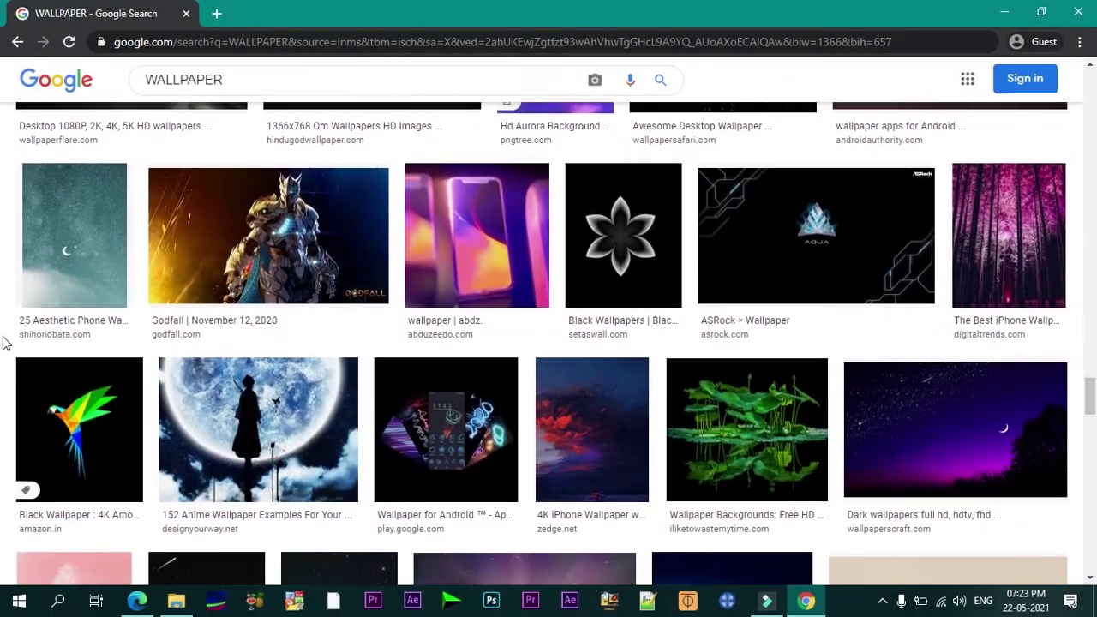
scroll(4, 343, "down", 6)
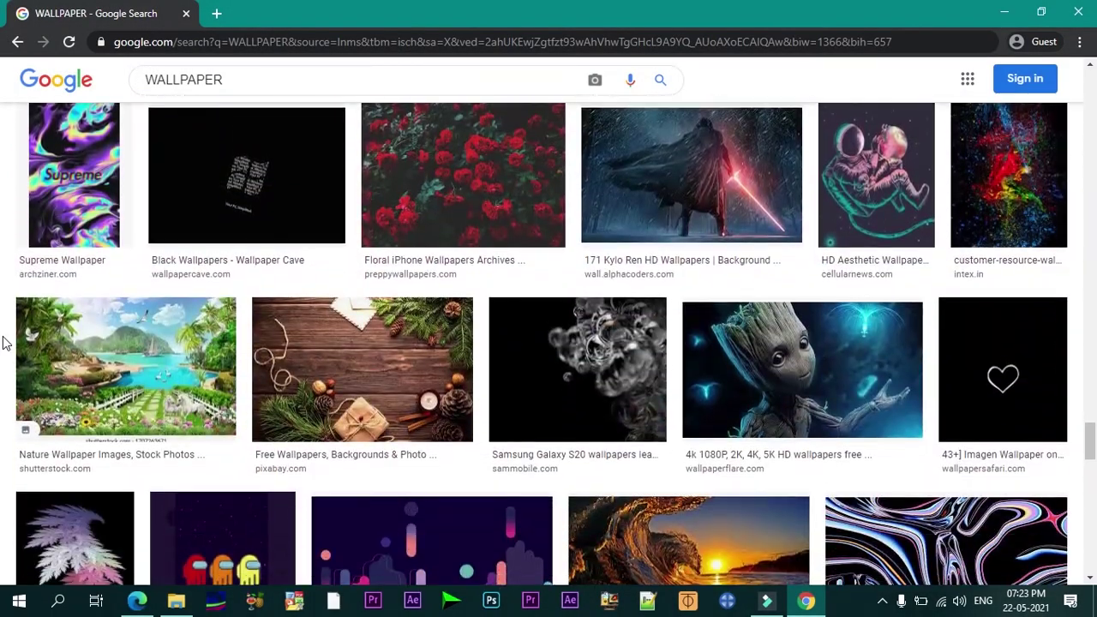